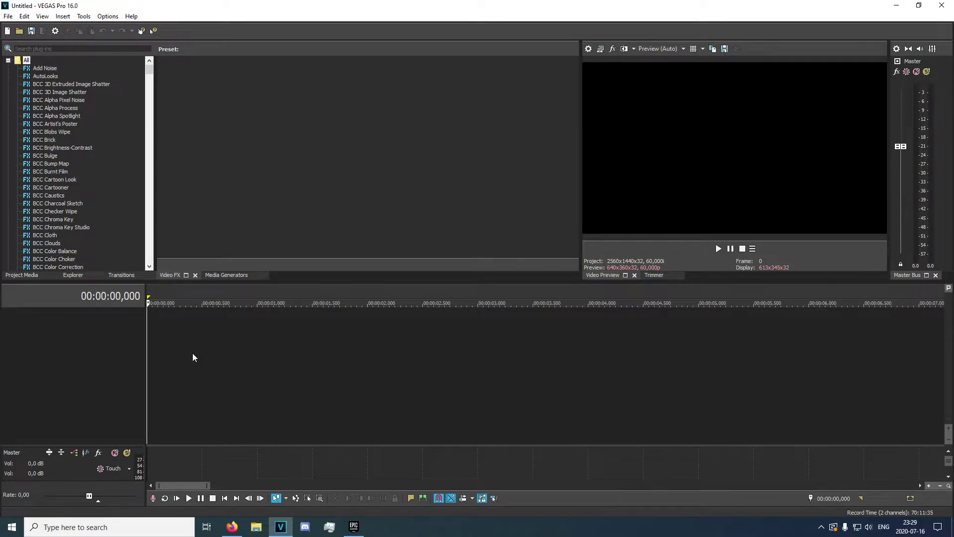
# - Insert three empty video tracks in the timeline
pyautogui.rightClick(222, 353)
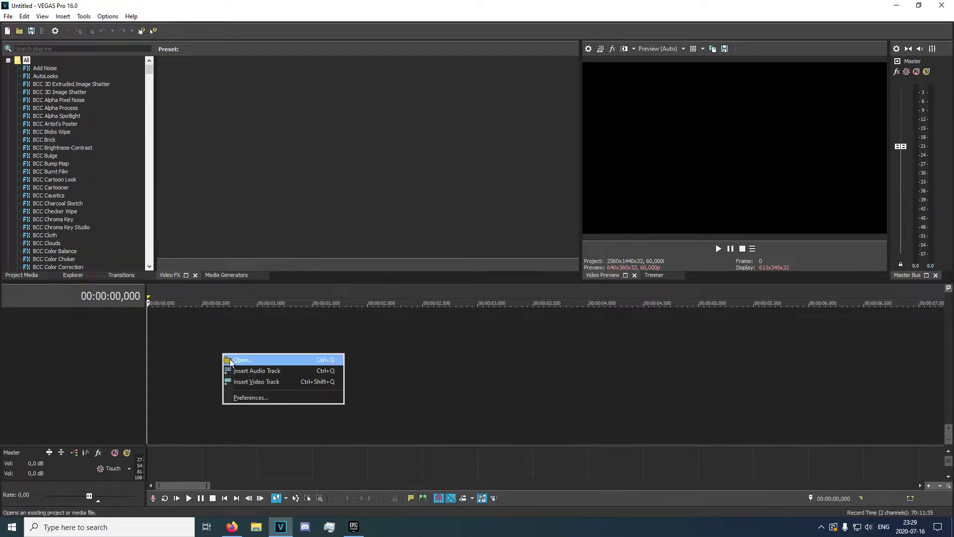
pyautogui.click(259, 387)
pyautogui.click(193, 394)
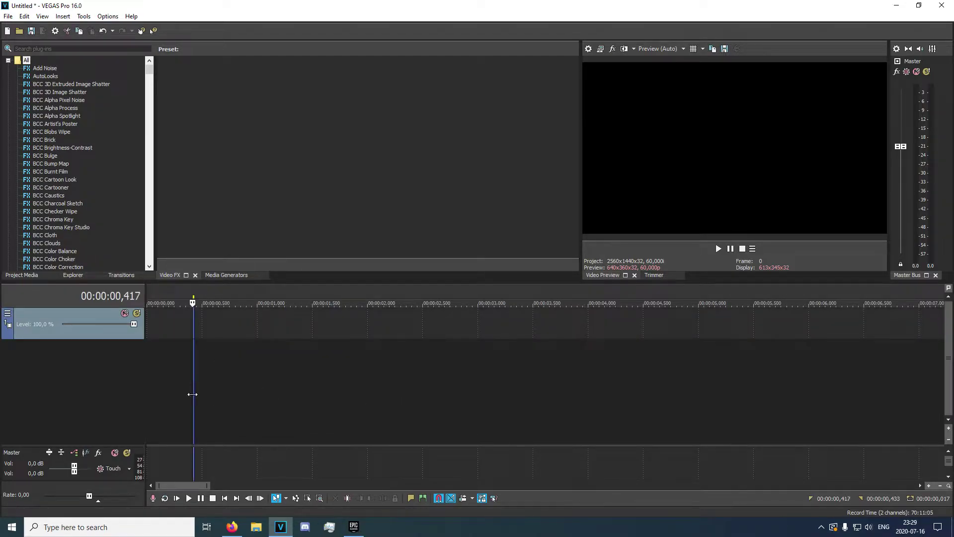
pyautogui.rightClick(257, 416)
pyautogui.click(286, 445)
pyautogui.rightClick(247, 414)
pyautogui.click(288, 441)
# - Insert a text media event on the third video track with the text "Dignal"
pyautogui.rightClick(159, 387)
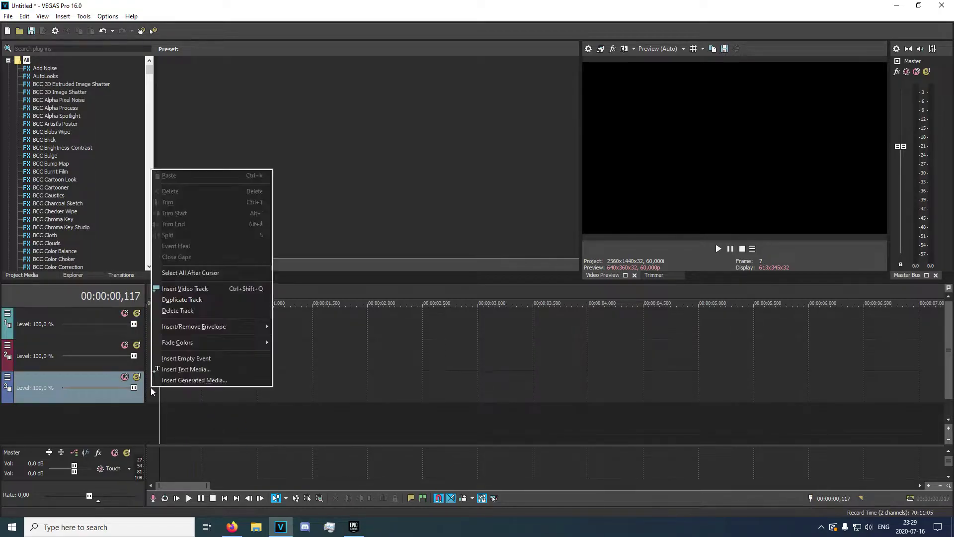
pyautogui.click(188, 377)
pyautogui.press('BackSpace')
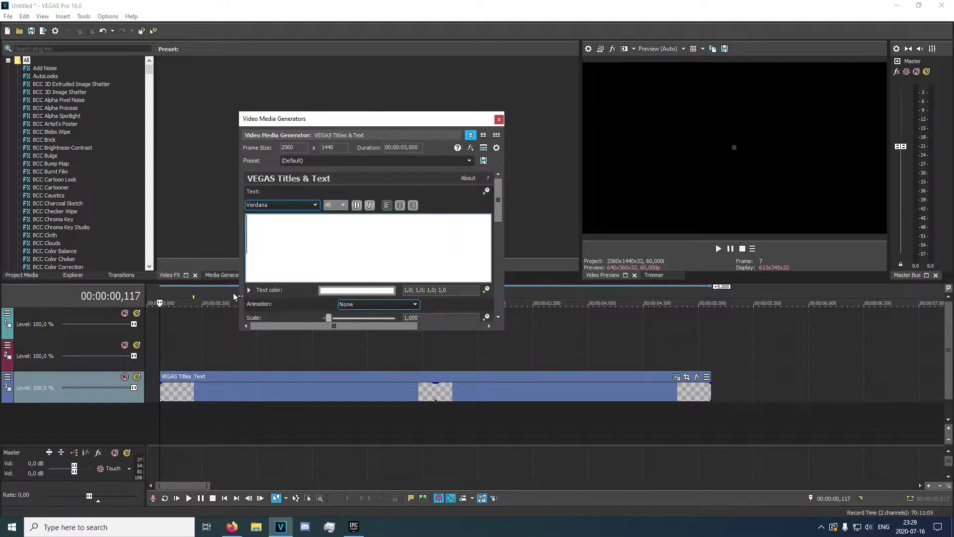
pyautogui.write('Dignalk')
pyautogui.press('BackSpace')
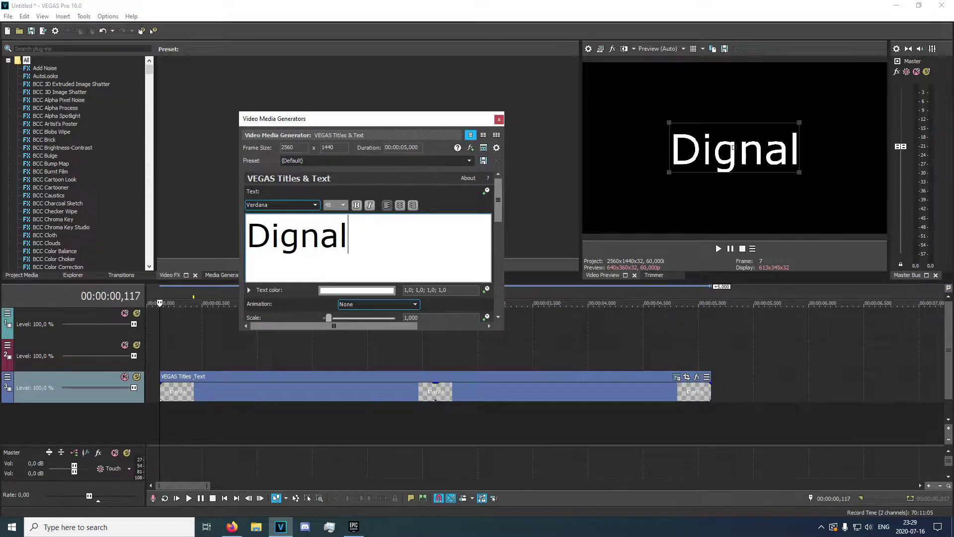
# - Change the font of the whole "Dignal" text to IFC INSANE RODEO
pyautogui.hotkey('ctrl', 'a')
pyautogui.click(278, 205)
pyautogui.scroll(15, 290, 293)
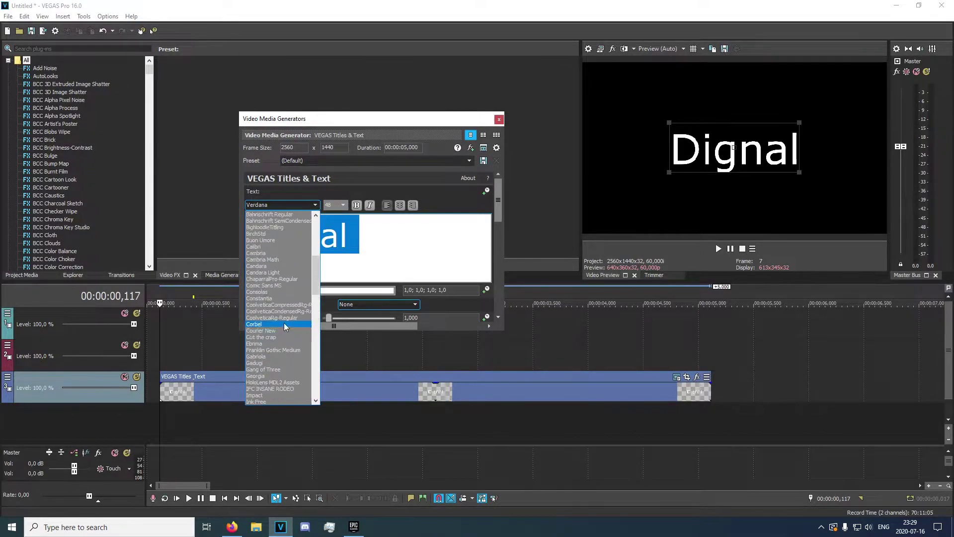
pyautogui.scroll(-13, 286, 331)
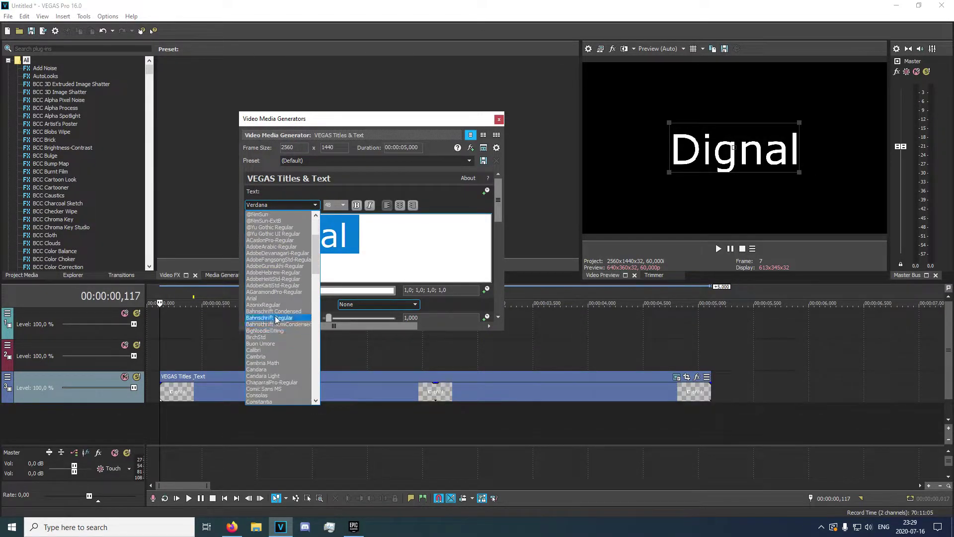
pyautogui.click(288, 300)
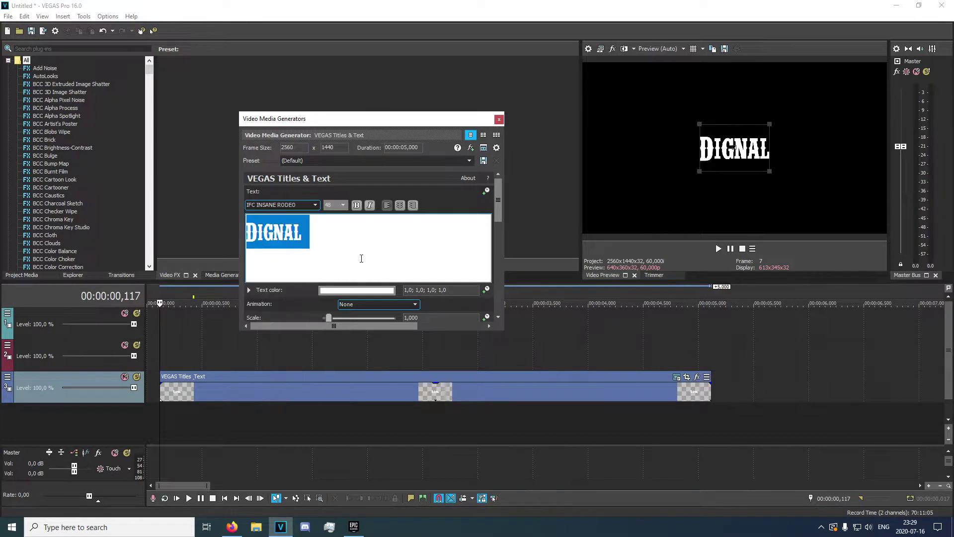
# - Move the "Dignal" event to the timeline start, then scale the title to about 0,958 and place it slightly above the frame's centre
pyautogui.click(157, 431)
pyautogui.click(362, 336)
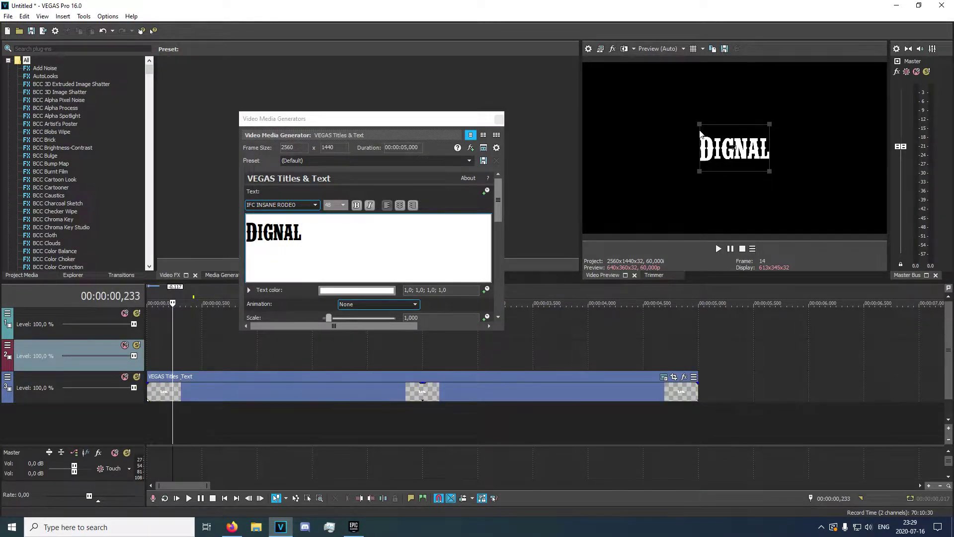
pyautogui.moveTo(700, 124); pyautogui.dragTo(737, 129)
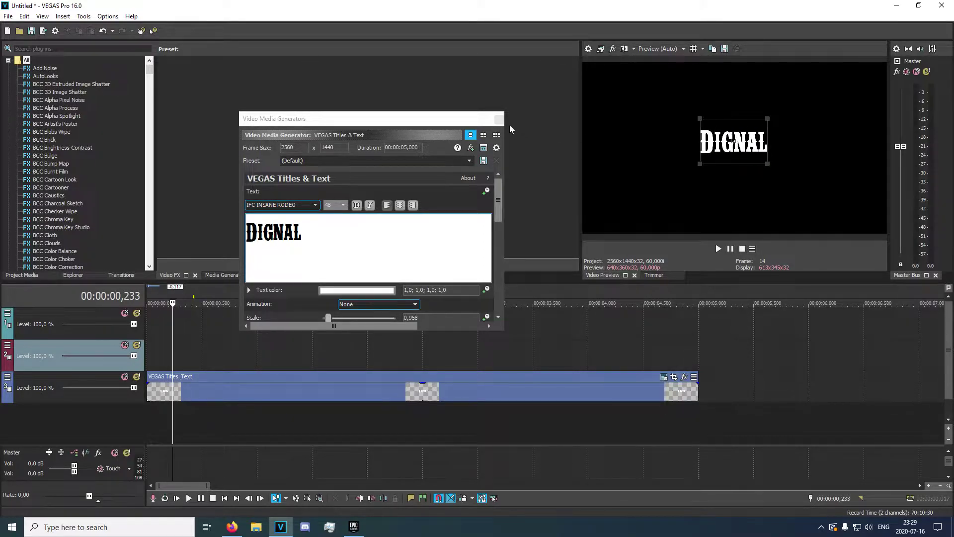
pyautogui.click(504, 122)
pyautogui.click(499, 119)
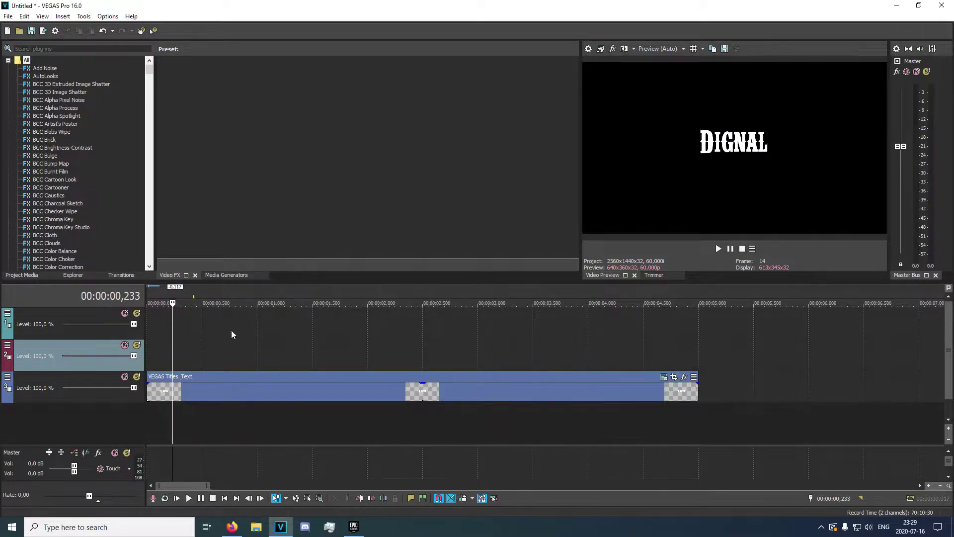
# - Duplicate the "Dignal" event onto the second track at the timeline start as a new copy of the source media
pyautogui.rightClick(150, 365)
pyautogui.click(184, 379)
pyautogui.hotkey('ctrl', 'c')
pyautogui.click(151, 363)
pyautogui.hotkey('ctrl', 'v')
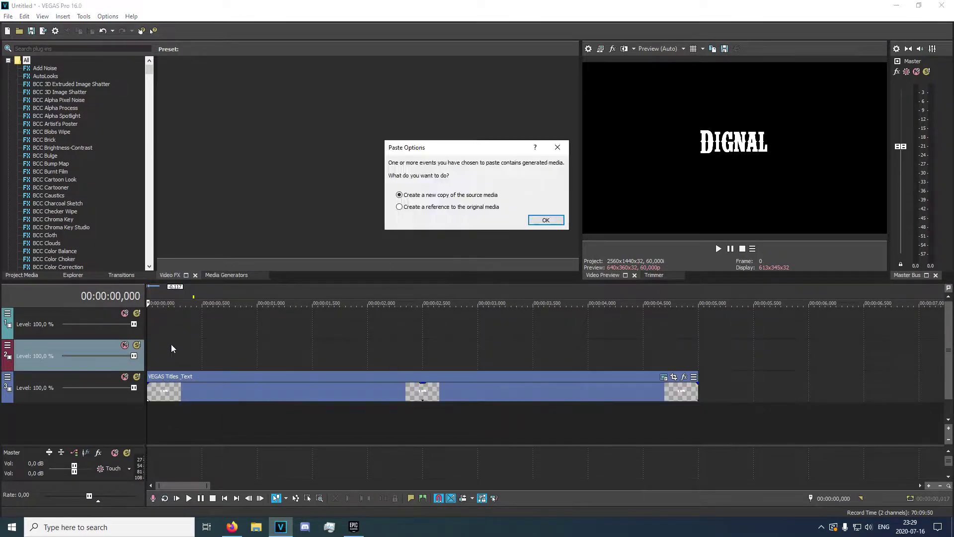
pyautogui.click(546, 221)
# - Change the copied title's text to "Edit by", scale it to about 0,503 and place it centred above "Dignal"
pyautogui.click(631, 361)
pyautogui.click(664, 344)
pyautogui.write('EDIT BY')
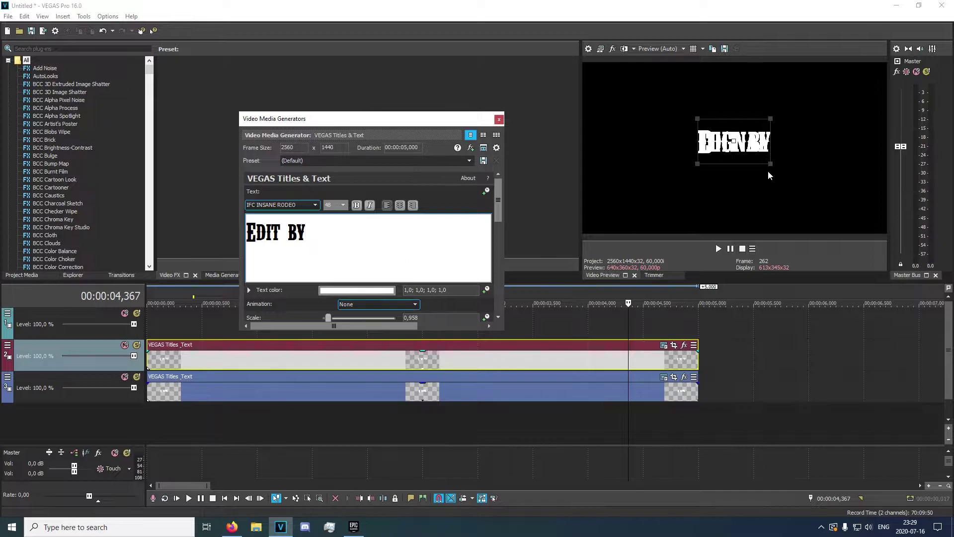
pyautogui.moveTo(697, 118); pyautogui.dragTo(713, 108)
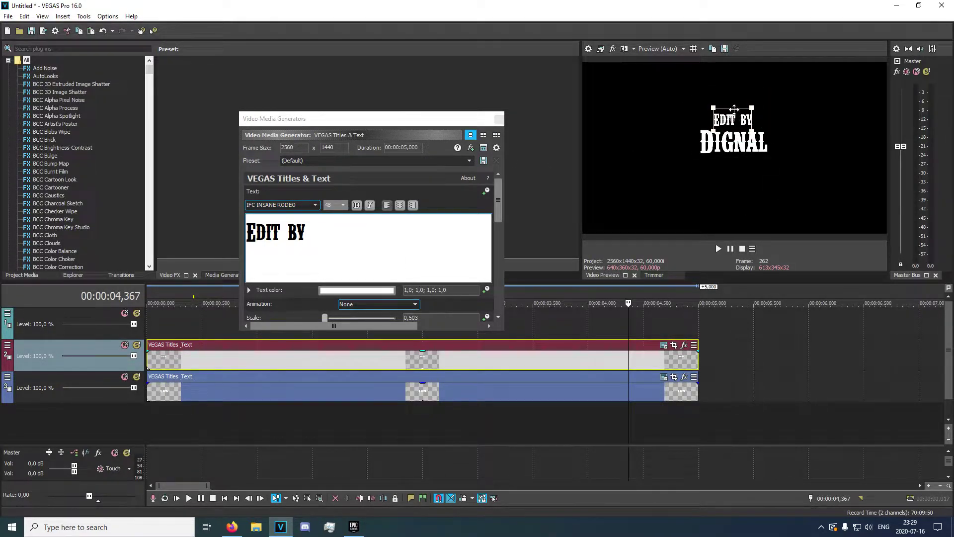
pyautogui.click(499, 119)
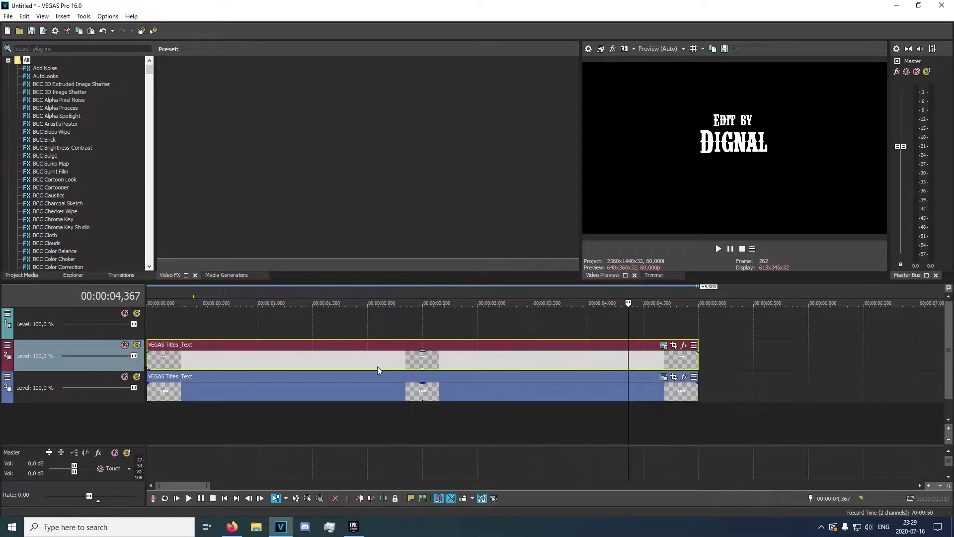
# - Add another video track and insert a text media event on the empty second track
pyautogui.rightClick(290, 417)
pyautogui.click(308, 442)
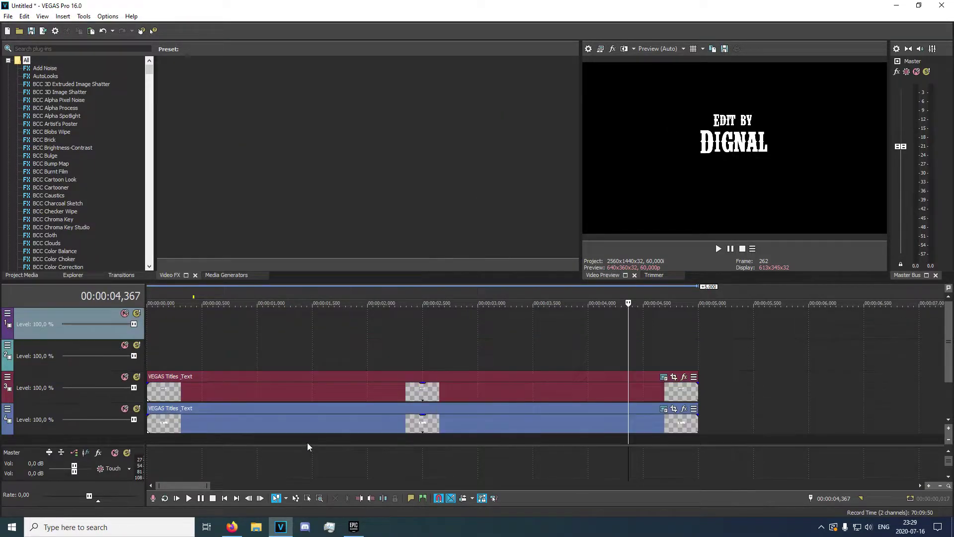
pyautogui.rightClick(171, 356)
pyautogui.click(223, 344)
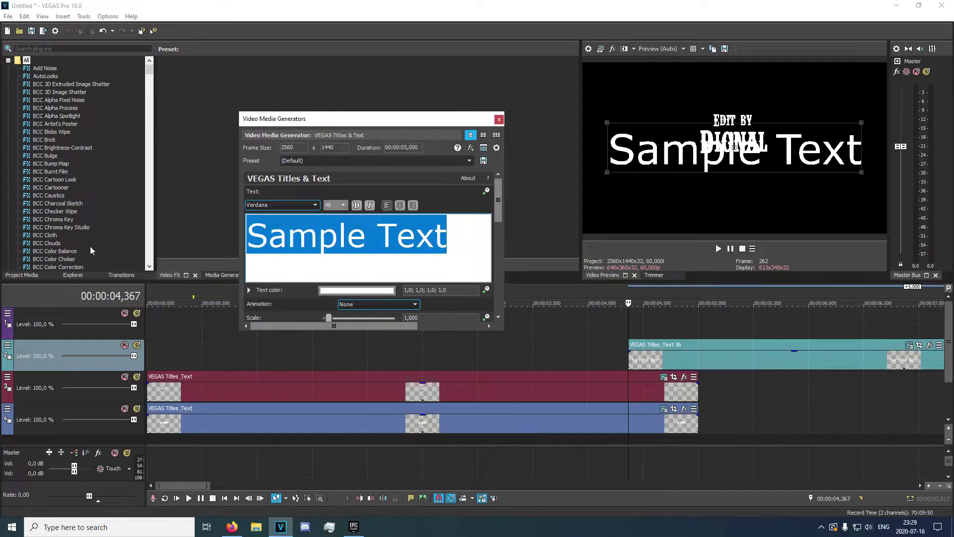
# - Replace the sample text with four underscores, scale the line to about 0,726 and place it just beneath "Dignal"
pyautogui.press('BackSpace')
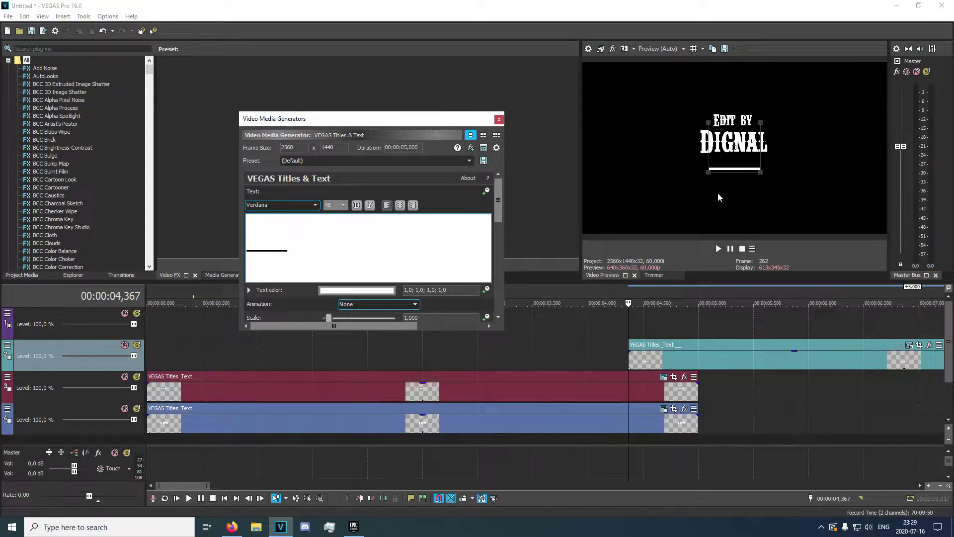
pyautogui.moveTo(741, 168)
pyautogui.mouseDown()
pyautogui.moveTo(802, 121)
pyautogui.moveTo(715, 158)
pyautogui.moveTo(795, 164)
pyautogui.moveTo(753, 157)
pyautogui.moveTo(751, 165)
pyautogui.mouseUp()
pyautogui.click(332, 243)
pyautogui.write('____')
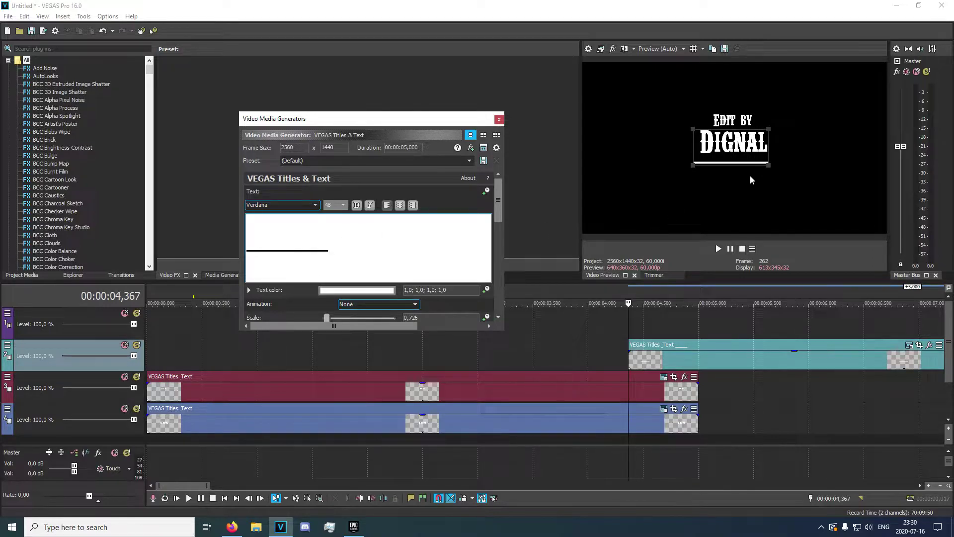
pyautogui.moveTo(741, 162); pyautogui.dragTo(744, 157)
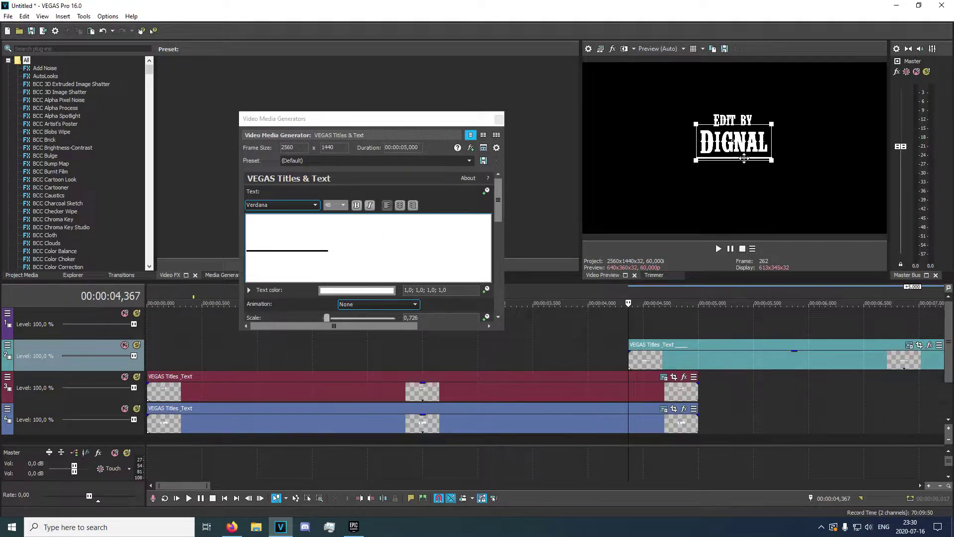
pyautogui.click(498, 119)
# - Move the underline event to the timeline start and duplicate it onto the top track as a new copy of the source media
pyautogui.moveTo(687, 355); pyautogui.dragTo(150, 359)
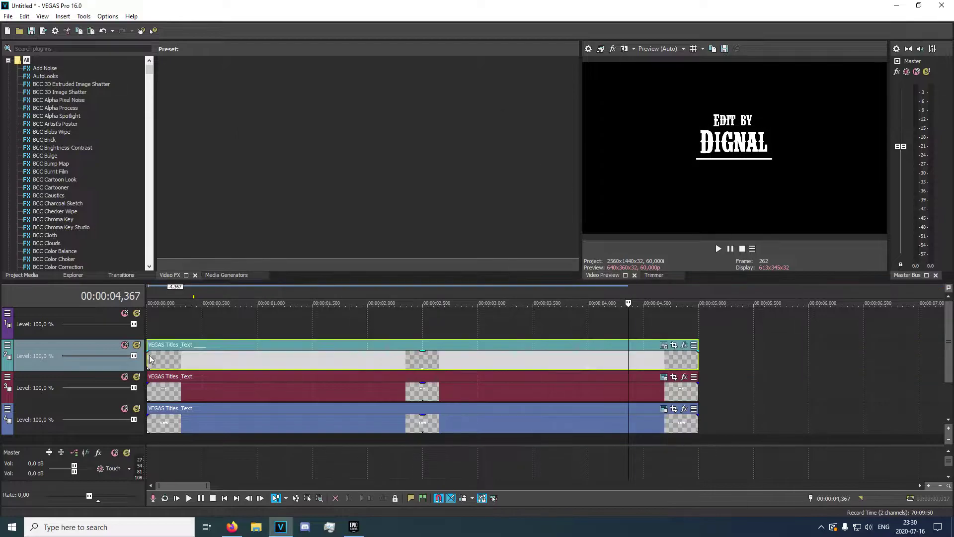
pyautogui.hotkey('ctrl', 'c')
pyautogui.click(149, 323)
pyautogui.hotkey('ctrl', 'v')
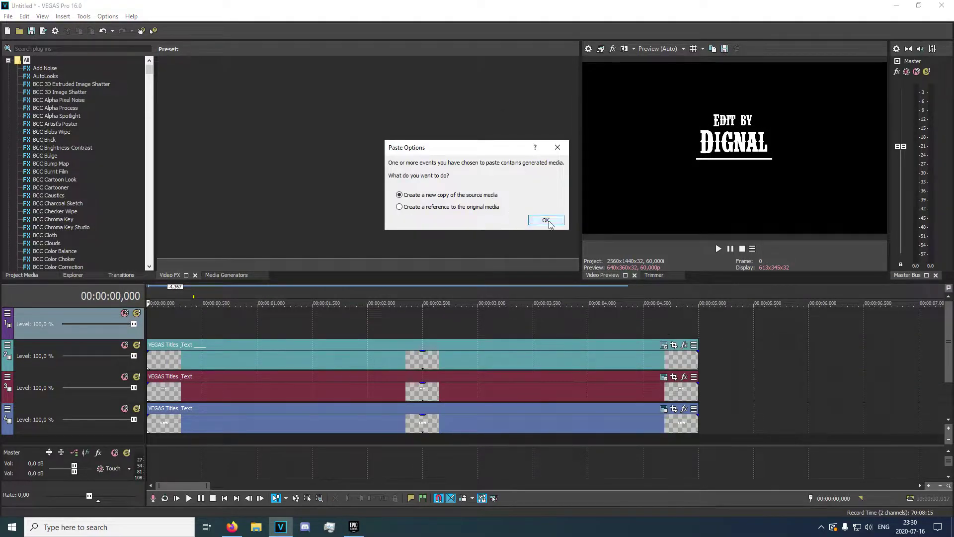
pyautogui.click(546, 222)
# - Shorten the duplicated line to one underscore and place it as a dash on the left side of "Edit by"
pyautogui.click(443, 326)
pyautogui.click(663, 312)
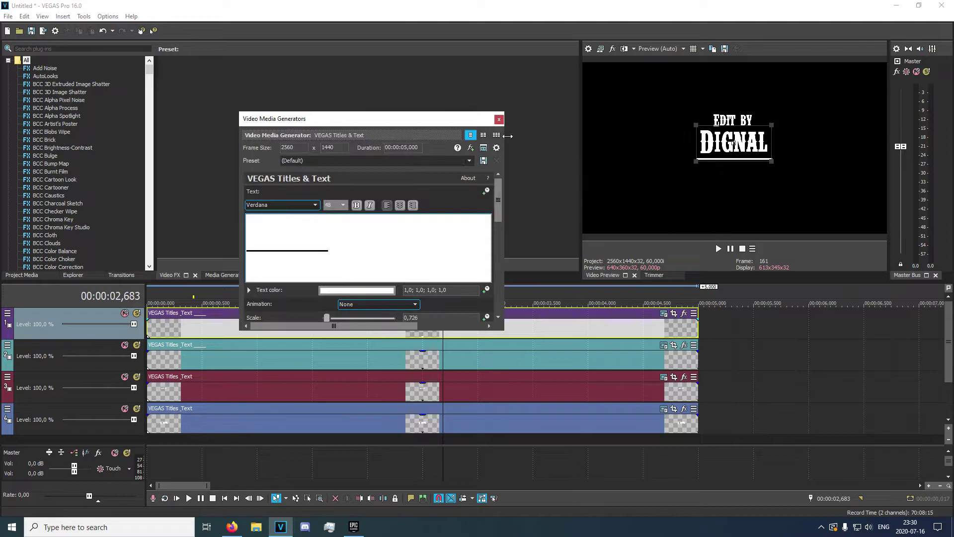
pyautogui.moveTo(745, 152); pyautogui.dragTo(683, 116)
pyautogui.click(342, 234)
pyautogui.press('BackSpace')
pyautogui.press('BackSpace')
pyautogui.press('BackSpace')
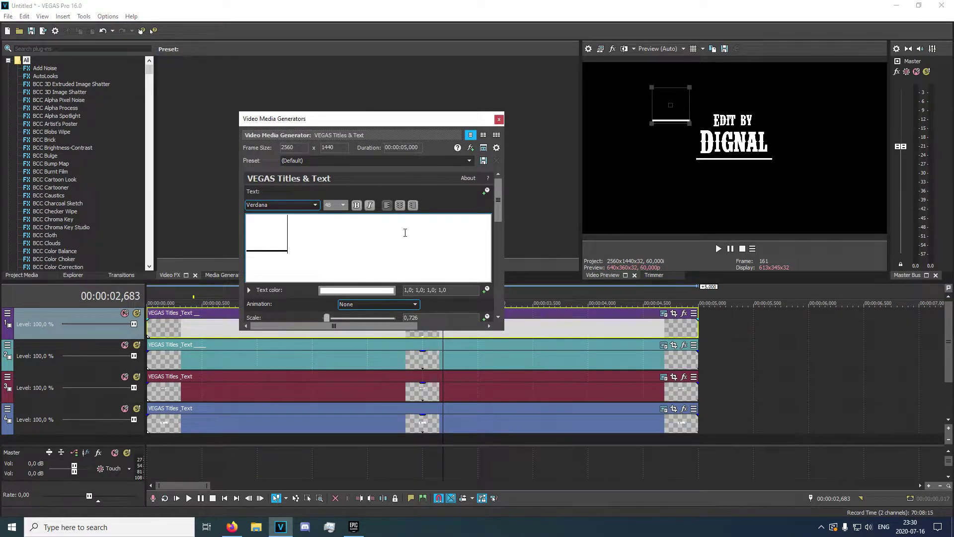
pyautogui.moveTo(669, 120); pyautogui.dragTo(698, 123)
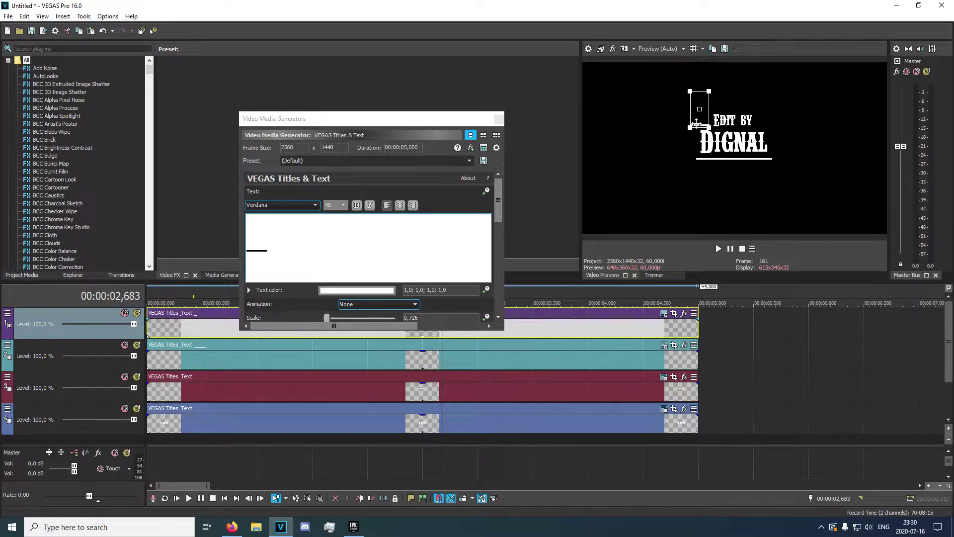
pyautogui.click(499, 119)
# - Copy the short dash event and insert two new video tracks above the existing ones
pyautogui.click(358, 319)
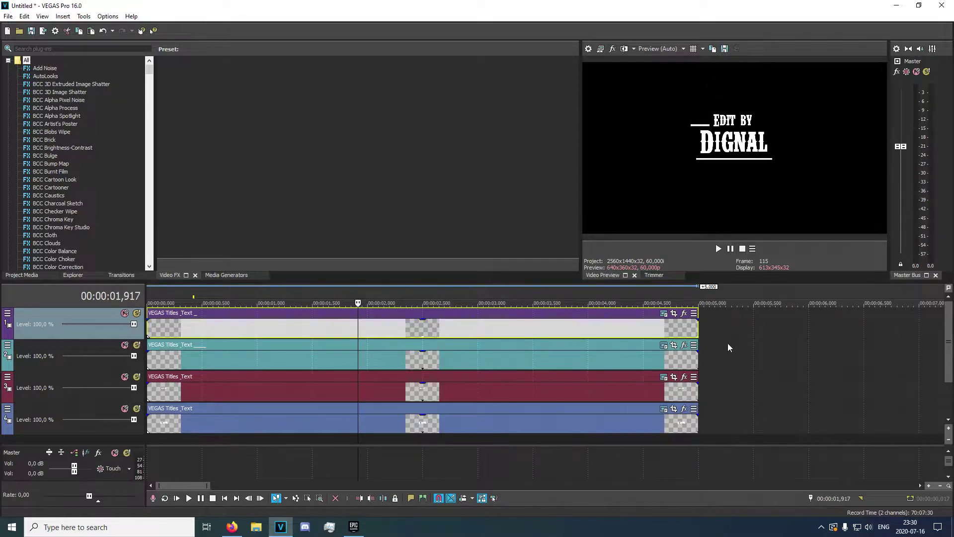
pyautogui.rightClick(649, 400)
pyautogui.moveTo(949, 344); pyautogui.dragTo(949, 407)
pyautogui.rightClick(603, 415)
pyautogui.click(658, 443)
pyautogui.rightClick(611, 442)
pyautogui.click(647, 467)
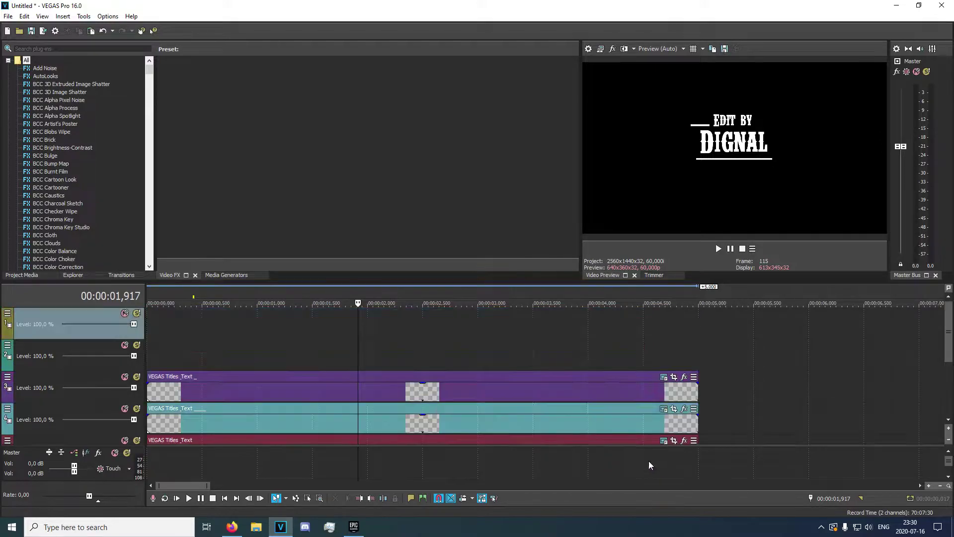
# - Paste the short dash event at the start of the second track as a new copy of the source media
pyautogui.click(149, 362)
pyautogui.click(147, 354)
pyautogui.hotkey('ctrl', 'v')
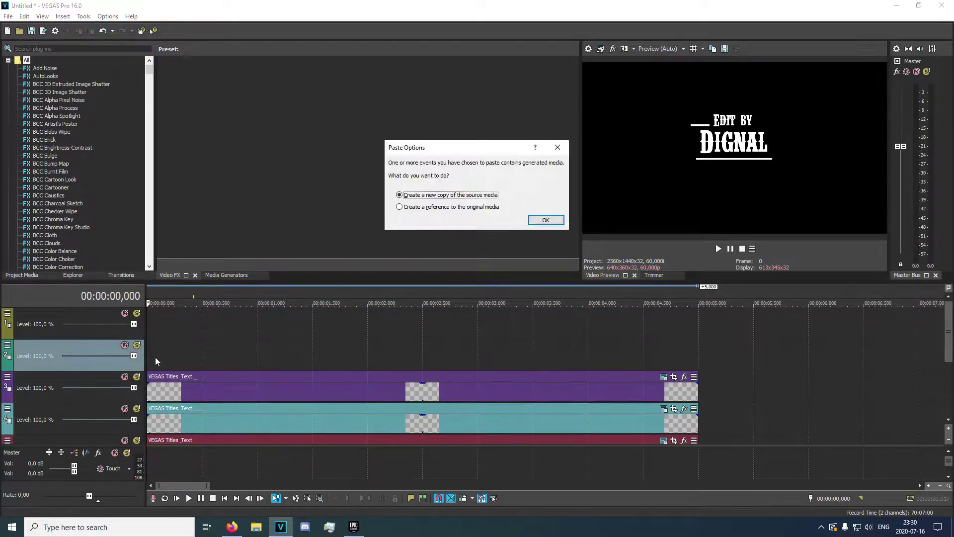
pyautogui.click(546, 221)
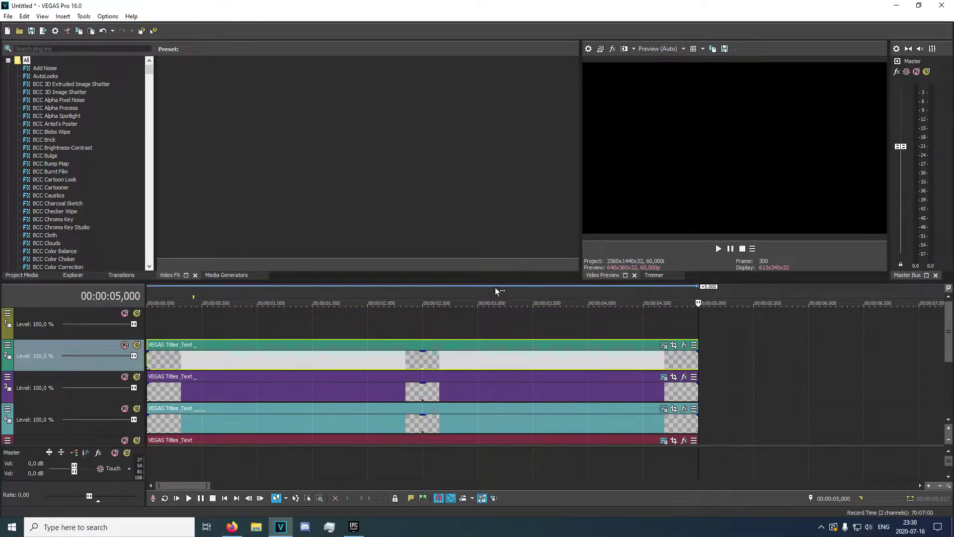
# - Move the second track's dash to the right side of "Edit by", level with the left dash
pyautogui.click(673, 346)
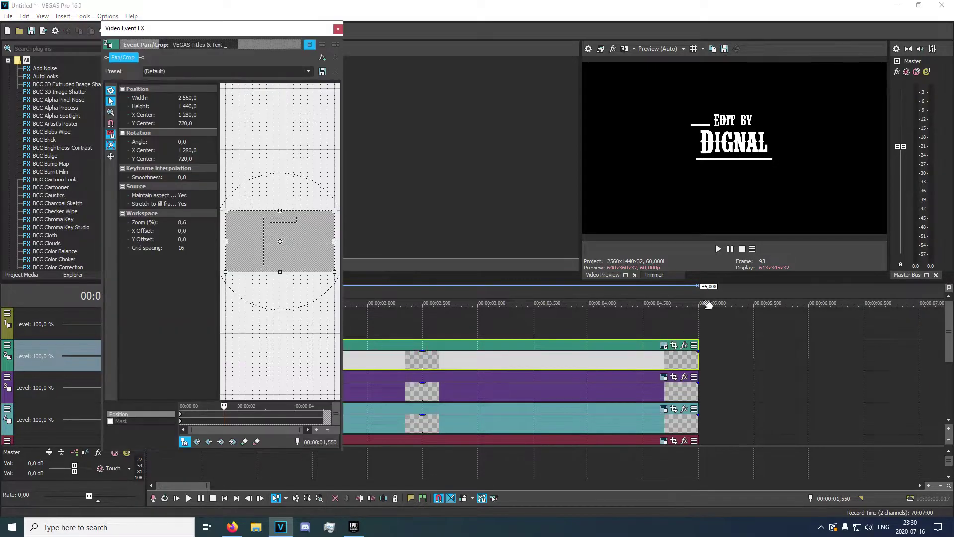
pyautogui.click(338, 30)
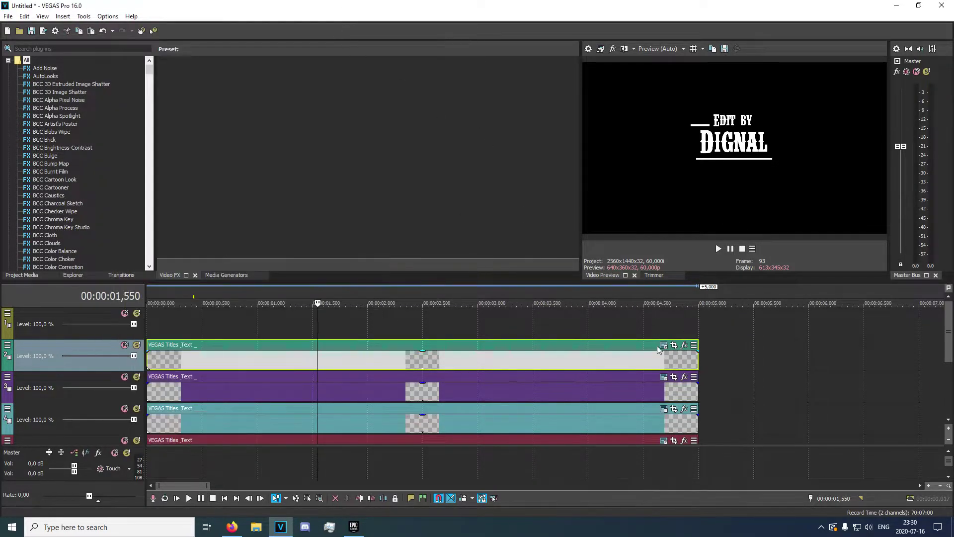
pyautogui.click(664, 345)
pyautogui.moveTo(703, 122); pyautogui.dragTo(768, 122)
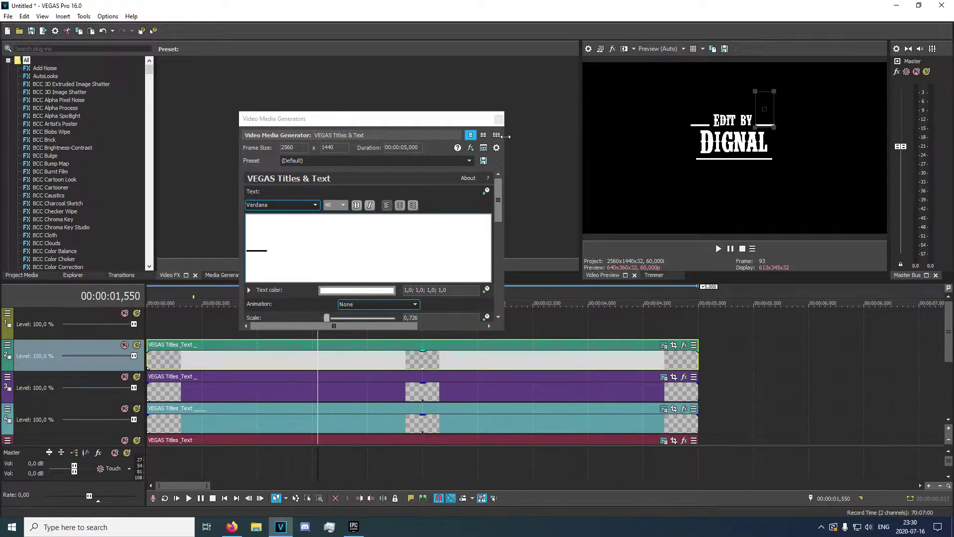
pyautogui.click(498, 119)
# - Duplicate the right dash event onto the top track at the timeline start as a new copy of the source media
pyautogui.click(311, 360)
pyautogui.hotkey('ctrl', 'c')
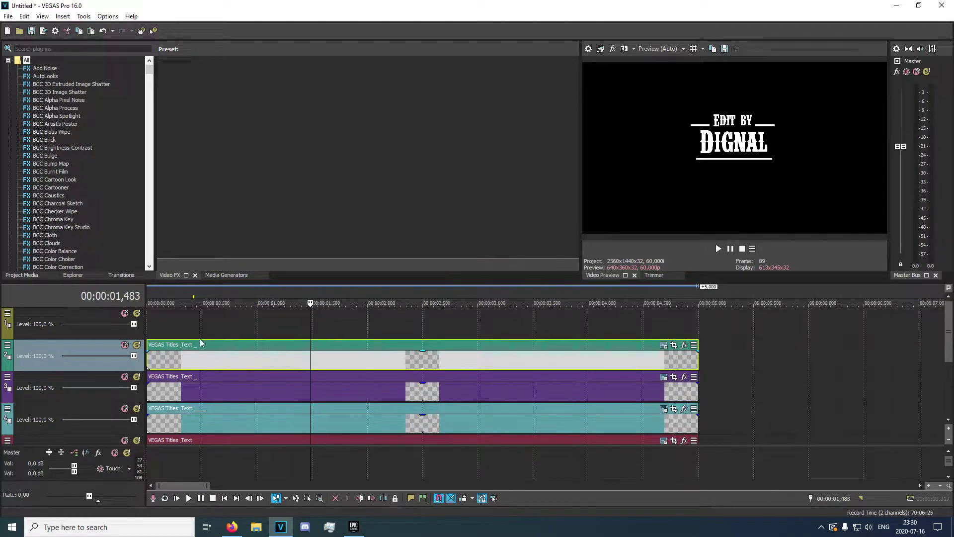
pyautogui.click(148, 324)
pyautogui.hotkey('ctrl', 'v')
pyautogui.click(545, 219)
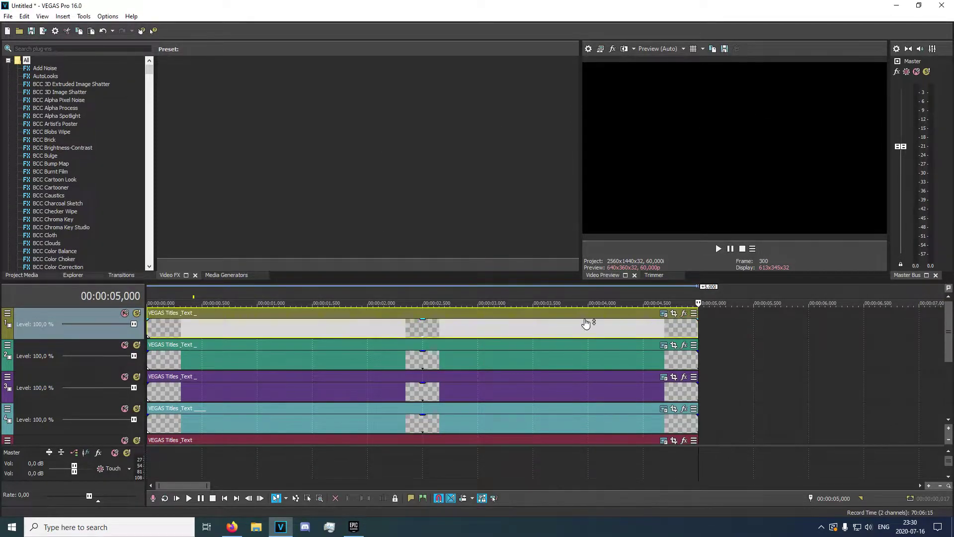
# - Replace the top track's text with a single underscore, shrink it to about 0.39 scale and place it above the right dash beside "Edit by"
pyautogui.click(547, 323)
pyautogui.click(664, 313)
pyautogui.click(332, 258)
pyautogui.hotkey('ctrl', 'a')
pyautogui.press('BackSpace')
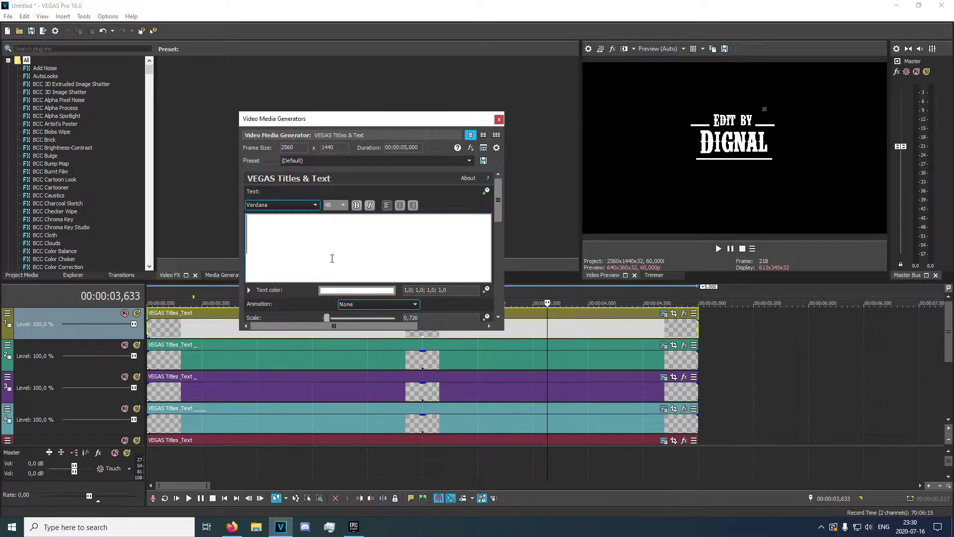
pyautogui.write('_')
pyautogui.moveTo(776, 92); pyautogui.dragTo(768, 100)
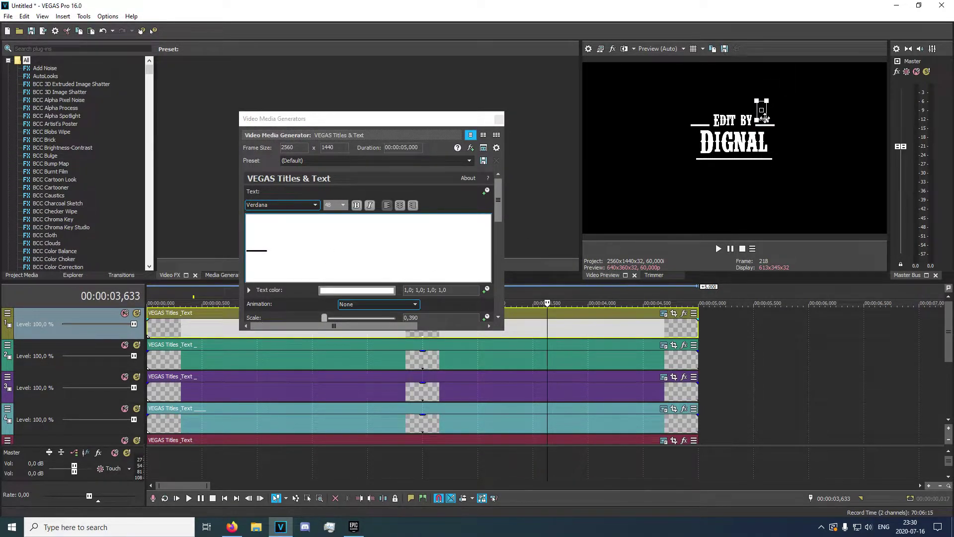
pyautogui.click(498, 118)
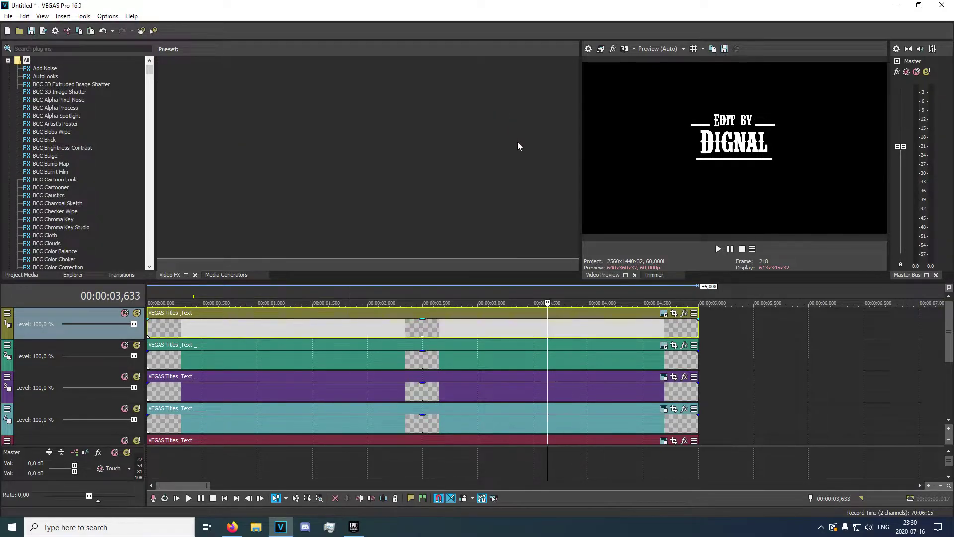
# - Enlarge the top track's small dash to about 0.508 scale and centre it above the right dash
pyautogui.click(663, 315)
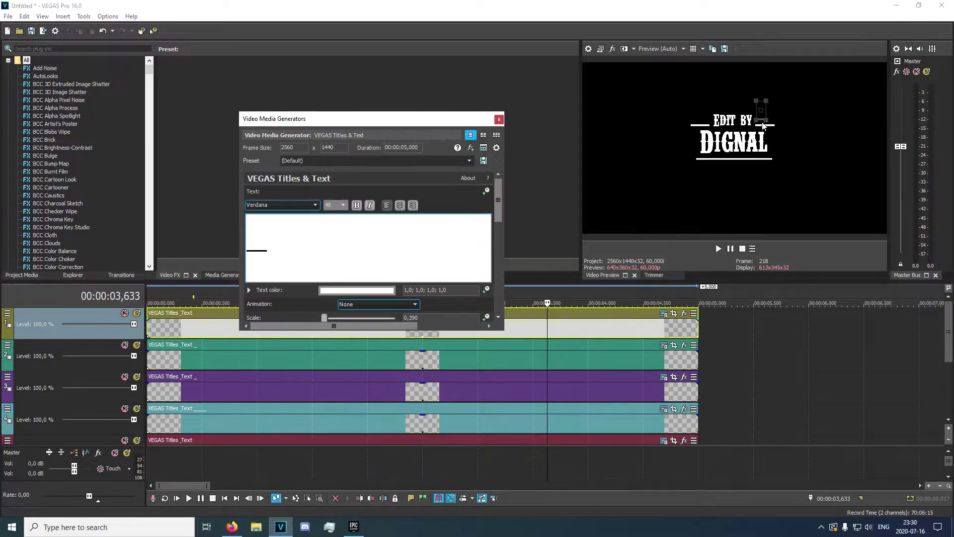
pyautogui.click(768, 97)
pyautogui.hotkey('ctrl', 'z')
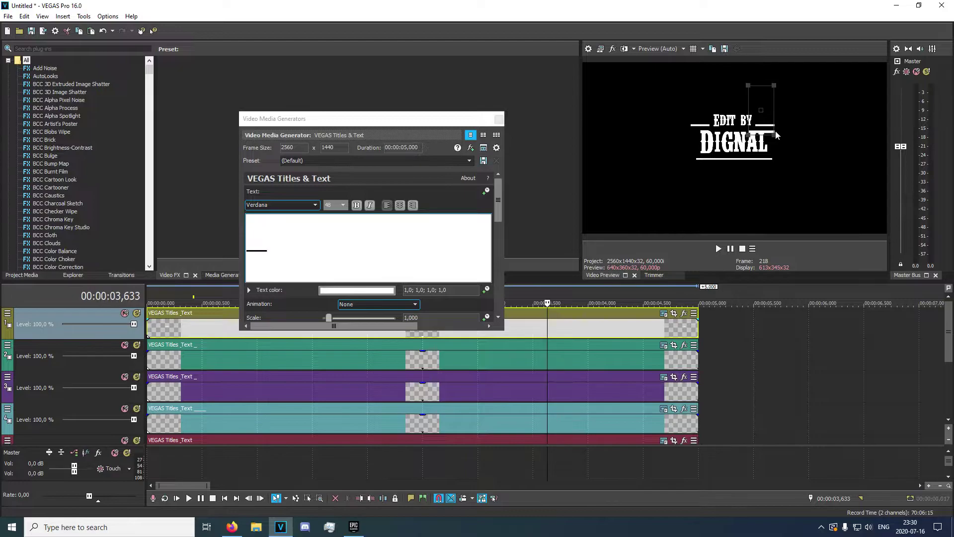
pyautogui.moveTo(771, 114); pyautogui.dragTo(764, 99)
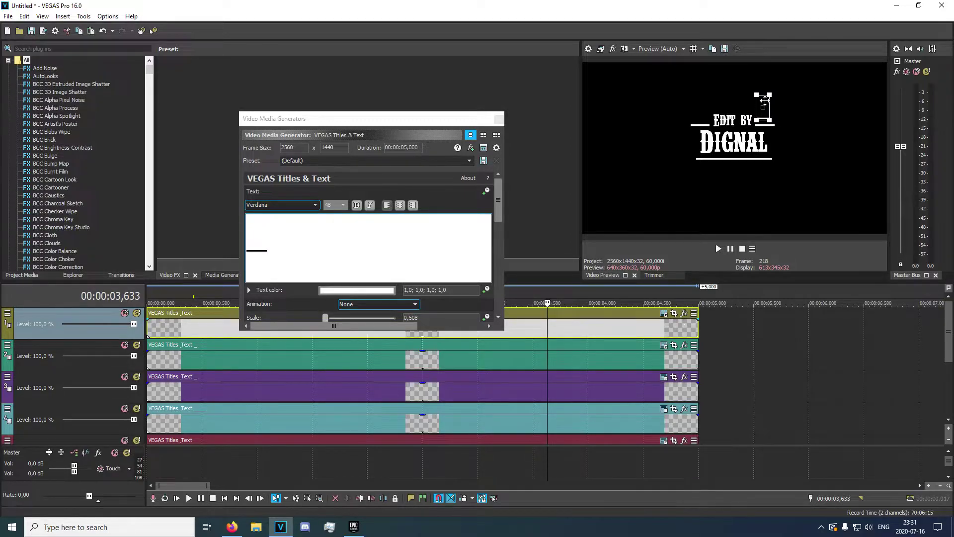
pyautogui.click(498, 119)
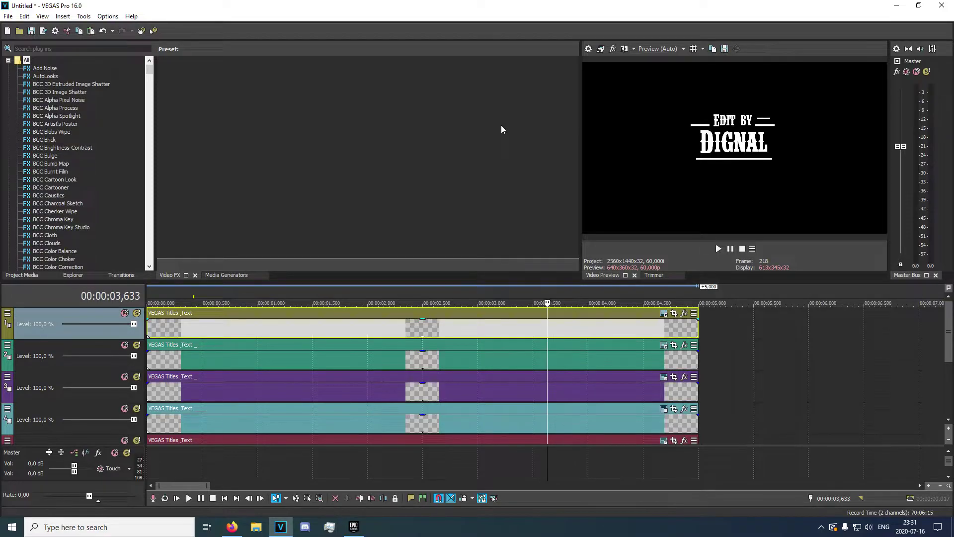
pyautogui.click(664, 314)
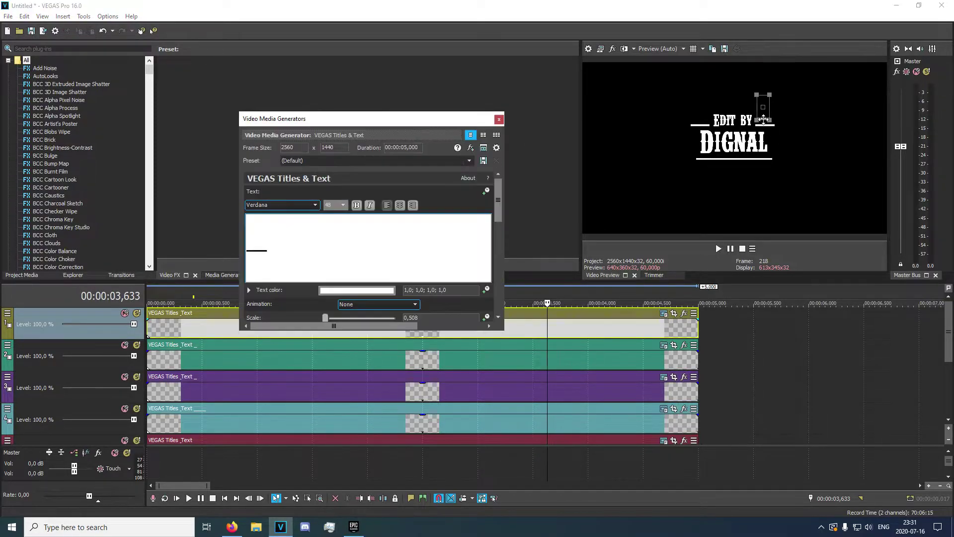
pyautogui.click(499, 120)
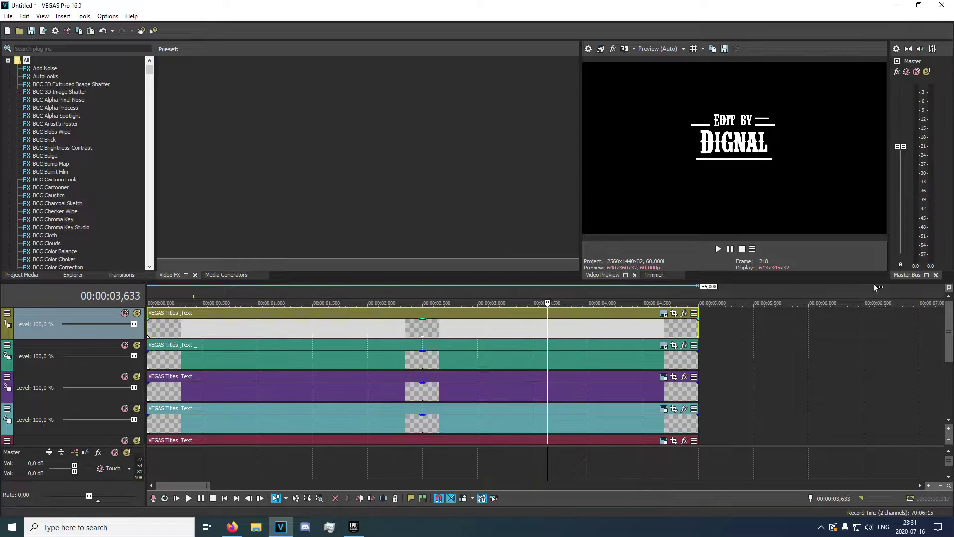
# - Insert a video track above the others and duplicate the small upper-right dash onto it at the timeline start as a new copy
pyautogui.moveTo(949, 332); pyautogui.dragTo(949, 376)
pyautogui.rightClick(565, 437)
pyautogui.click(616, 464)
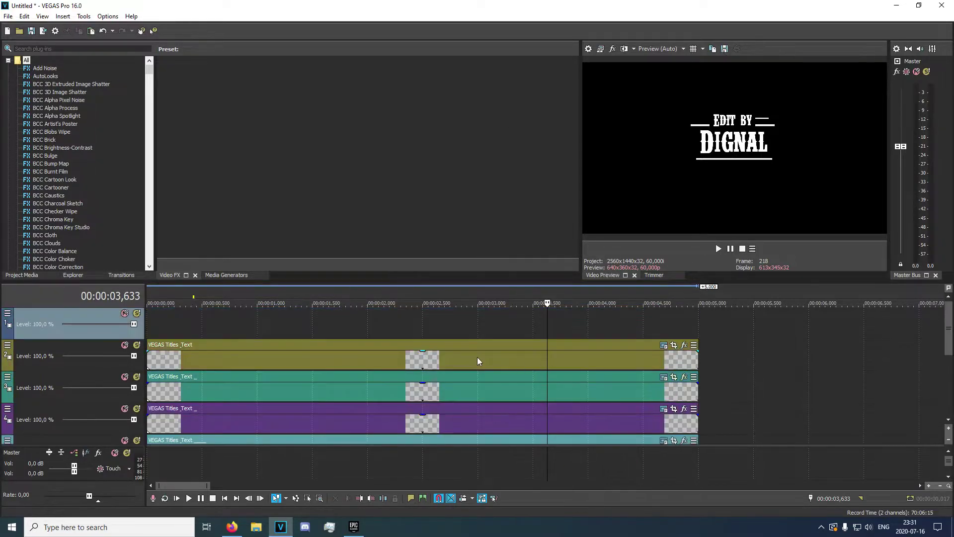
pyautogui.click(477, 357)
pyautogui.hotkey('ctrl', 'v')
pyautogui.press('Return')
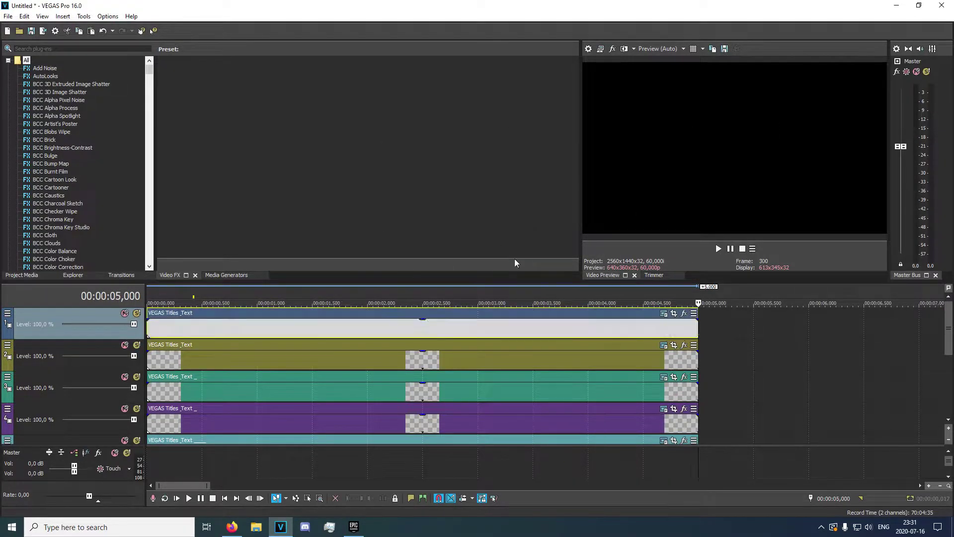
# - Move the top track's duplicated small dash to the other side of "Edit by", centred above the left dash
pyautogui.click(581, 326)
pyautogui.click(664, 315)
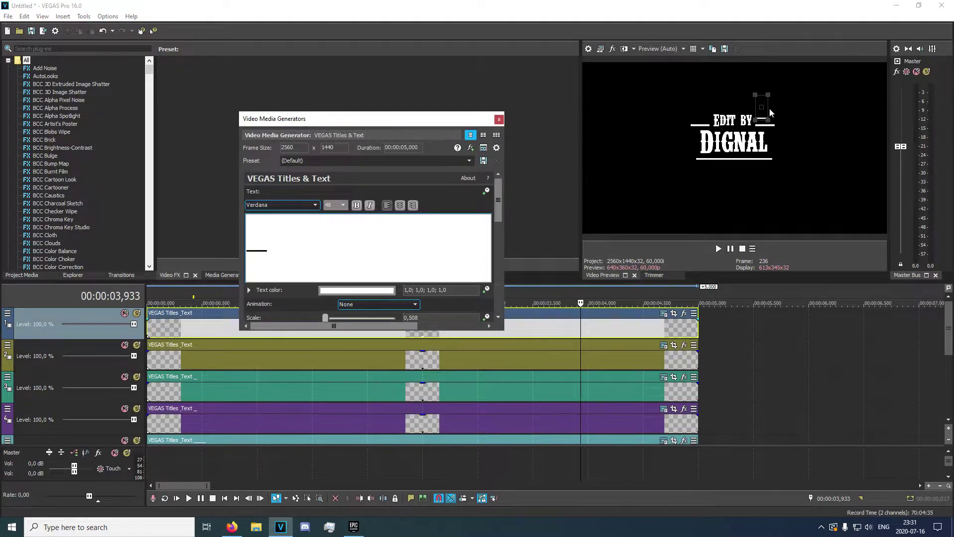
pyautogui.moveTo(769, 112); pyautogui.dragTo(699, 111)
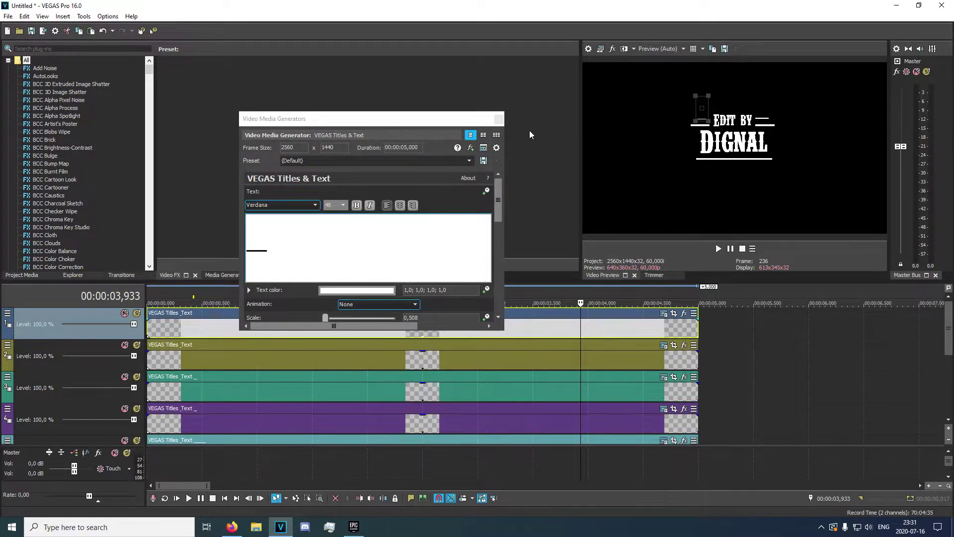
pyautogui.click(498, 120)
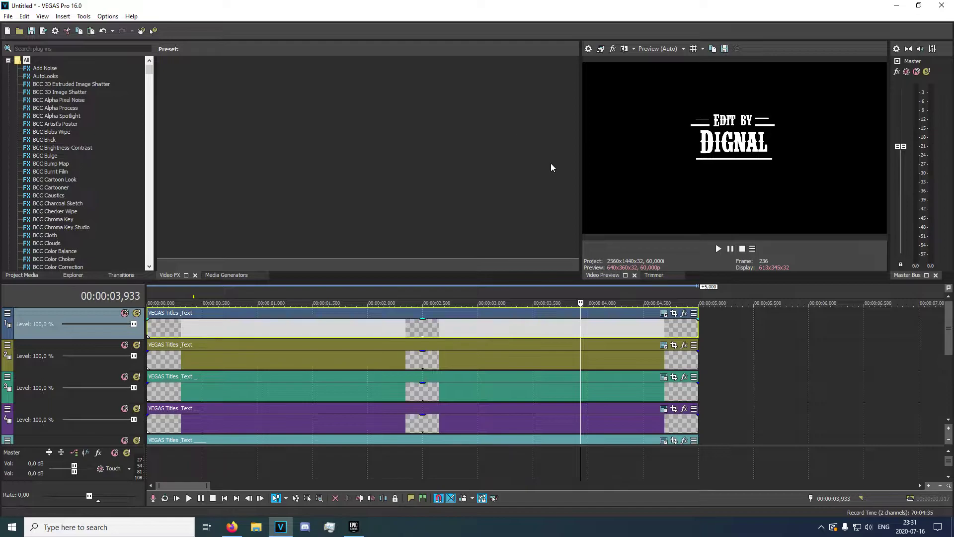
pyautogui.click(664, 314)
pyautogui.click(709, 97)
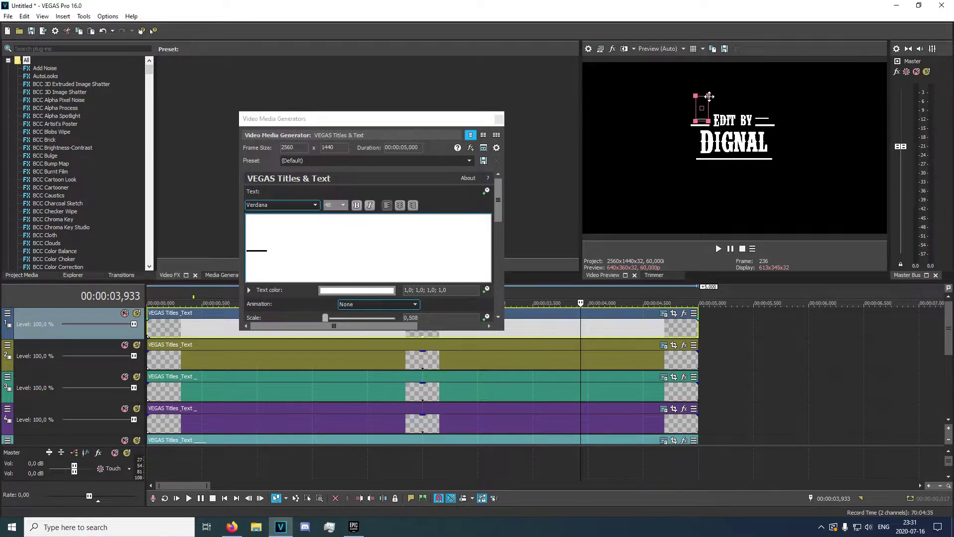
pyautogui.click(702, 102)
pyautogui.click(499, 119)
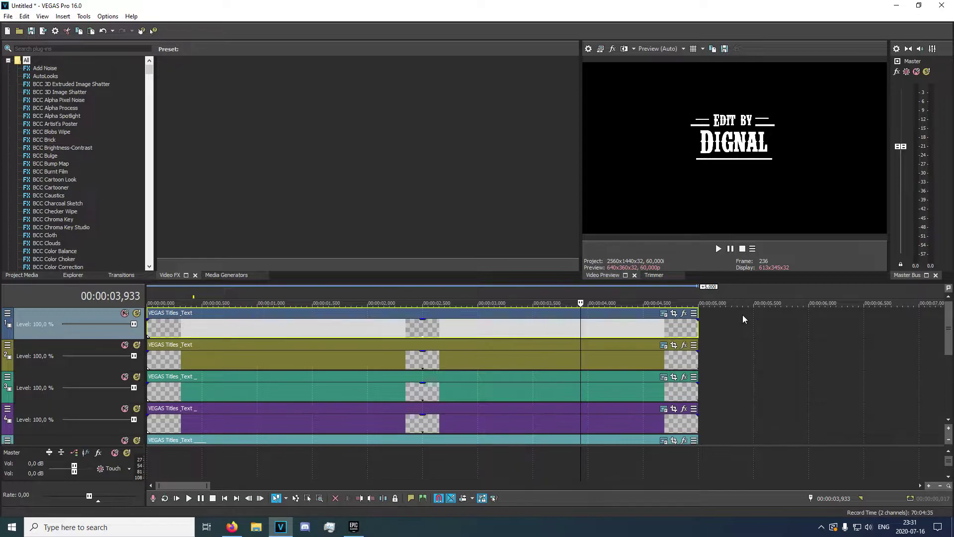
# - Enable a mask on the fifth track's underline event and draw a small rectangular mask over the line's centre at time zero
pyautogui.moveTo(951, 338); pyautogui.dragTo(951, 412)
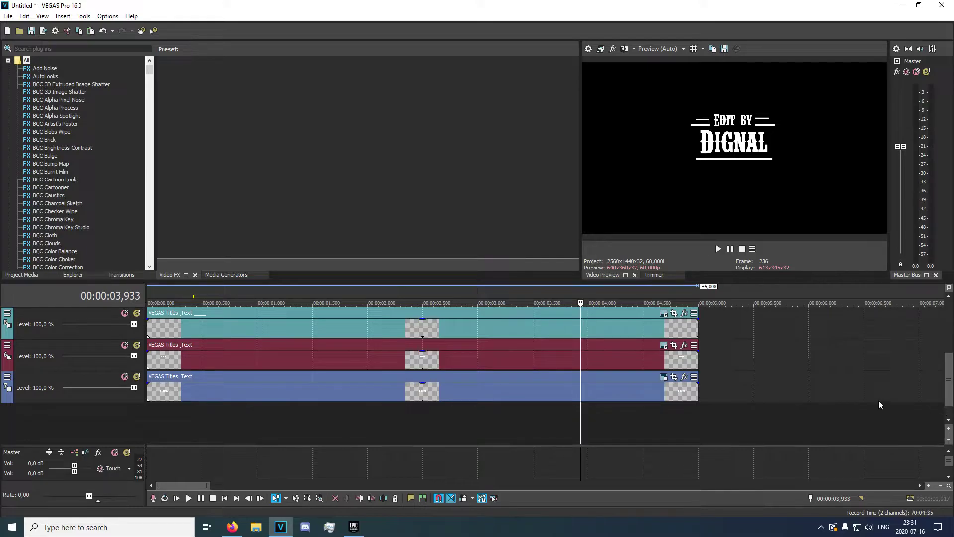
pyautogui.click(410, 334)
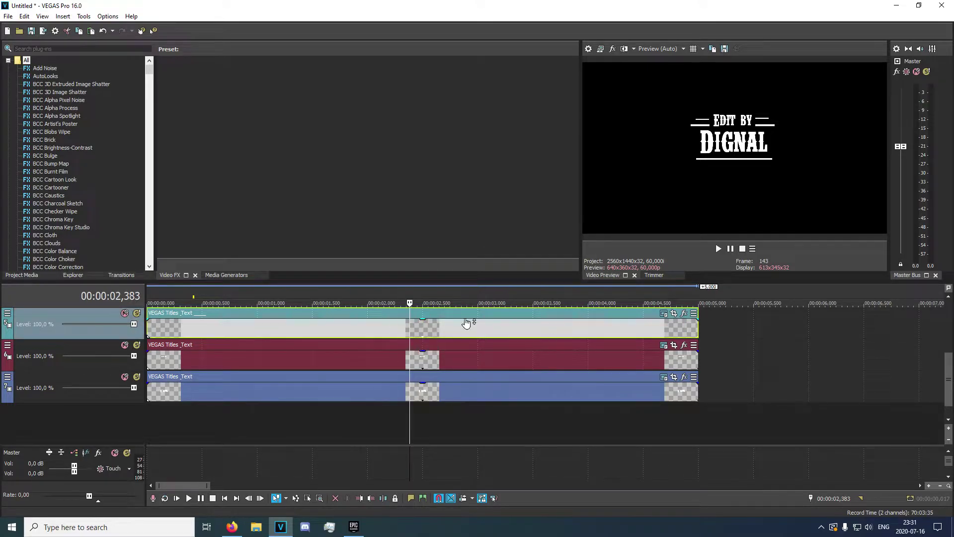
pyautogui.click(674, 315)
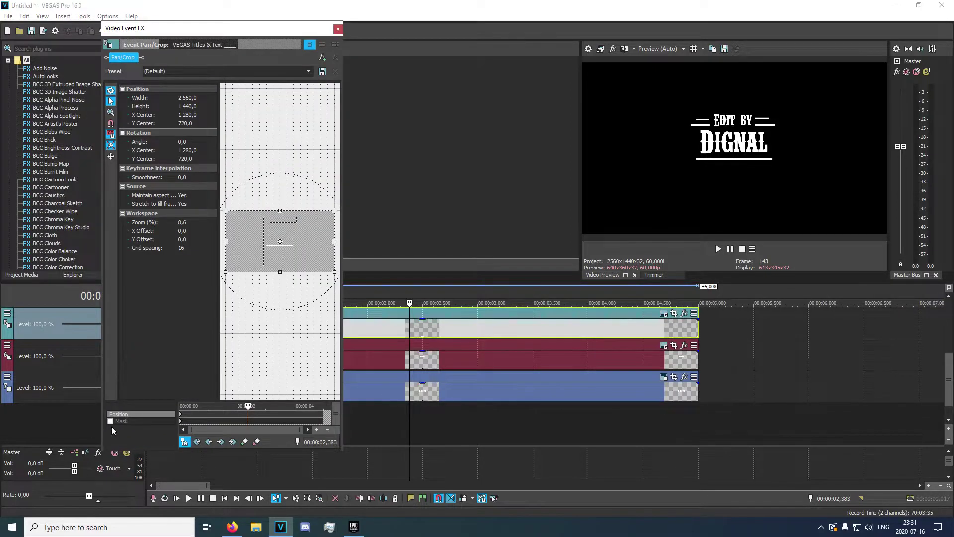
pyautogui.click(110, 421)
pyautogui.click(181, 423)
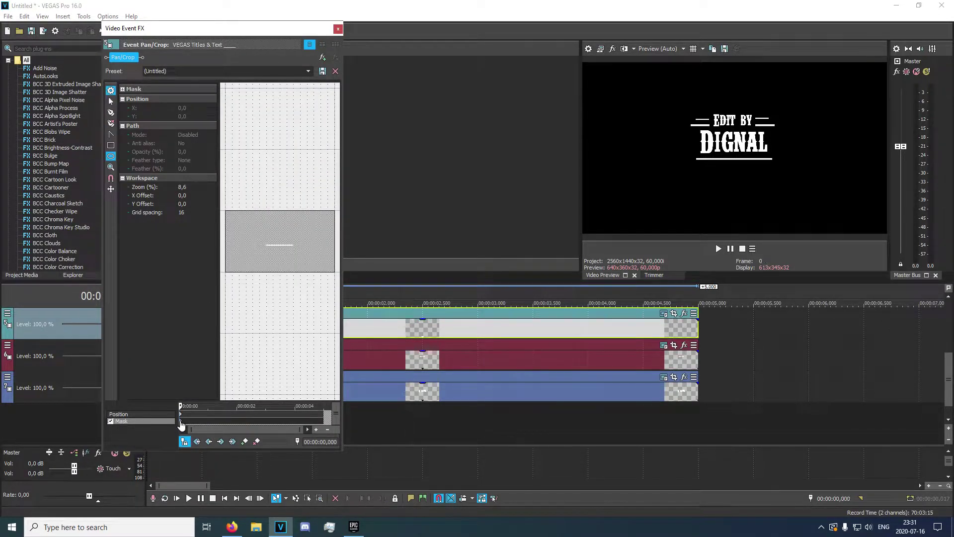
pyautogui.click(110, 146)
pyautogui.moveTo(277, 244); pyautogui.dragTo(277, 262)
pyautogui.scroll(10, 311, 277)
# - Widen the underline's mask to cover the whole line at about 0.35 seconds and play back the reveal
pyautogui.click(195, 419)
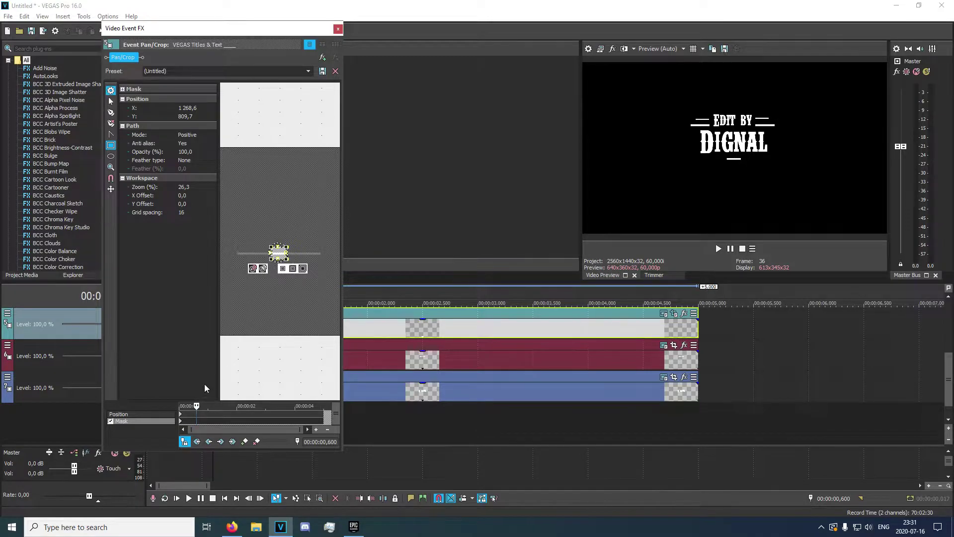
pyautogui.click(187, 419)
pyautogui.moveTo(286, 253); pyautogui.dragTo(231, 253)
pyautogui.click(338, 28)
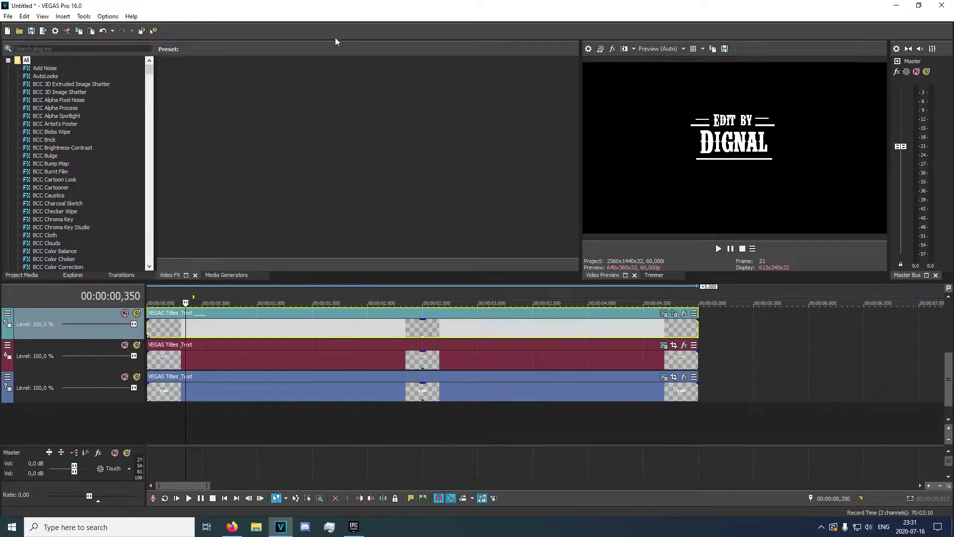
pyautogui.click(151, 395)
pyautogui.press('space')
pyautogui.press('space')
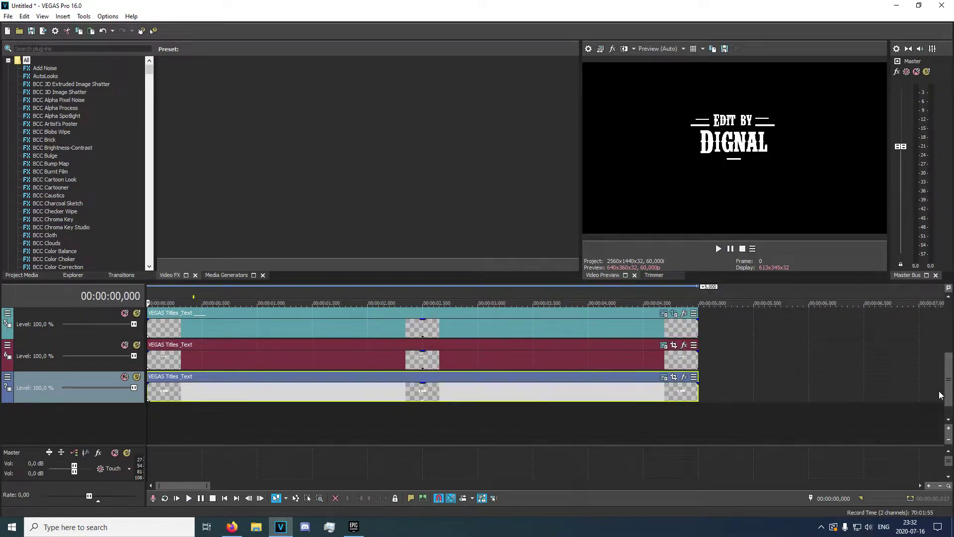
# - Narrow the underline's mask at time zero to a thin sliver at the line's centre
pyautogui.click(666, 313)
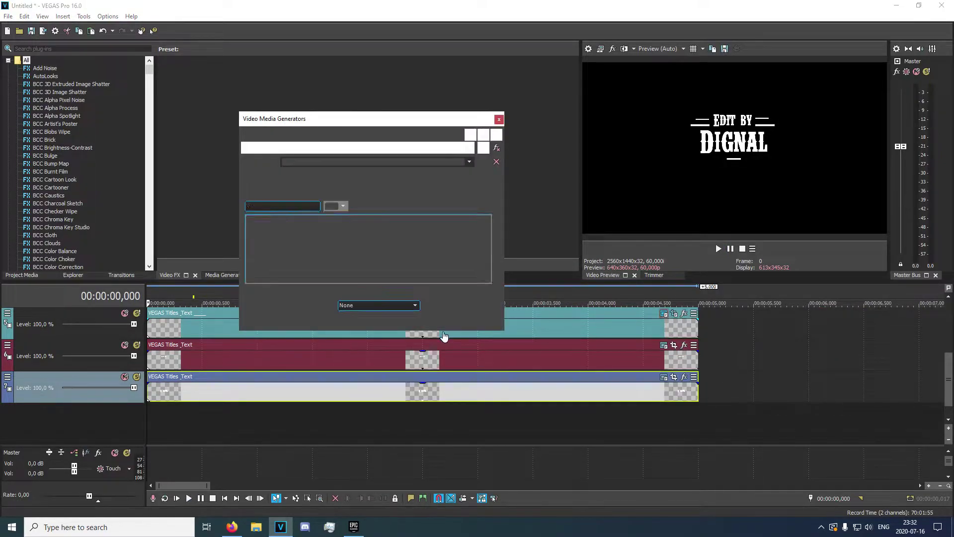
pyautogui.click(497, 120)
pyautogui.click(674, 313)
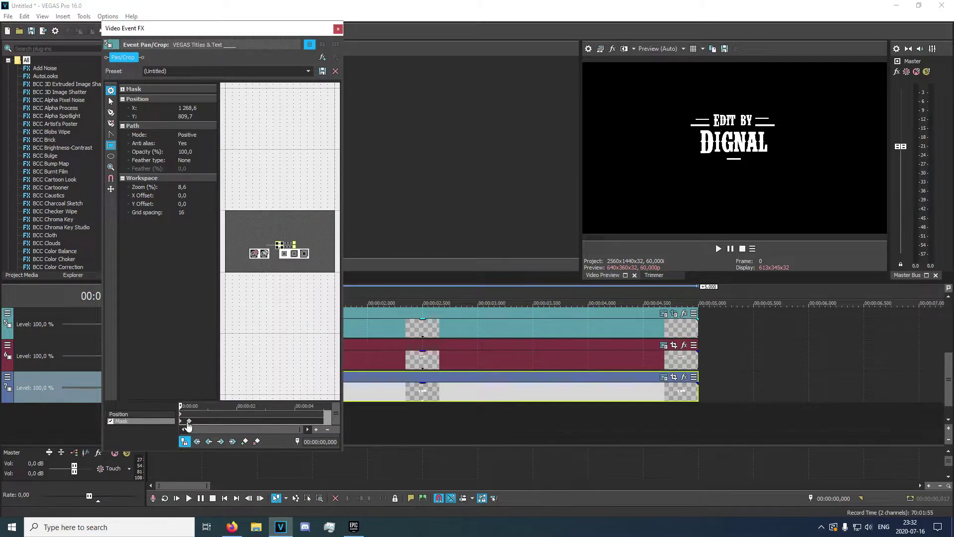
pyautogui.scroll(5, 185, 425)
pyautogui.click(294, 255)
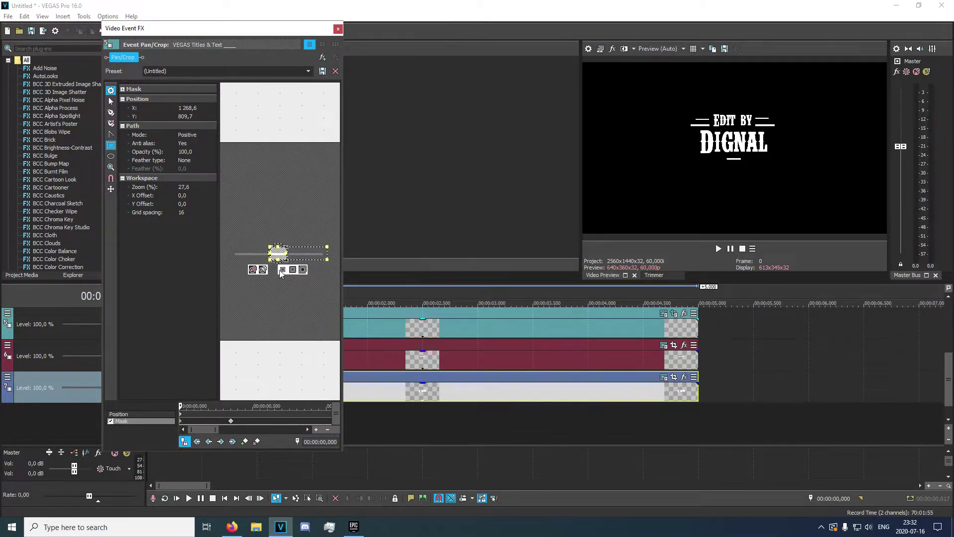
pyautogui.moveTo(292, 265); pyautogui.dragTo(271, 265)
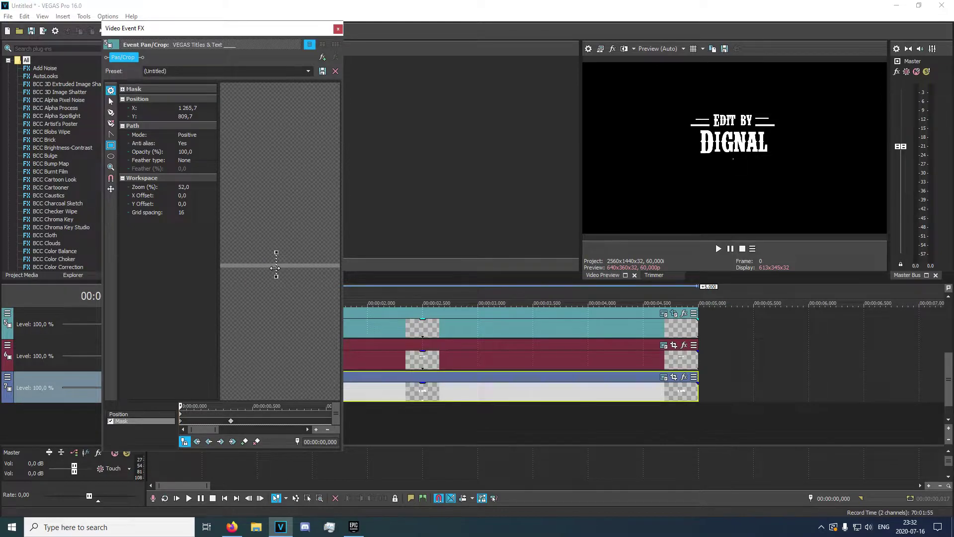
pyautogui.moveTo(275, 268); pyautogui.dragTo(276, 268)
pyautogui.click(340, 29)
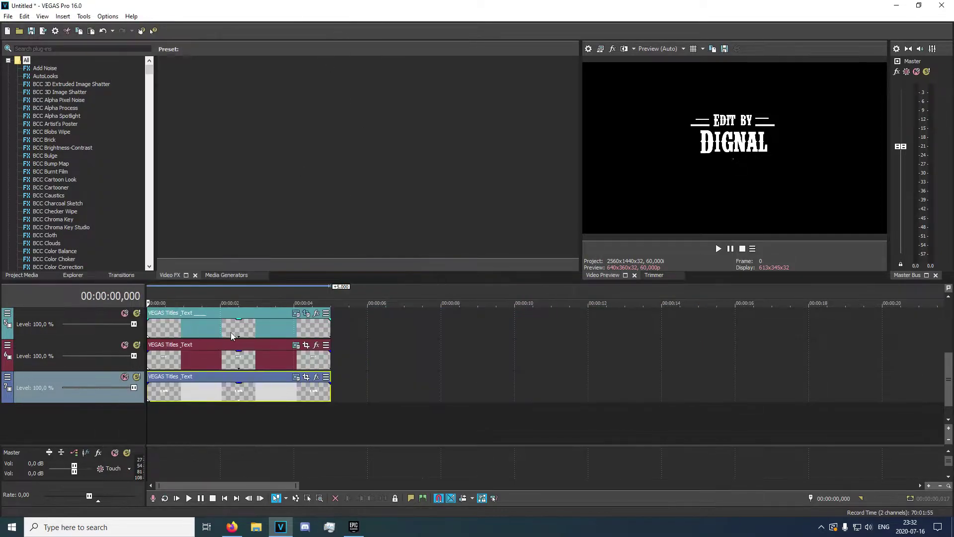
# - Play the title from the timeline start several times to check how the underline grows outward
pyautogui.scroll(-10, 231, 331)
pyautogui.press('space')
pyautogui.press('space')
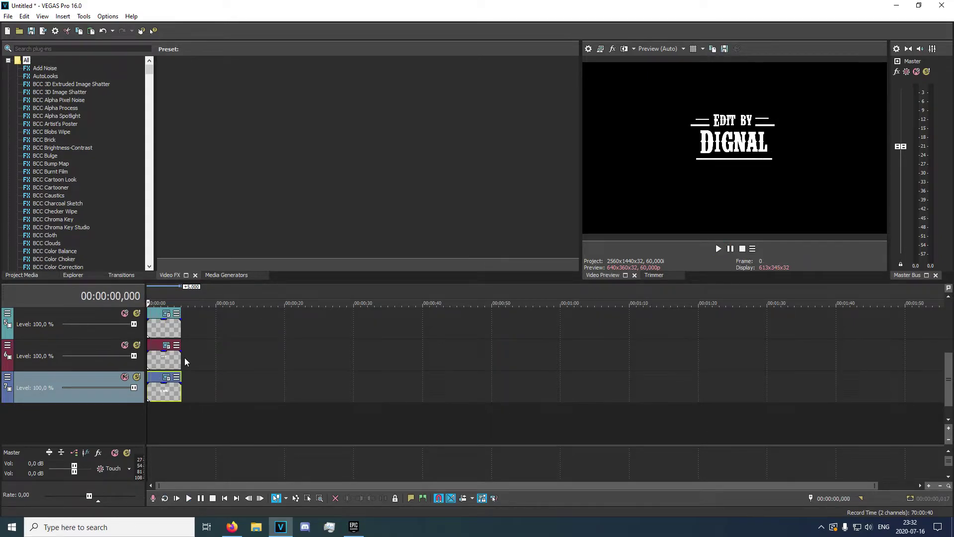
pyautogui.press('space')
pyautogui.press('space')
pyautogui.press('space')
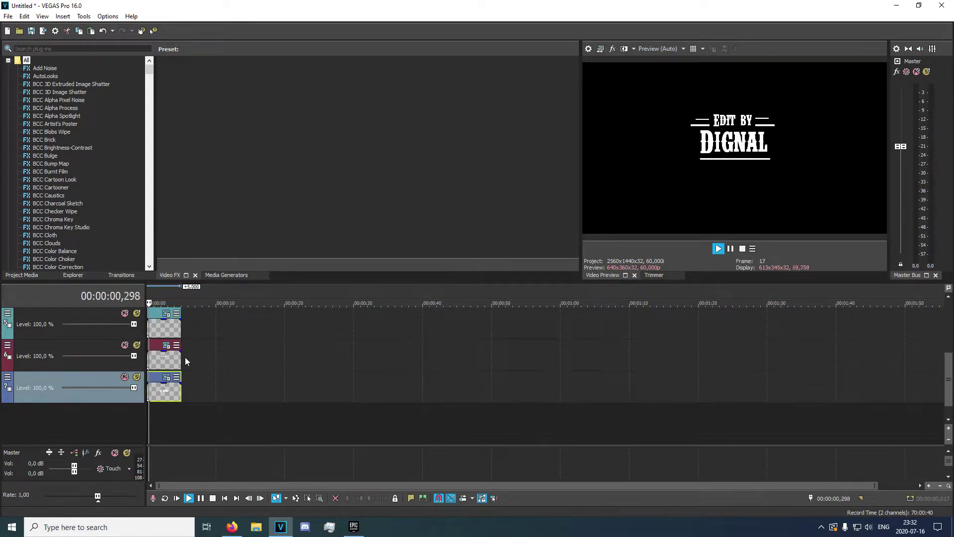
pyautogui.scroll(8, 196, 357)
pyautogui.press('space')
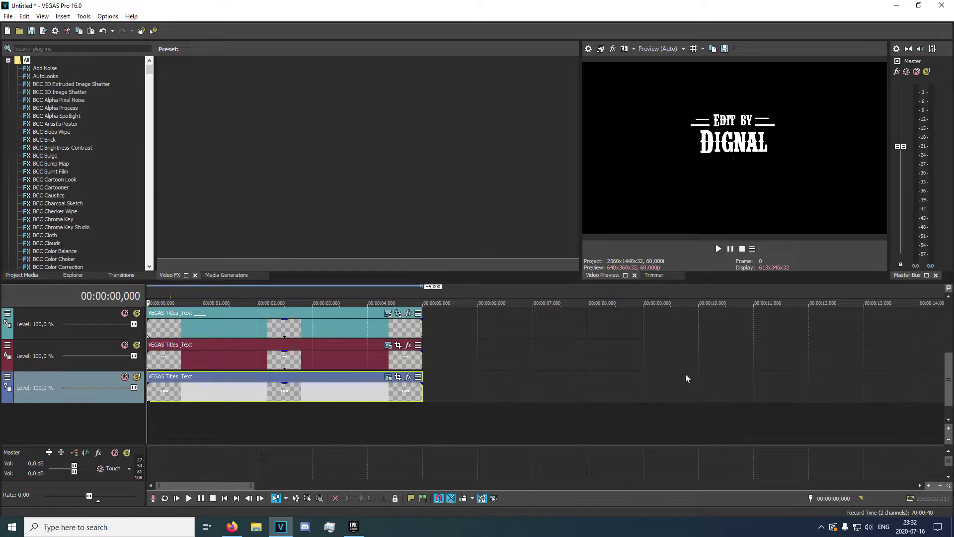
# - Enable a mask on the fourth track's line event and draw a rectangular mask just left of the line at time zero, around X 749, Y 530
pyautogui.scroll(4, 681, 379)
pyautogui.scroll(-4, 620, 403)
pyautogui.moveTo(949, 392); pyautogui.dragTo(951, 354)
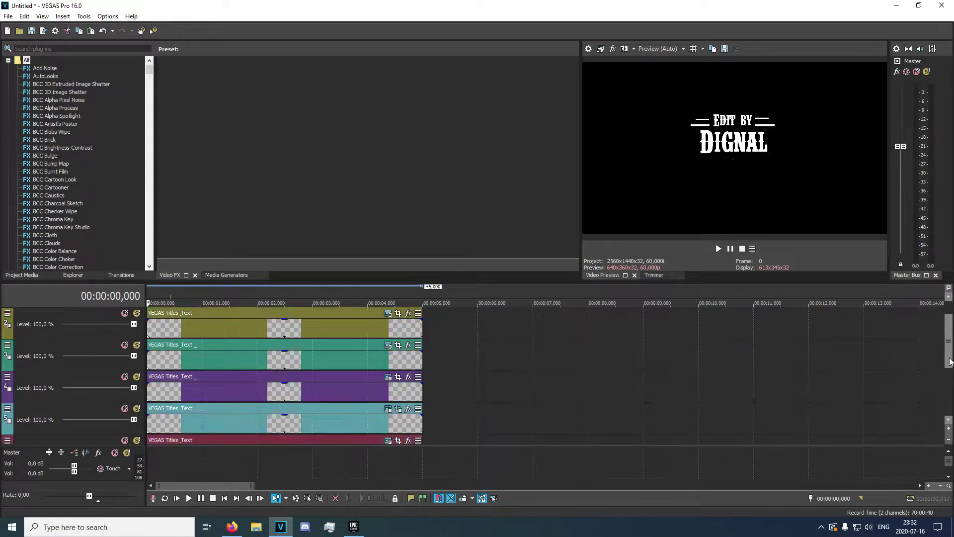
pyautogui.click(160, 424)
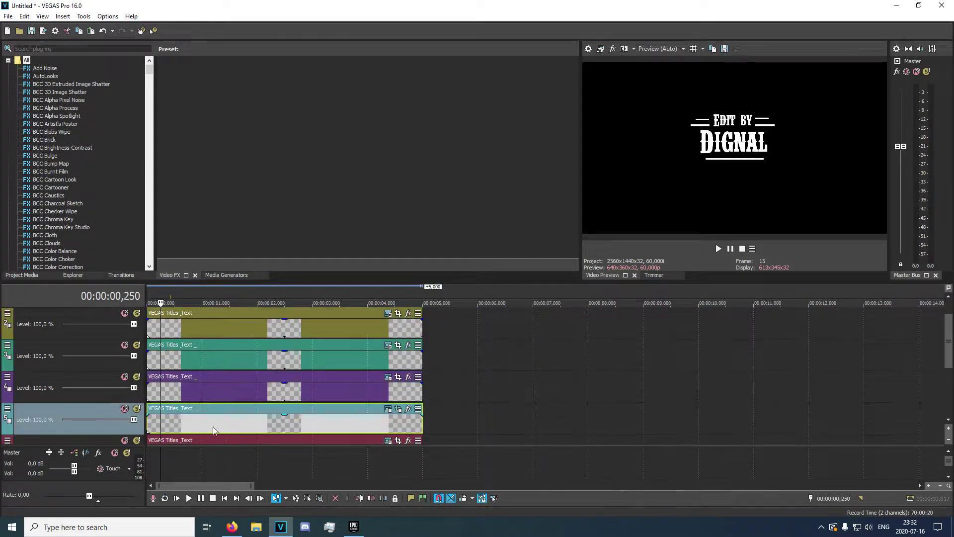
pyautogui.click(156, 397)
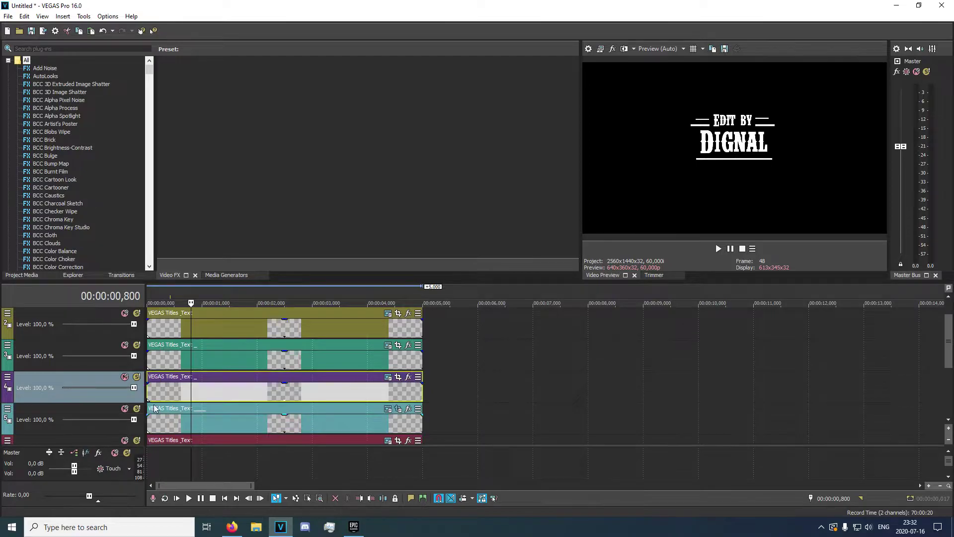
pyautogui.click(400, 377)
pyautogui.click(188, 420)
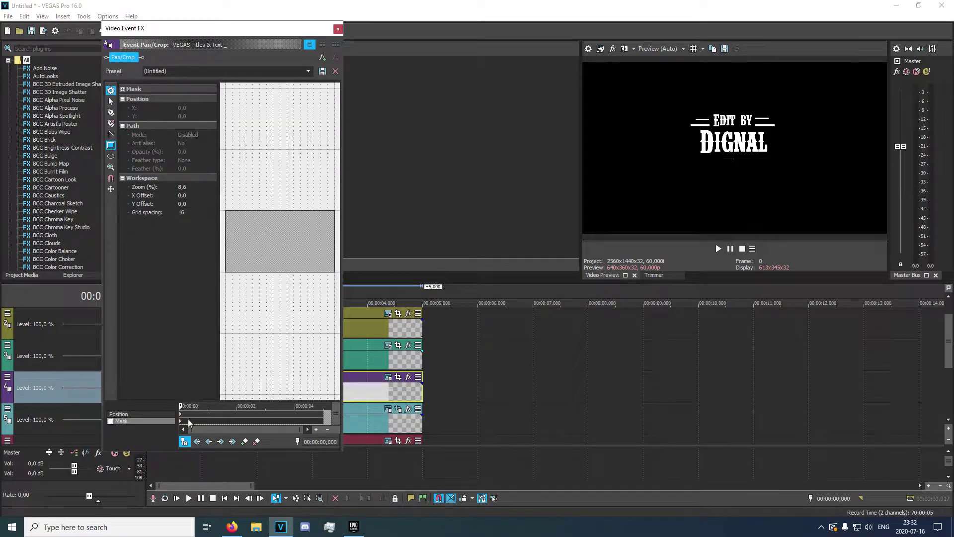
pyautogui.click(111, 145)
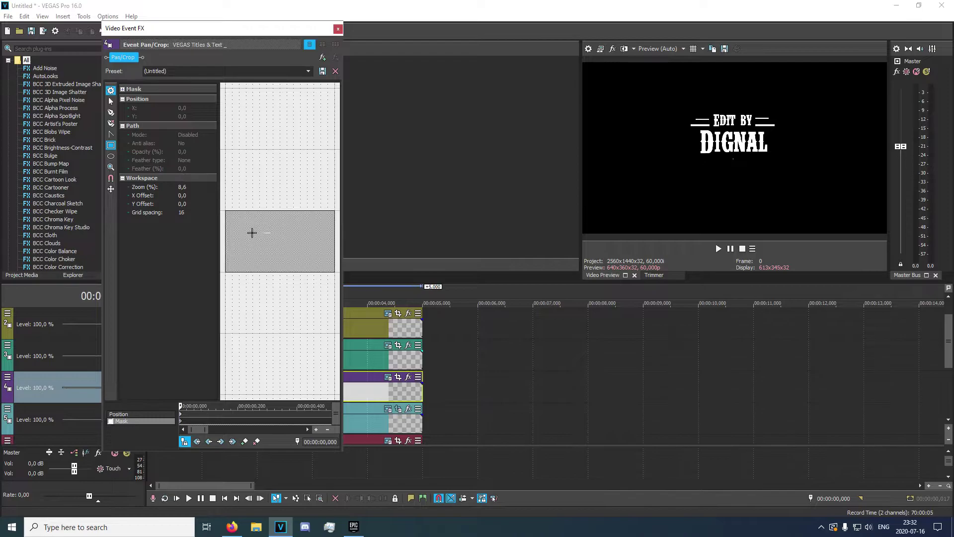
pyautogui.scroll(3, 247, 241)
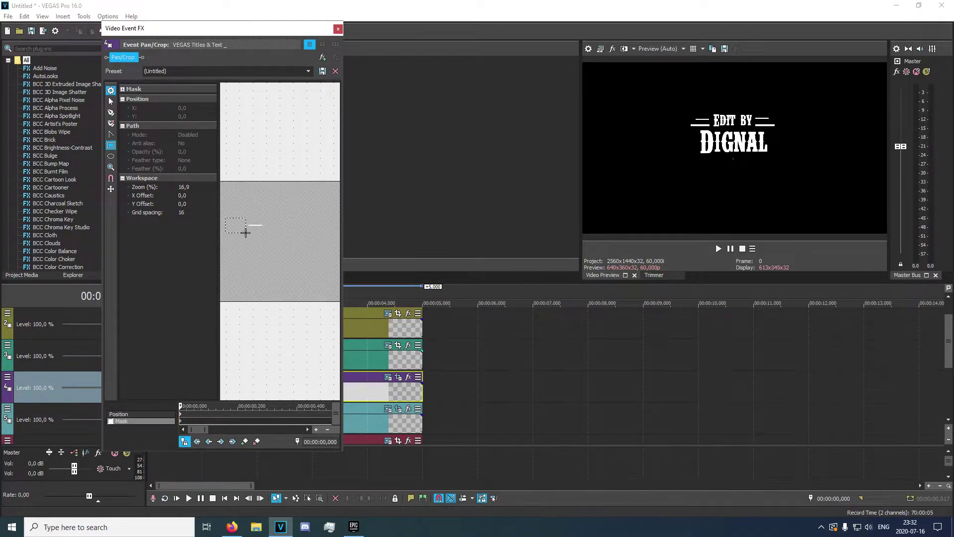
pyautogui.moveTo(225, 218); pyautogui.dragTo(246, 233)
pyautogui.click(111, 421)
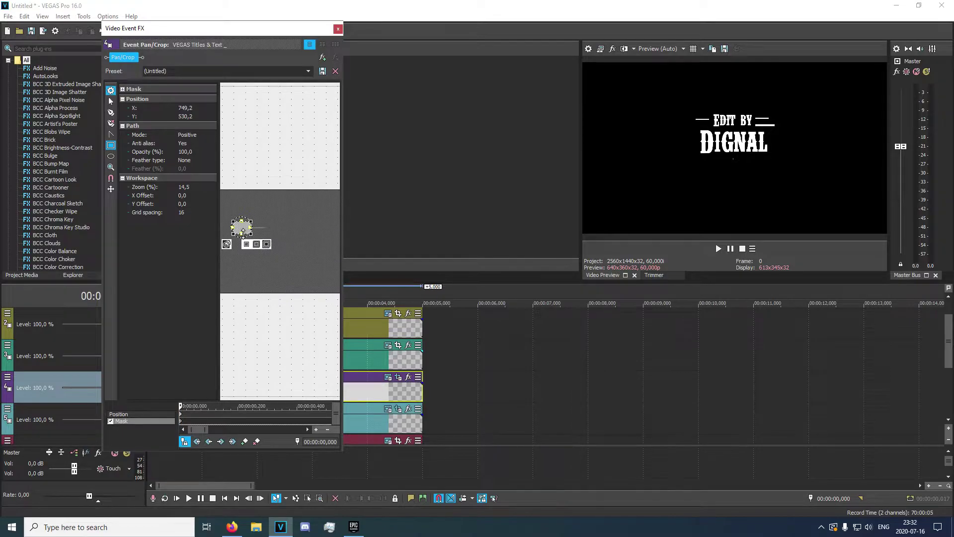
# - Move the fourth track's mask right to cover its line at about 0.35 seconds
pyautogui.click(218, 420)
pyautogui.moveTo(229, 420); pyautogui.dragTo(250, 420)
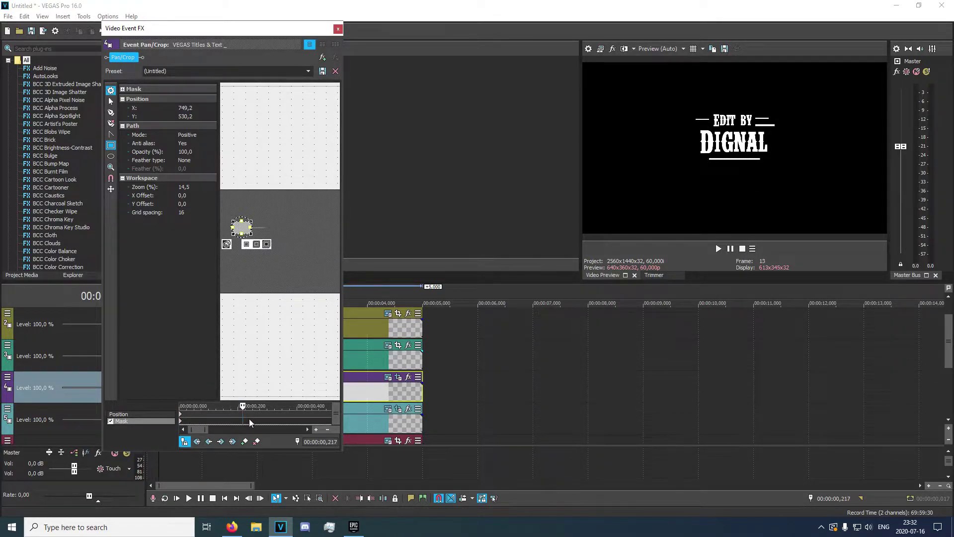
pyautogui.scroll(-2, 248, 420)
pyautogui.scroll(-2, 217, 421)
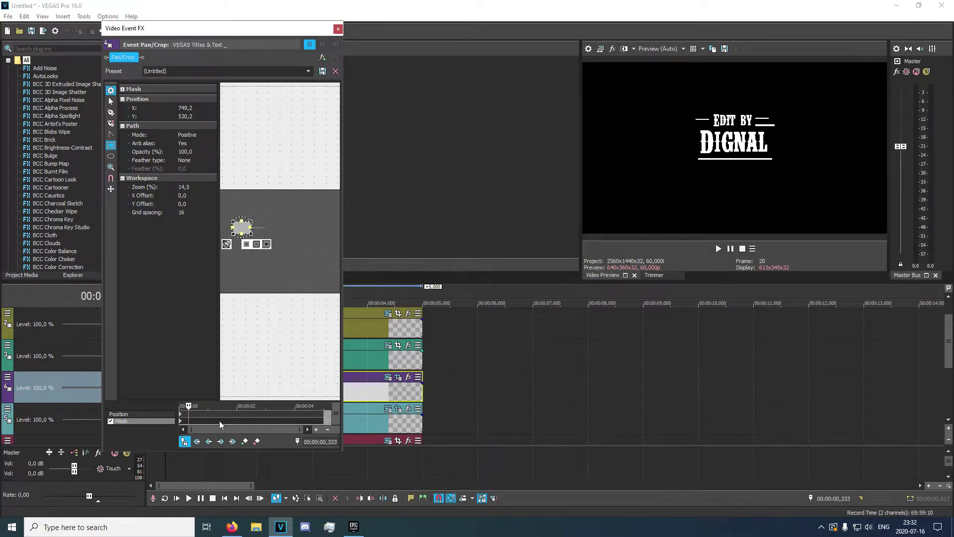
pyautogui.click(189, 416)
pyautogui.moveTo(244, 233); pyautogui.dragTo(260, 233)
pyautogui.click(339, 29)
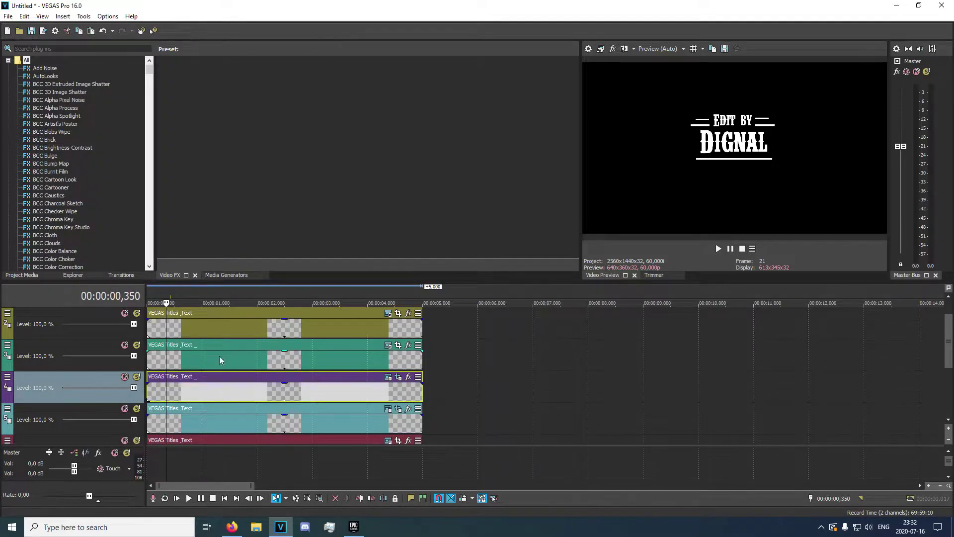
# - Enable a mask on the third track's line event and draw a rectangular mask right of the line at time zero, around X 1812, Y 527
pyautogui.click(382, 347)
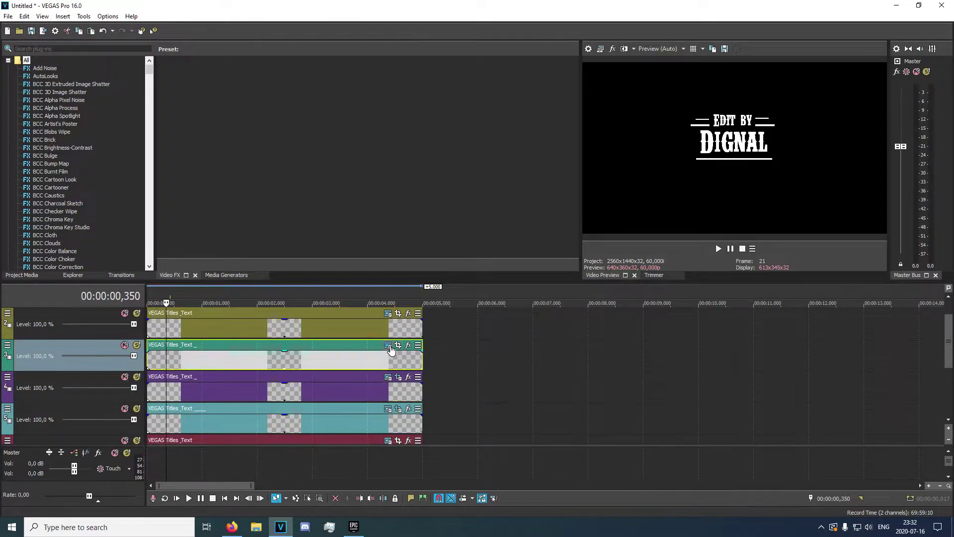
pyautogui.click(388, 344)
pyautogui.click(499, 119)
pyautogui.click(397, 345)
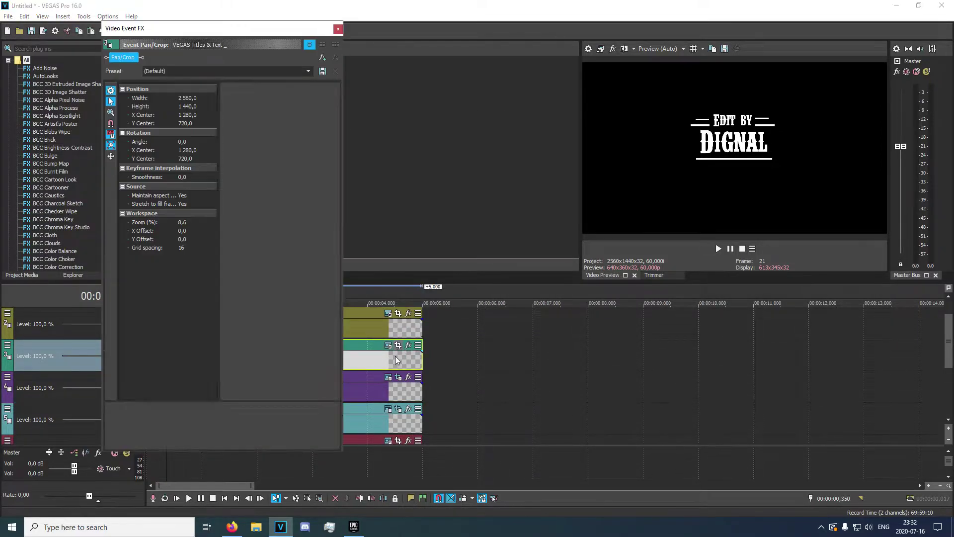
pyautogui.scroll(4, 182, 421)
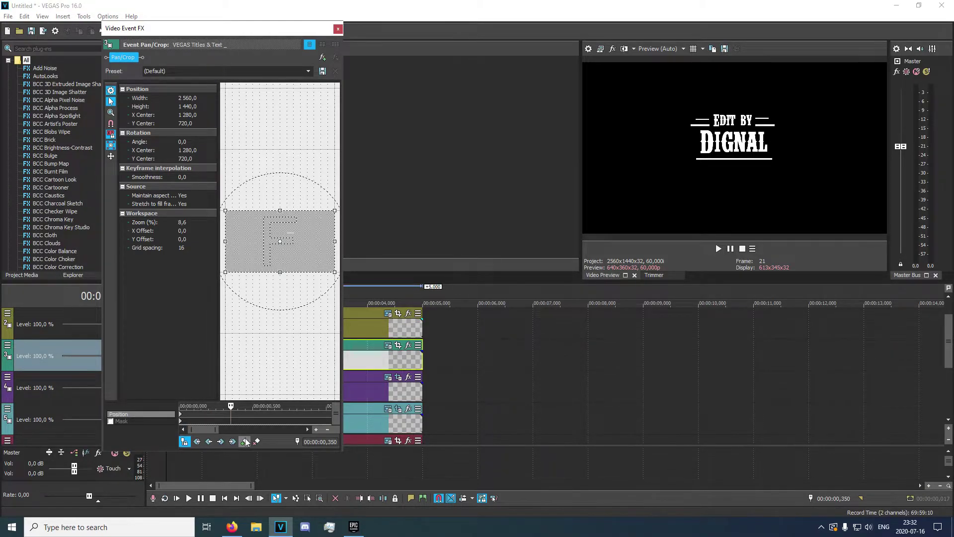
pyautogui.click(182, 422)
pyautogui.doubleClick(231, 419)
pyautogui.click(181, 423)
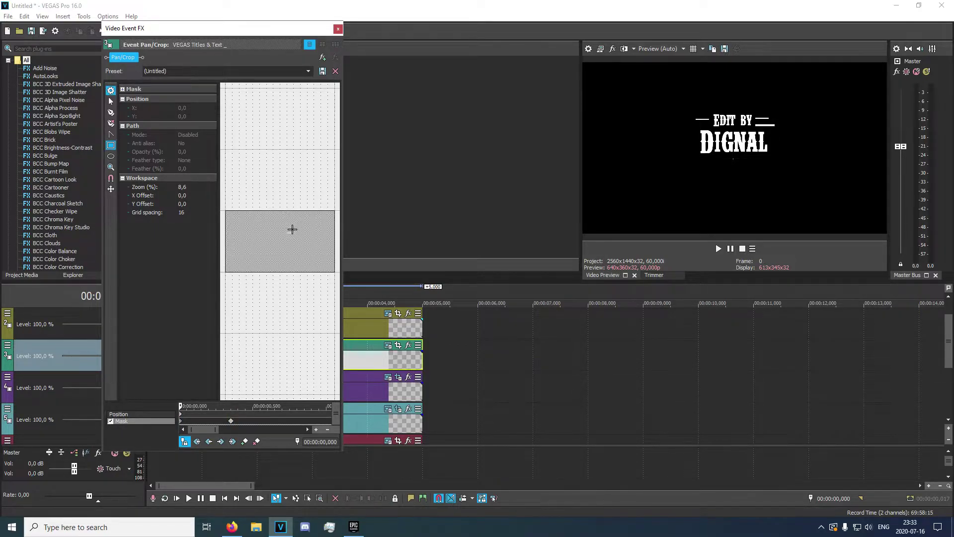
pyautogui.moveTo(296, 231); pyautogui.dragTo(310, 237)
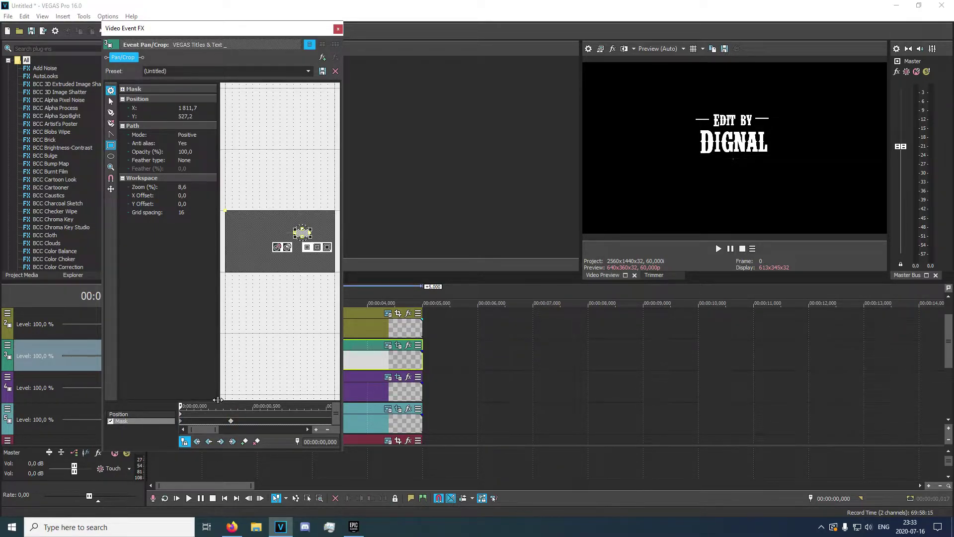
# - Replace the third track's mask keyframe at 0.35 seconds and move the mask over the line, to about X 1520, Y 539
pyautogui.click(231, 422)
pyautogui.press('Delete')
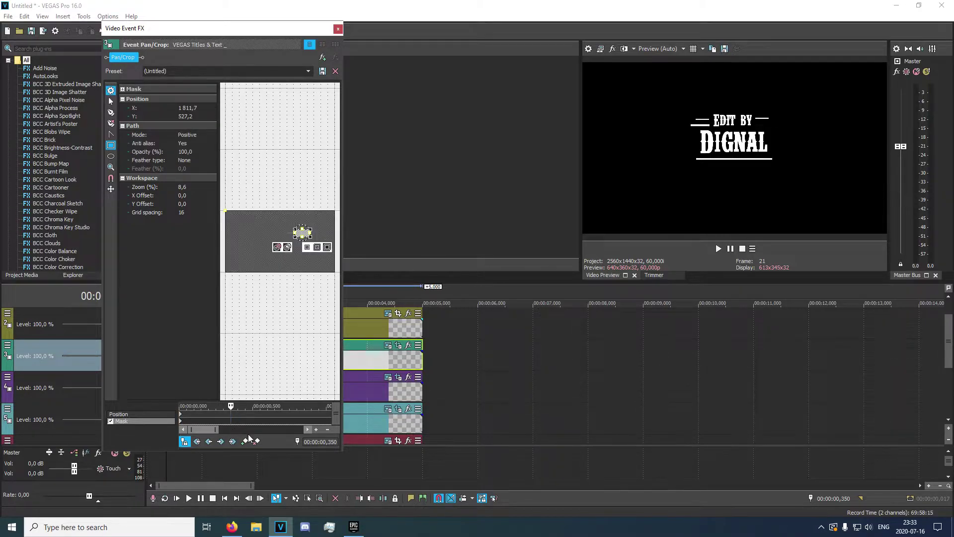
pyautogui.click(247, 440)
pyautogui.moveTo(302, 234); pyautogui.dragTo(290, 234)
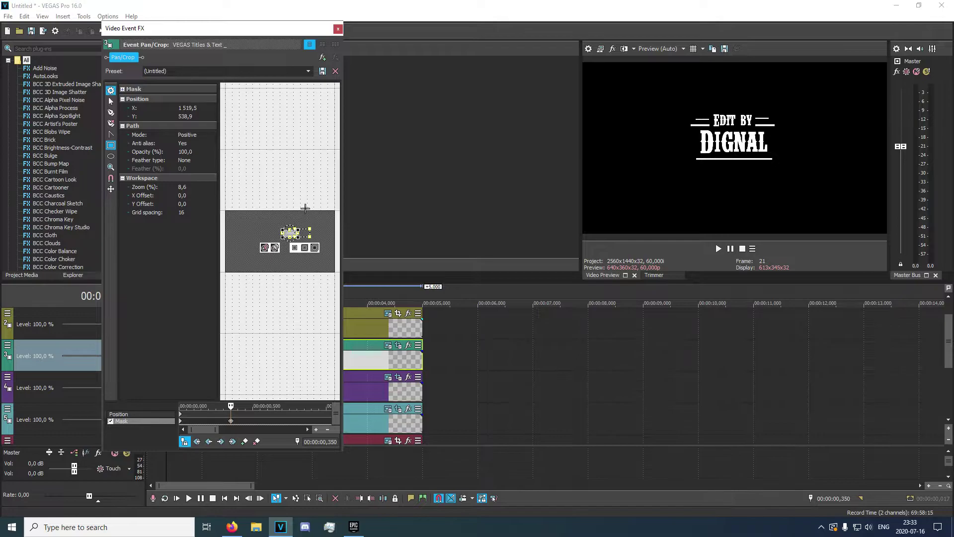
pyautogui.click(338, 28)
# - Play the title from the timeline start several times to check the reveal of the two longer side lines
pyautogui.click(151, 325)
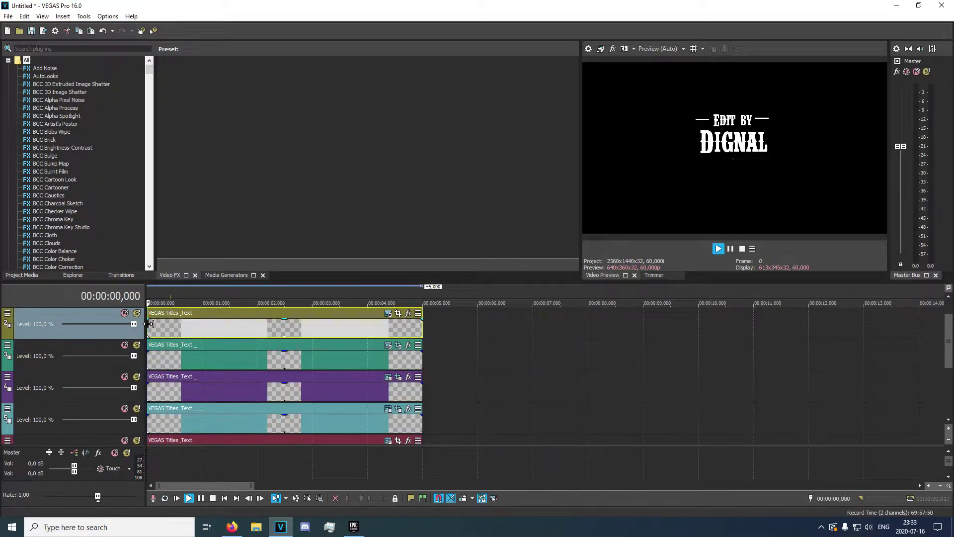
pyautogui.press('space')
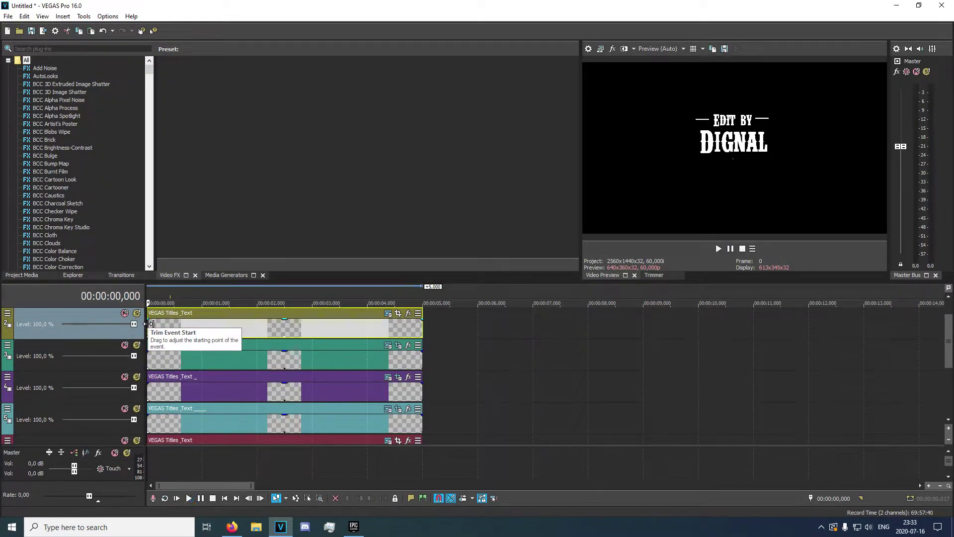
pyautogui.press('space')
pyautogui.press('space')
pyautogui.press('space')
pyautogui.press('space')
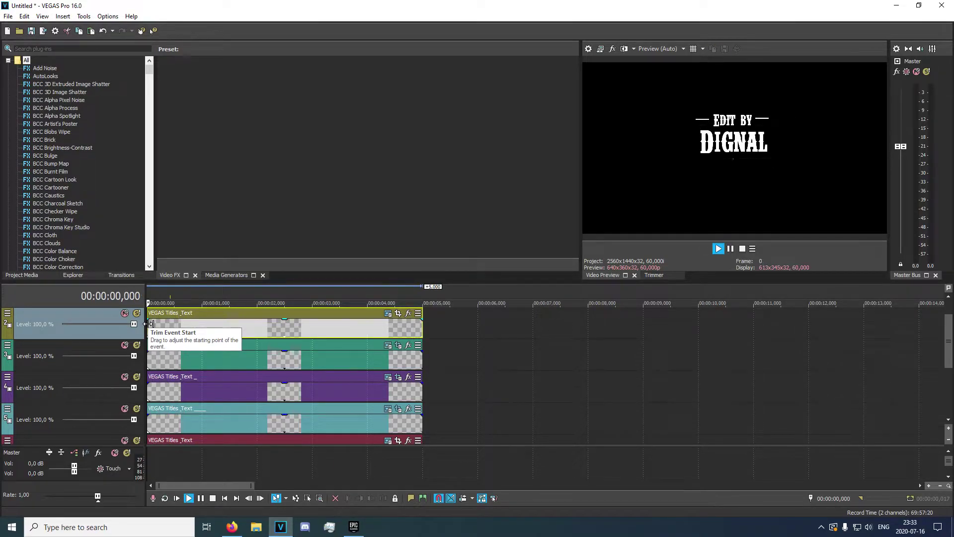
pyautogui.rightClick(149, 324)
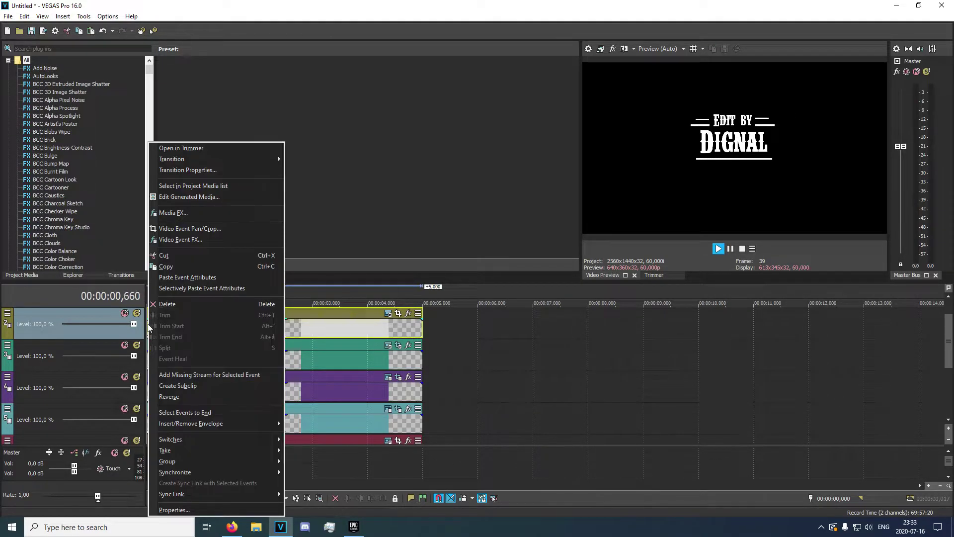
pyautogui.click(325, 342)
pyautogui.press('space')
pyautogui.press('space')
pyautogui.click(152, 333)
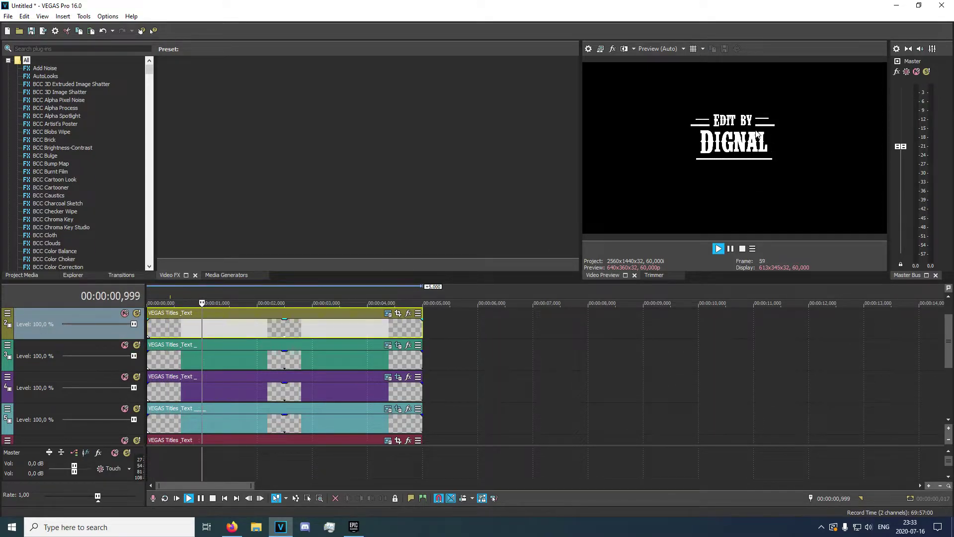
pyautogui.press('space')
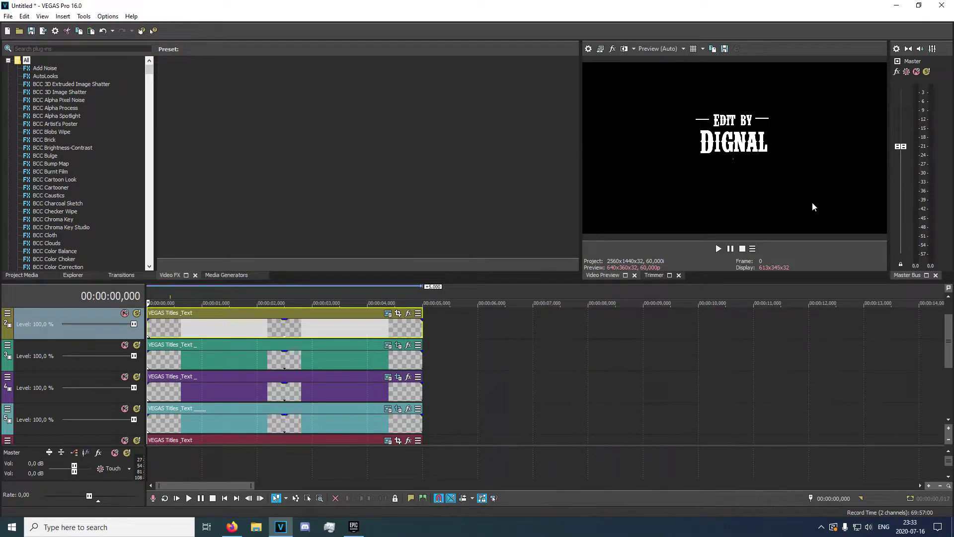
# - Enable a mask on the first track's line event and draw a small rectangular mask right of the line at time zero, around X 1192, Y 486
pyautogui.click(221, 359)
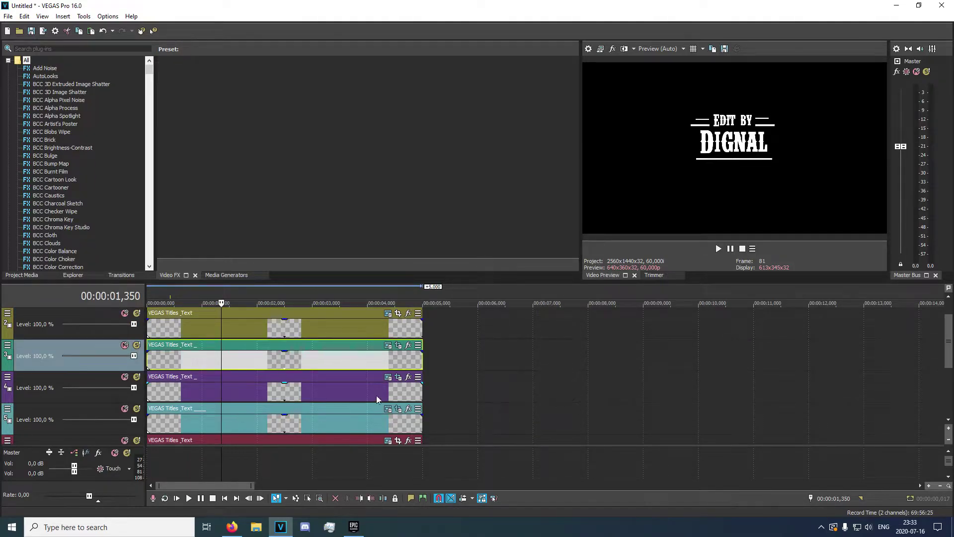
pyautogui.scroll(1, 926, 375)
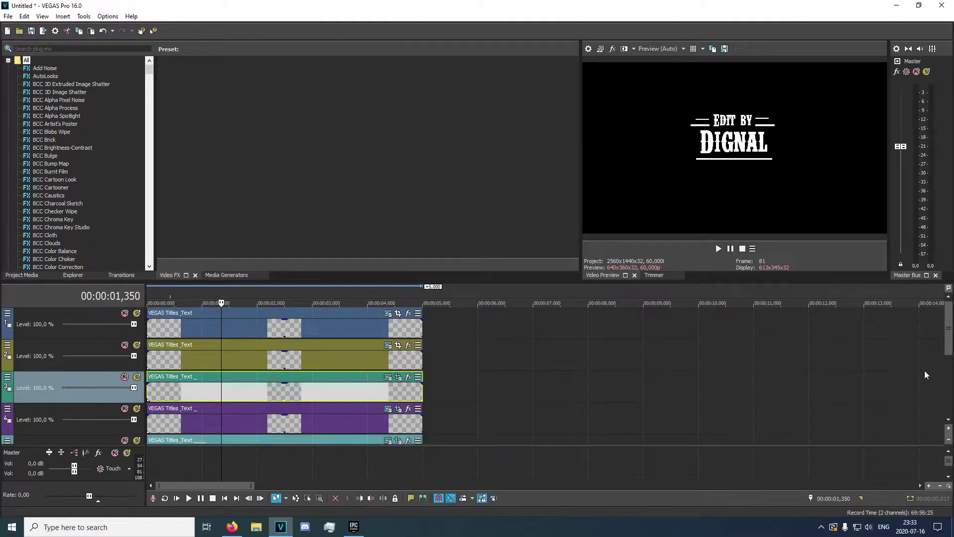
pyautogui.click(149, 329)
pyautogui.click(398, 314)
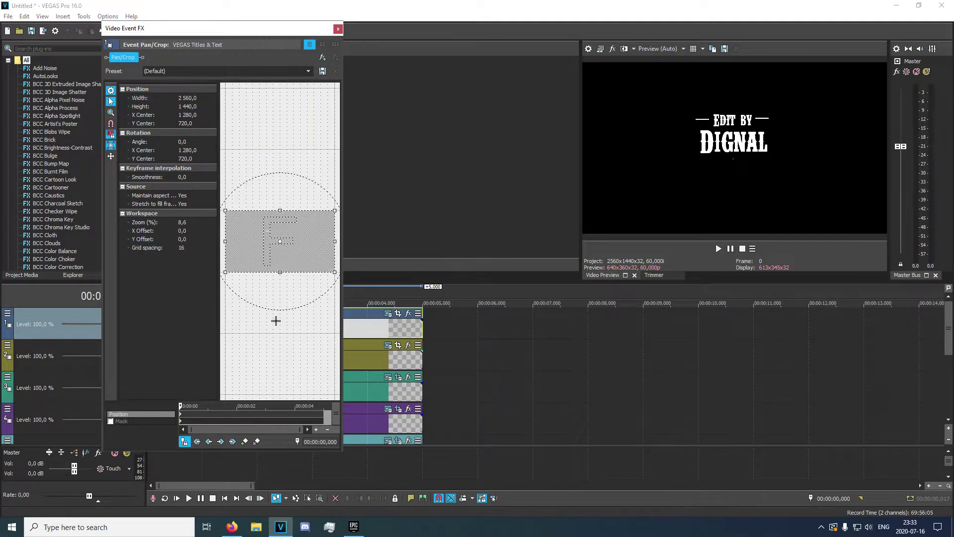
pyautogui.click(111, 422)
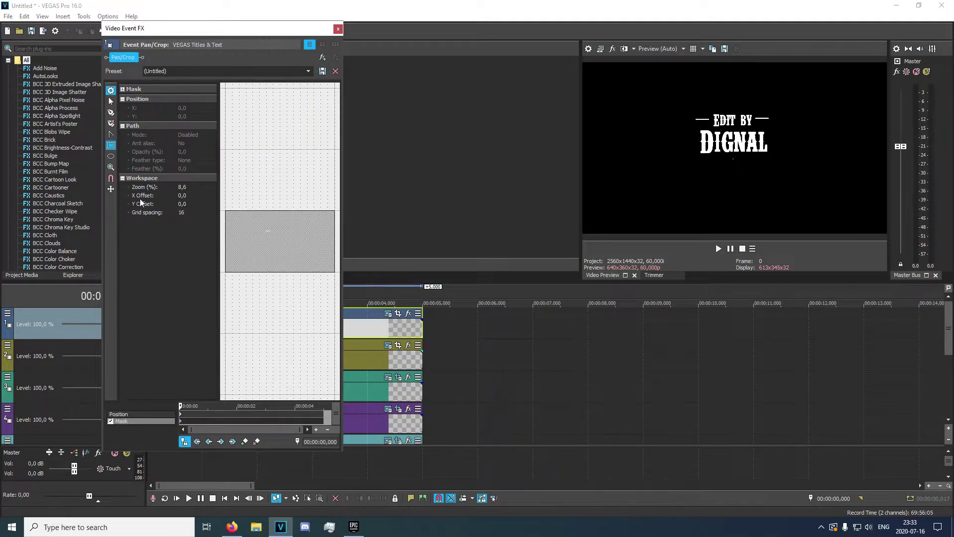
pyautogui.moveTo(271, 229); pyautogui.dragTo(281, 235)
# - Move the first track's mask left over its line at about 0.37 seconds, to about X 994, Y 486
pyautogui.click(196, 421)
pyautogui.click(191, 423)
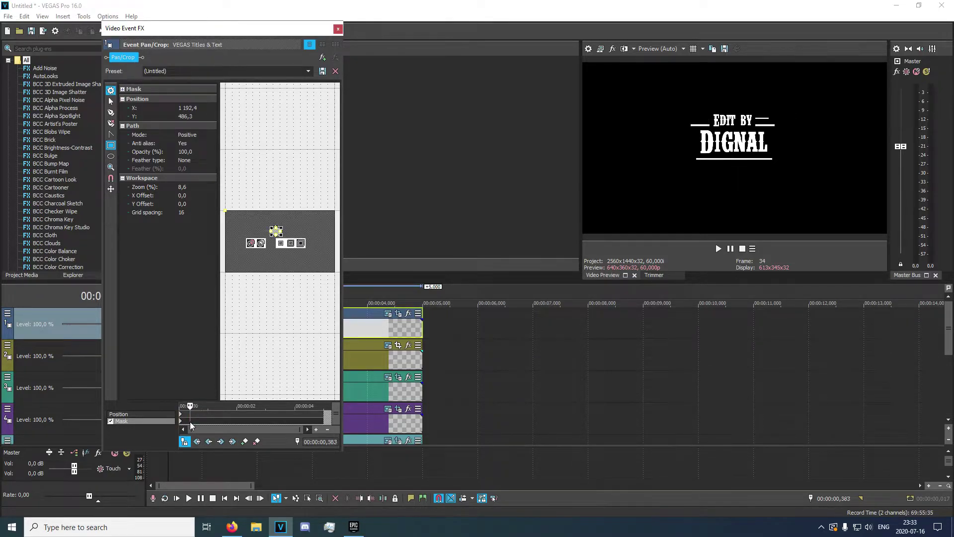
pyautogui.moveTo(276, 230); pyautogui.dragTo(267, 230)
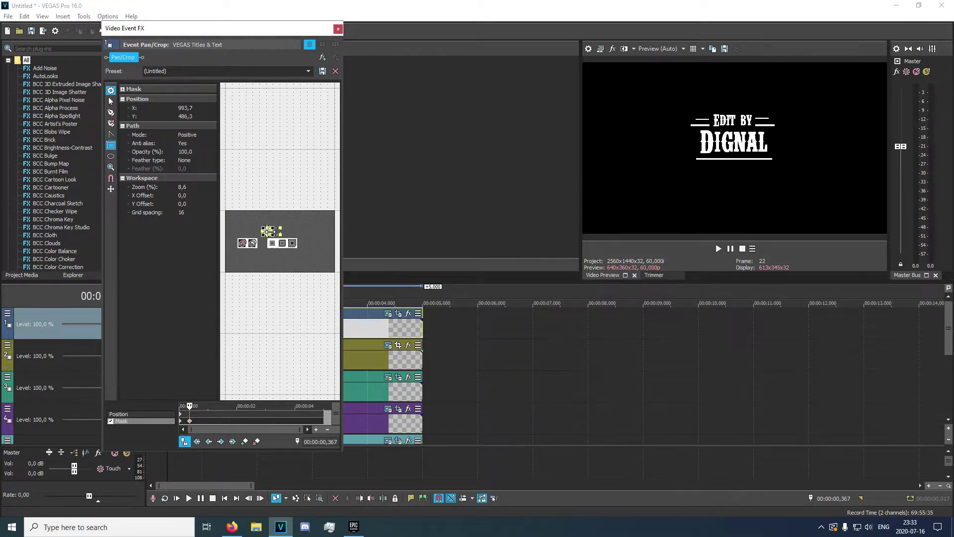
pyautogui.click(338, 29)
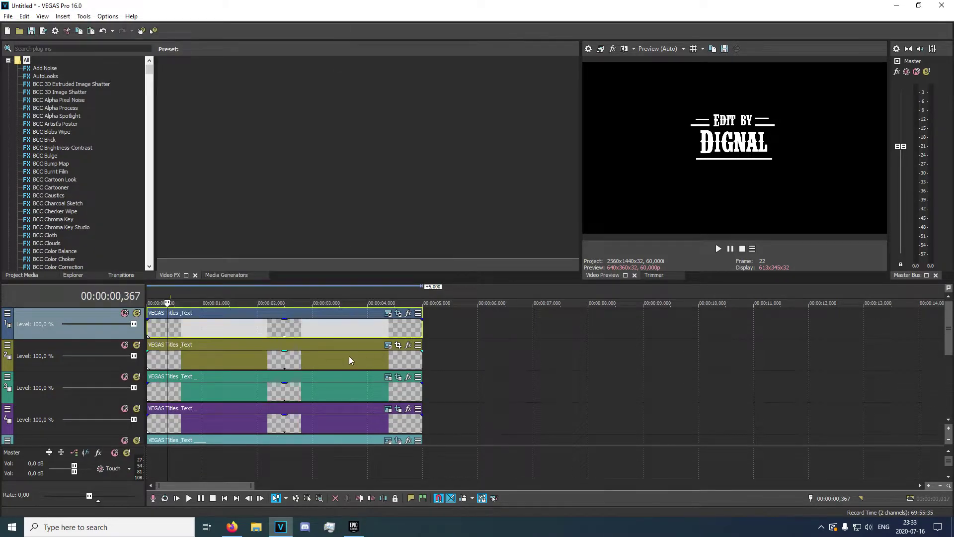
# - Enable a mask on the second track's event, keyframe it at 0.383 seconds, and draw a small rectangular mask left of the line at time zero
pyautogui.click(165, 359)
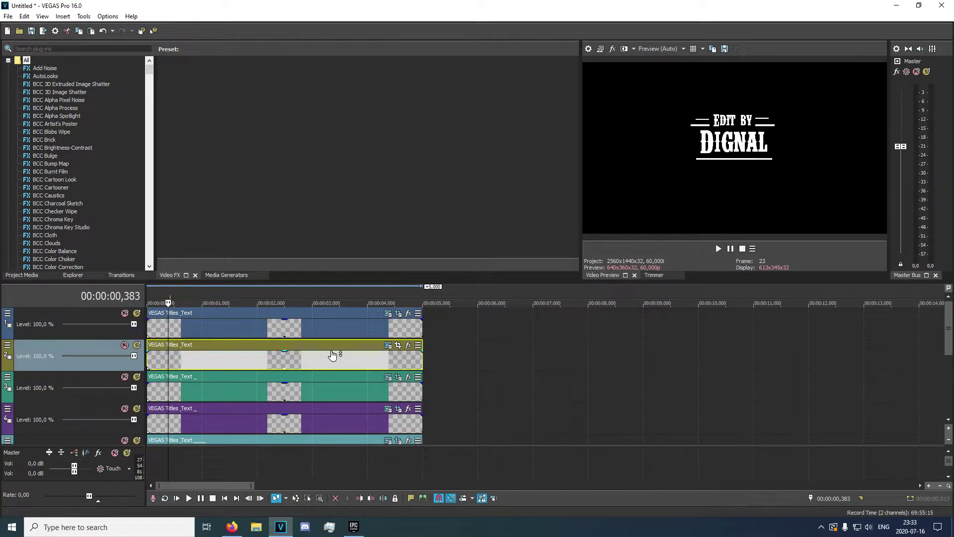
pyautogui.click(388, 345)
pyautogui.click(499, 119)
pyautogui.click(398, 346)
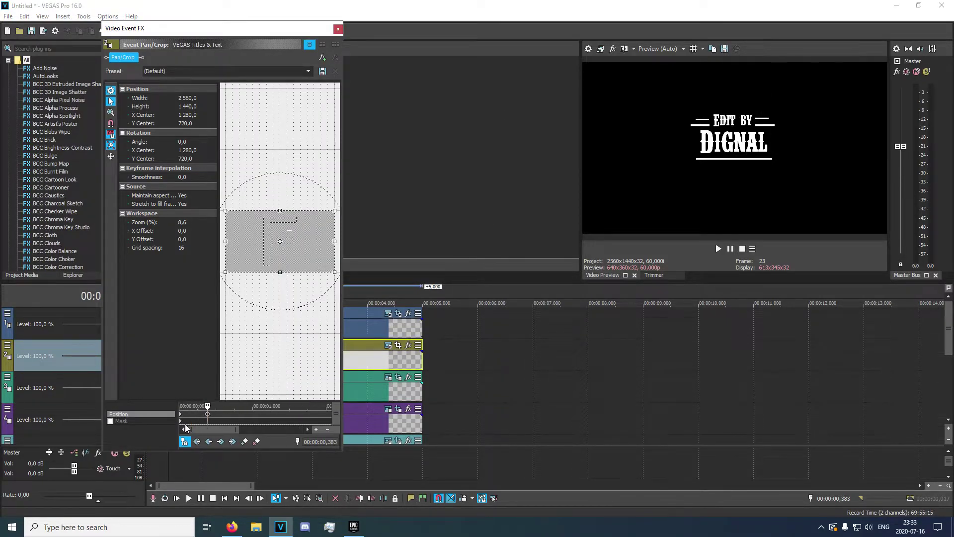
pyautogui.click(209, 423)
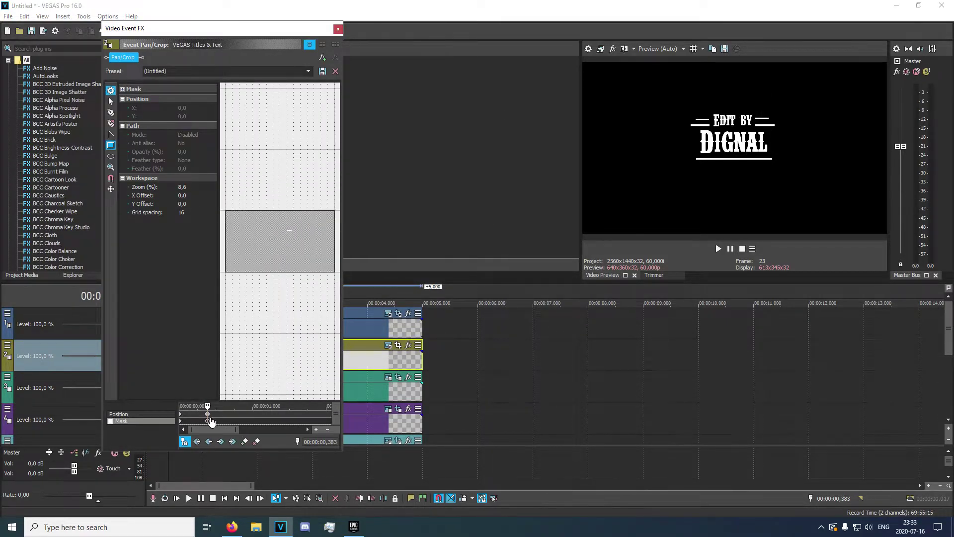
pyautogui.click(207, 414)
pyautogui.press('Delete')
pyautogui.click(180, 420)
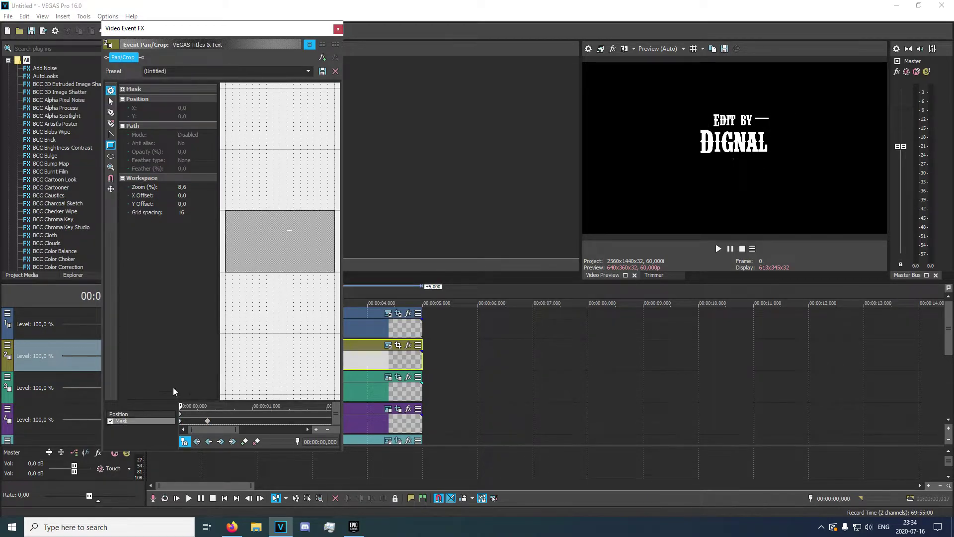
pyautogui.click(278, 225)
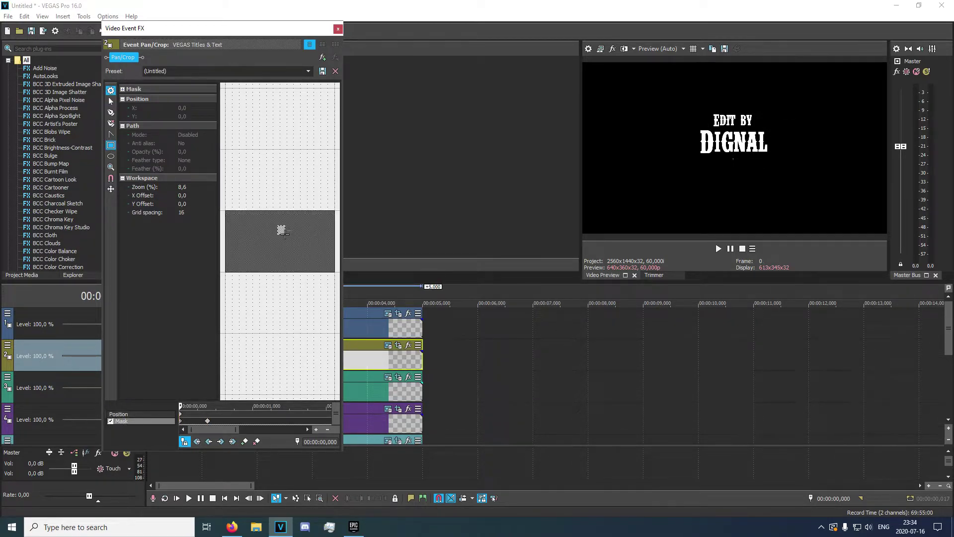
# - Finish the second track's small mask at time zero, and shift it right over its line at 0.383 seconds, to about X 1508, Y 469
pyautogui.moveTo(277, 229); pyautogui.dragTo(276, 228)
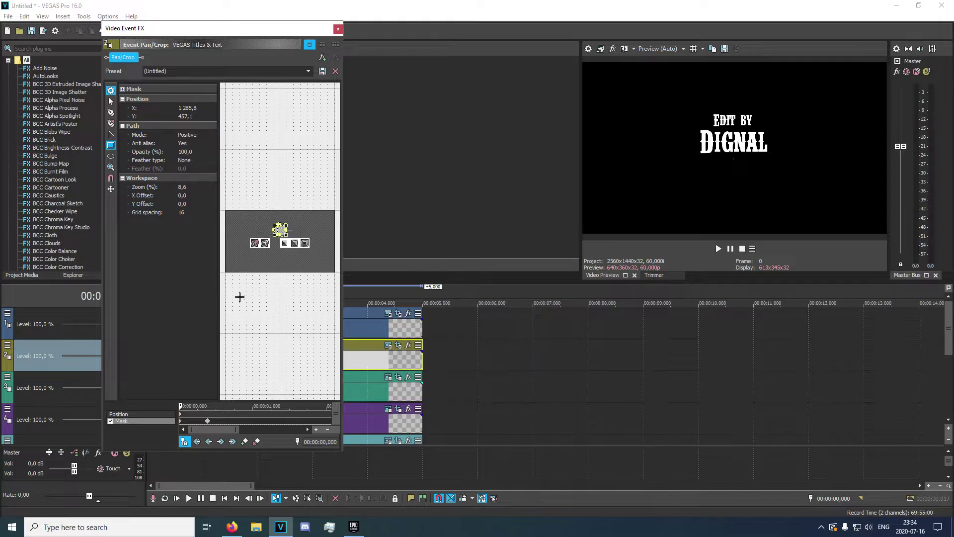
pyautogui.click(209, 419)
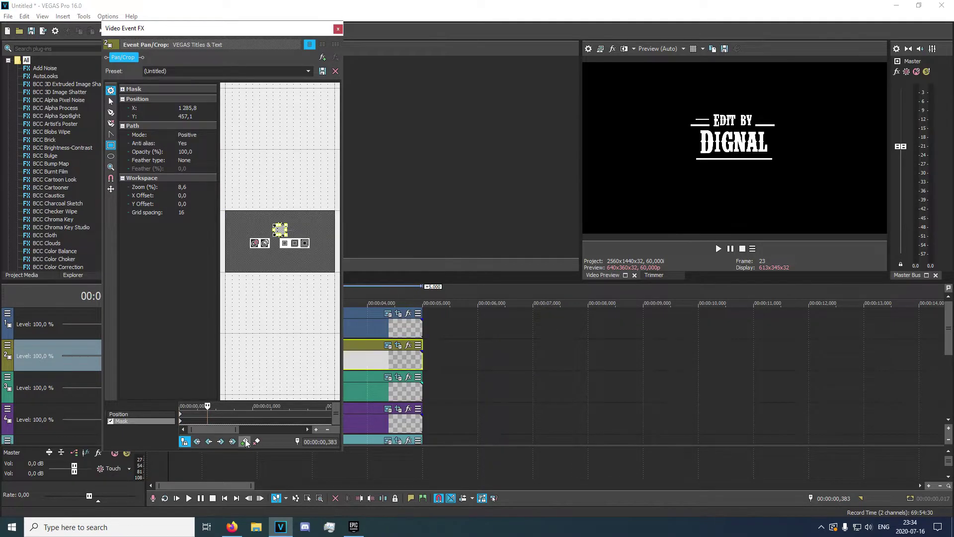
pyautogui.moveTo(280, 230); pyautogui.dragTo(289, 230)
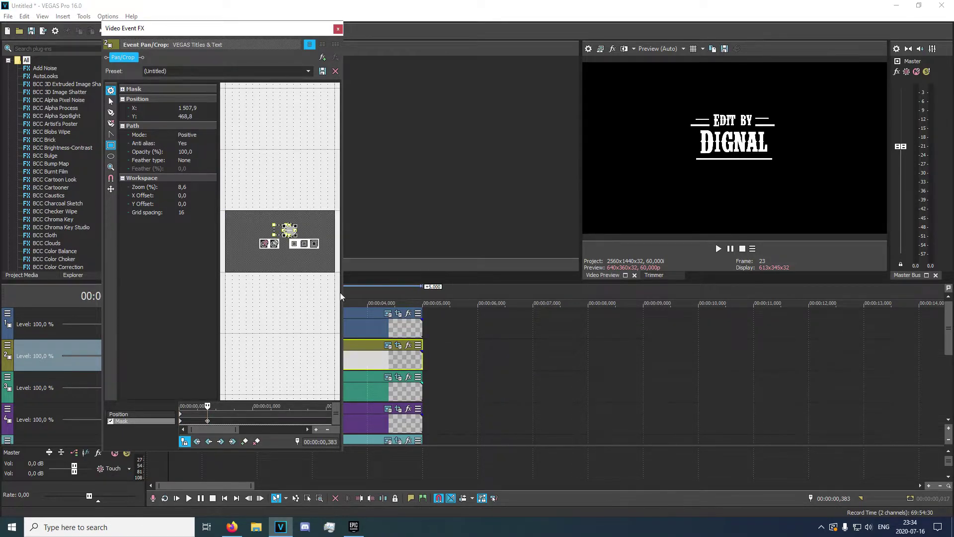
pyautogui.click(338, 28)
# - Play the title from the timeline start several times to check the reveal of the two short upper lines
pyautogui.click(150, 330)
pyautogui.press('space')
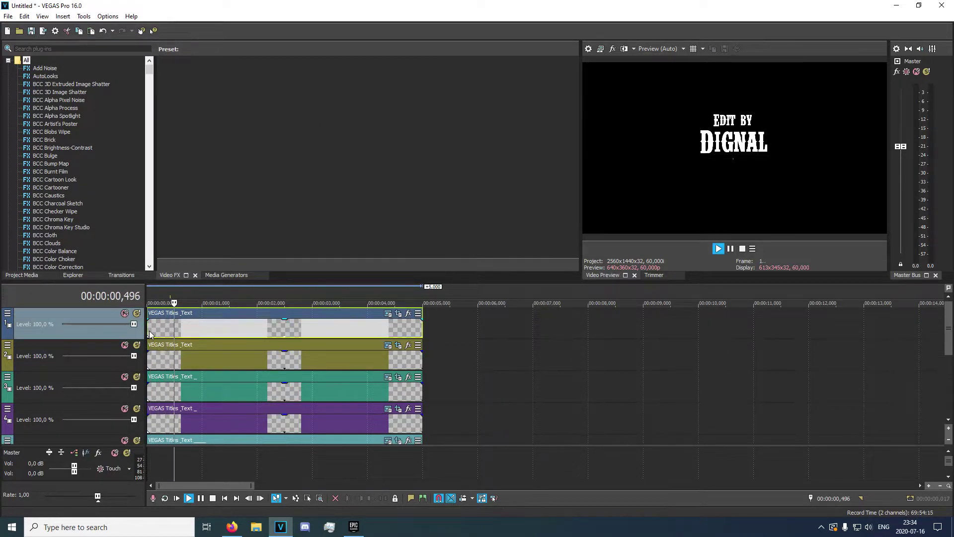
pyautogui.press('space')
pyautogui.press('space')
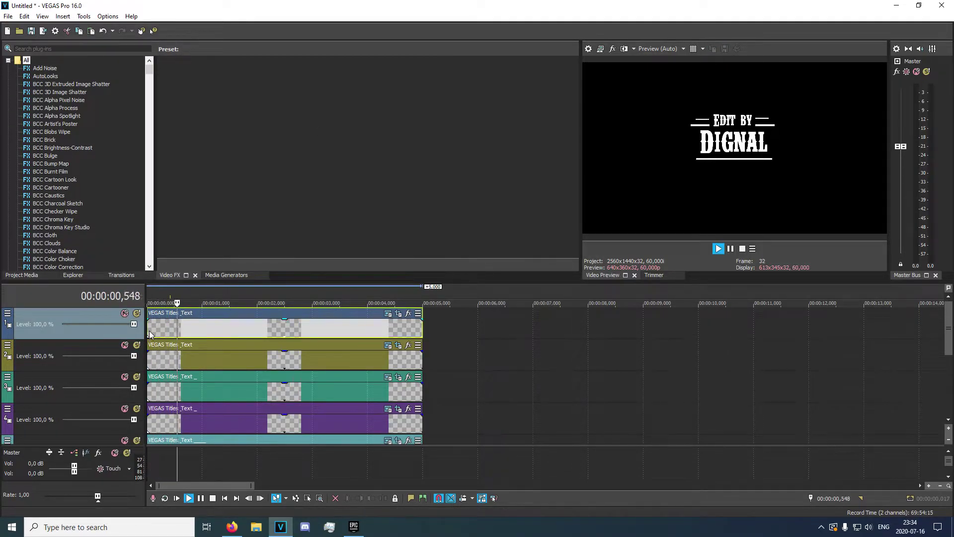
pyautogui.press('space')
pyautogui.press('space')
pyautogui.press('space')
pyautogui.press('space')
pyautogui.press('space')
pyautogui.press('space')
pyautogui.press('space')
pyautogui.press('space')
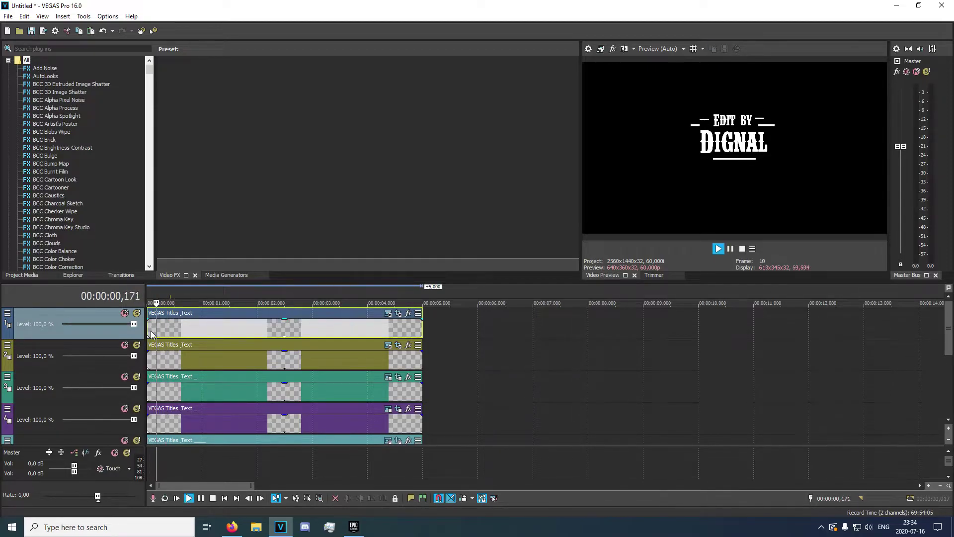
pyautogui.press('space')
pyautogui.press('space')
pyautogui.press('space')
pyautogui.press('space')
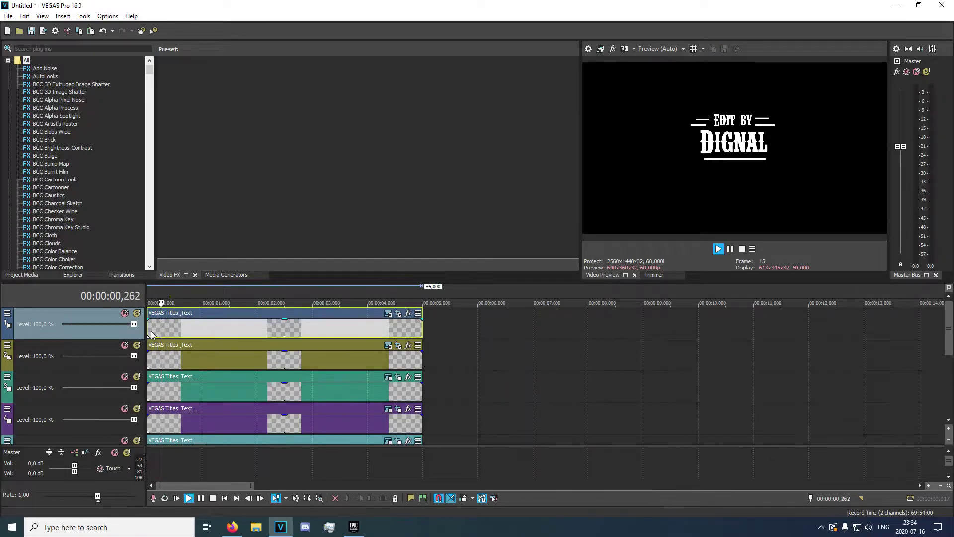
pyautogui.press('space')
pyautogui.press('space')
pyautogui.press('space')
pyautogui.press('space')
pyautogui.press('space')
# - Enable a mask on the "Dignal" text event at time zero and draw a large, diamond-rotated rectangle below and right of the word
pyautogui.scroll(-4, 919, 411)
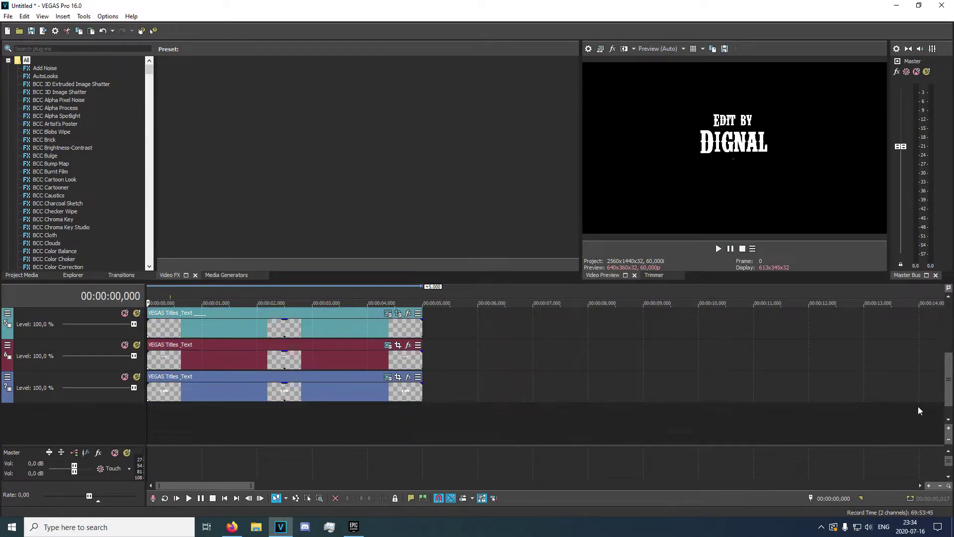
pyautogui.click(174, 390)
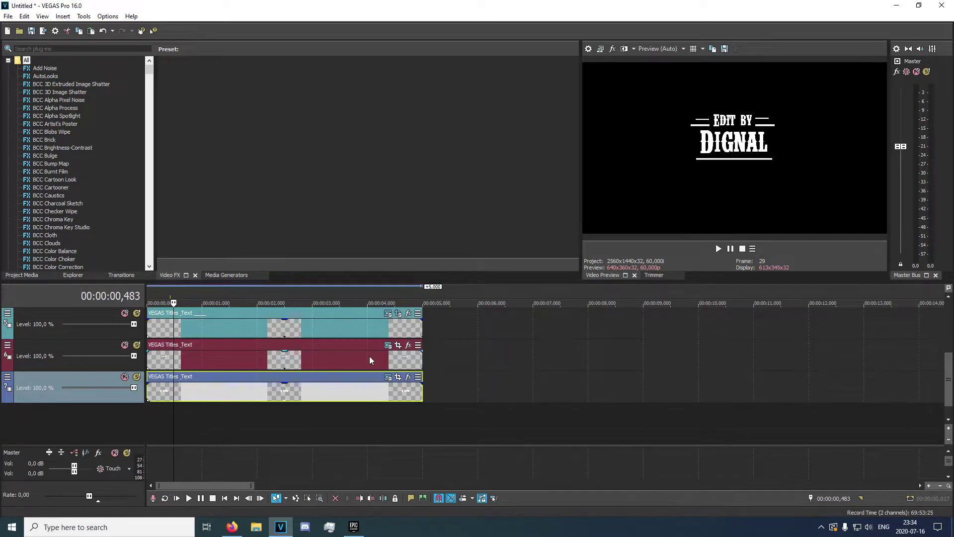
pyautogui.click(398, 377)
pyautogui.click(110, 421)
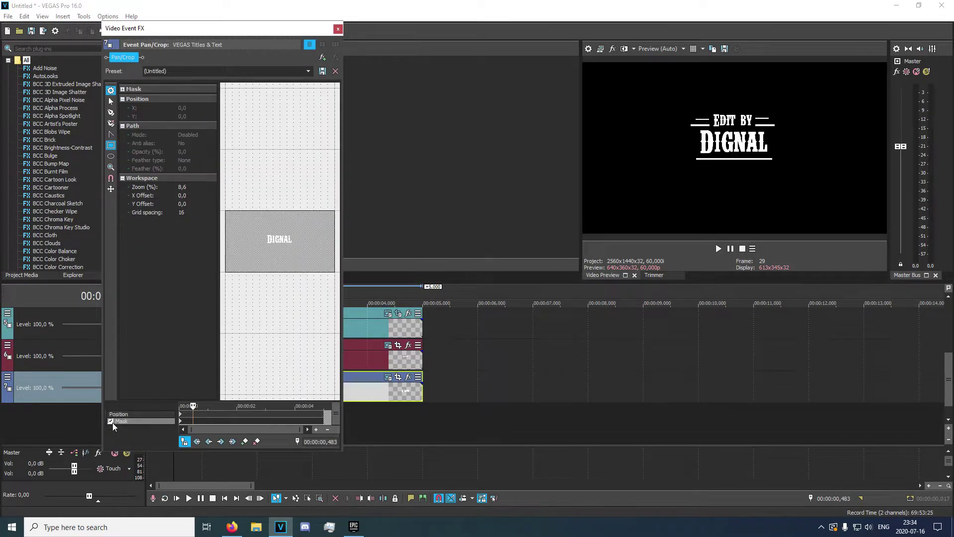
pyautogui.click(183, 421)
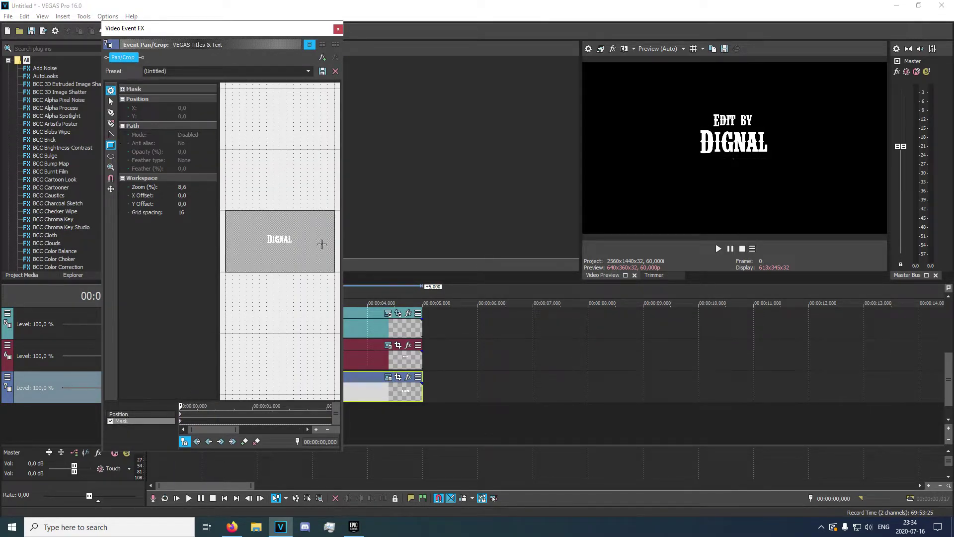
pyautogui.moveTo(299, 241); pyautogui.dragTo(367, 314)
pyautogui.scroll(-5, 309, 300)
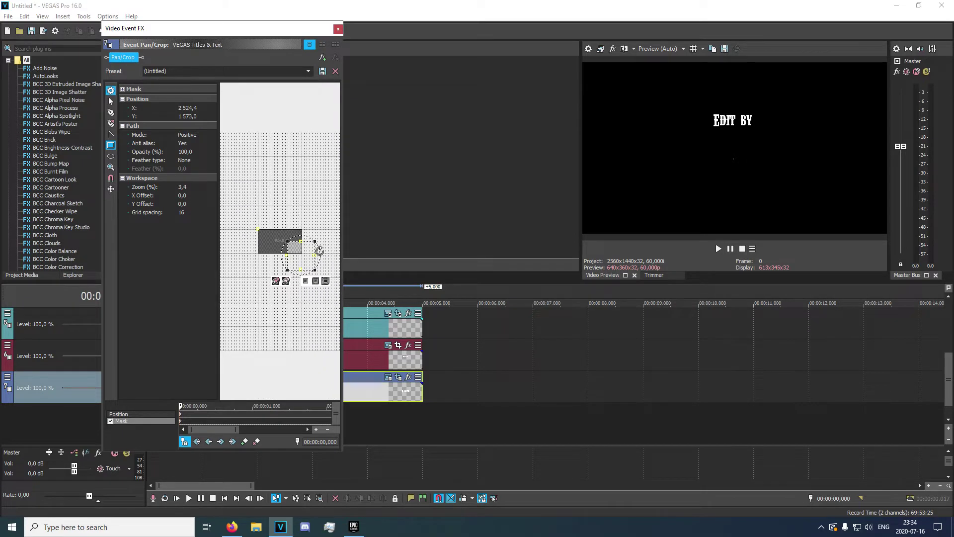
pyautogui.scroll(3, 320, 250)
pyautogui.moveTo(316, 248)
pyautogui.mouseDown()
pyautogui.moveTo(343, 245)
pyautogui.moveTo(302, 253)
pyautogui.mouseUp()
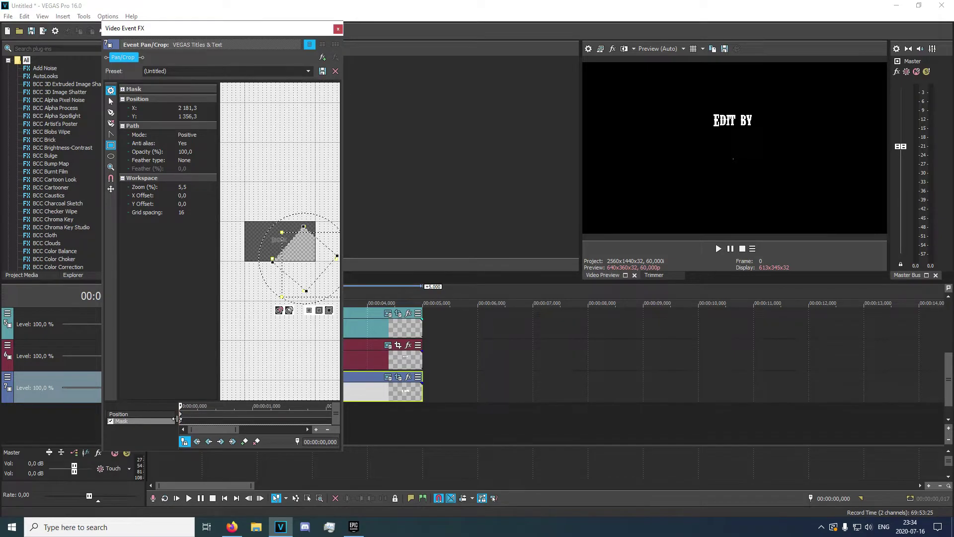
# - Move the "Dignal" mask diagonally over the word at 0.45 seconds, to about X 1224, Y 652
pyautogui.click(199, 413)
pyautogui.click(206, 417)
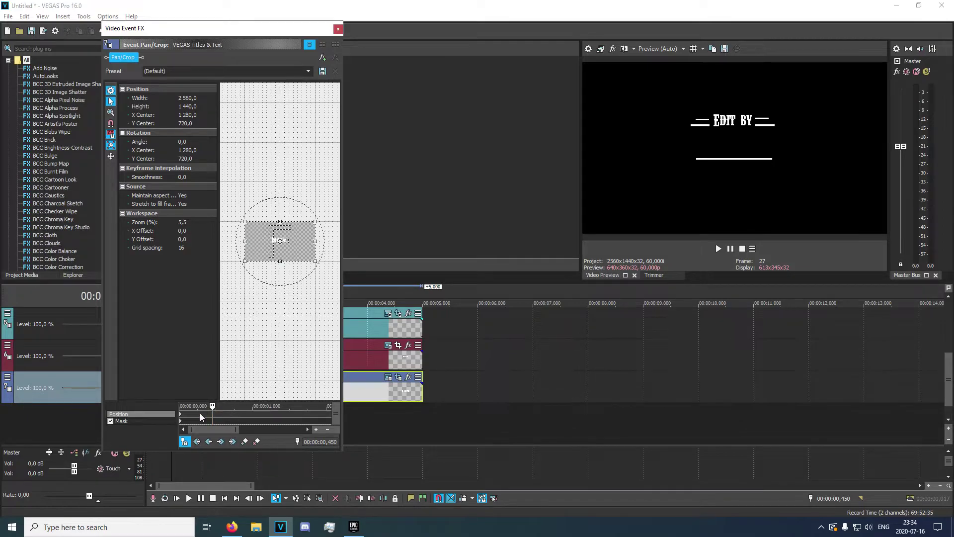
pyautogui.click(181, 421)
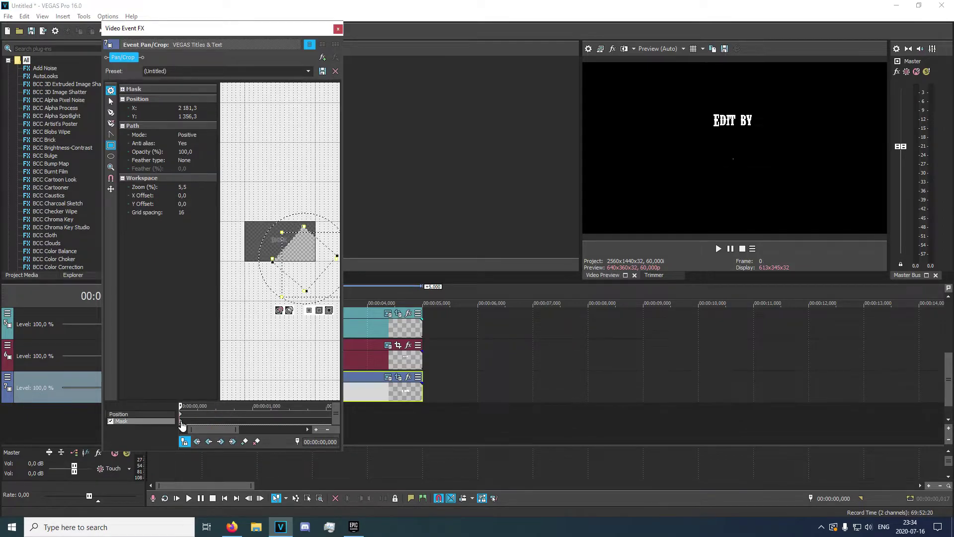
pyautogui.click(212, 421)
pyautogui.moveTo(310, 269); pyautogui.dragTo(283, 255)
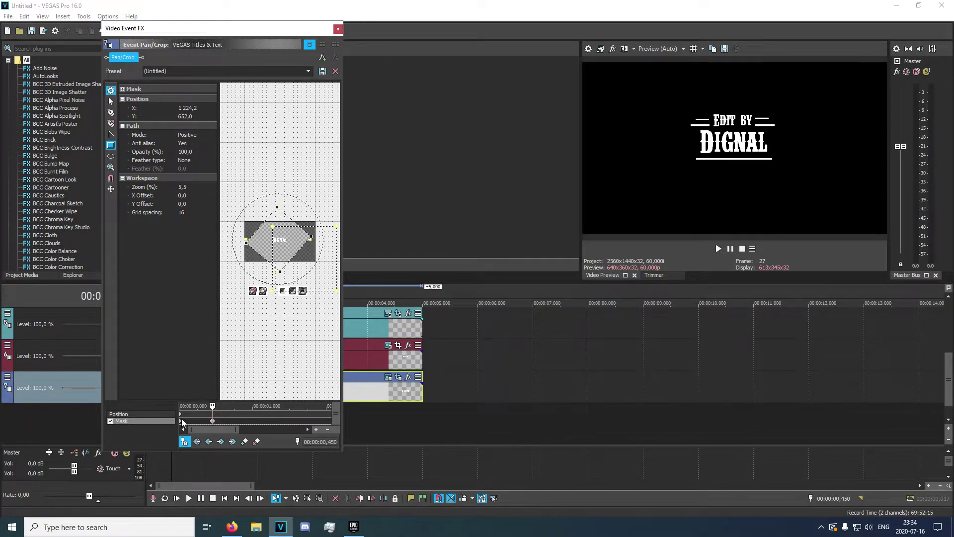
# - Play the title from the start to check the diagonal reveal of the word "Dignal"
pyautogui.click(182, 423)
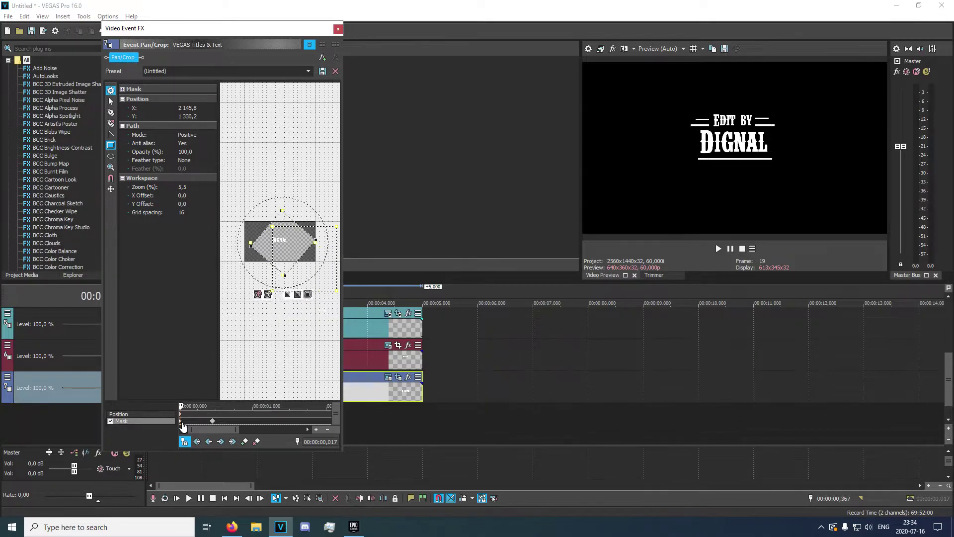
pyautogui.press('space')
pyautogui.scroll(-1, 241, 426)
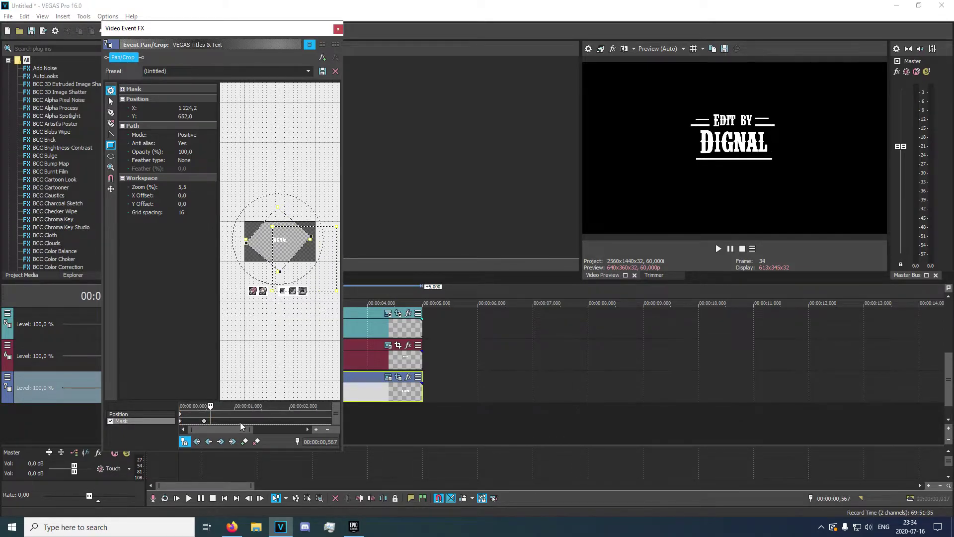
pyautogui.scroll(-1, 241, 427)
pyautogui.click(338, 29)
pyautogui.click(150, 360)
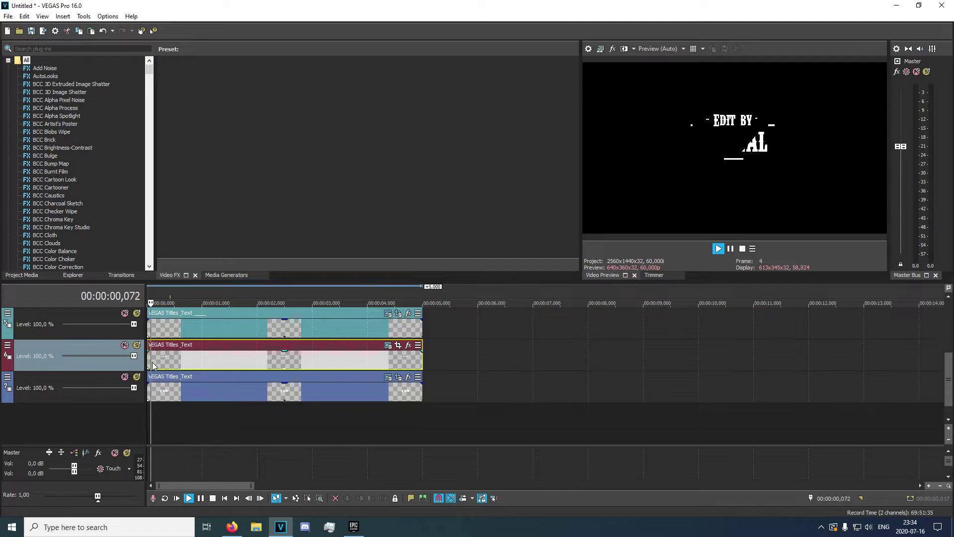
pyautogui.press('space')
pyautogui.press('space')
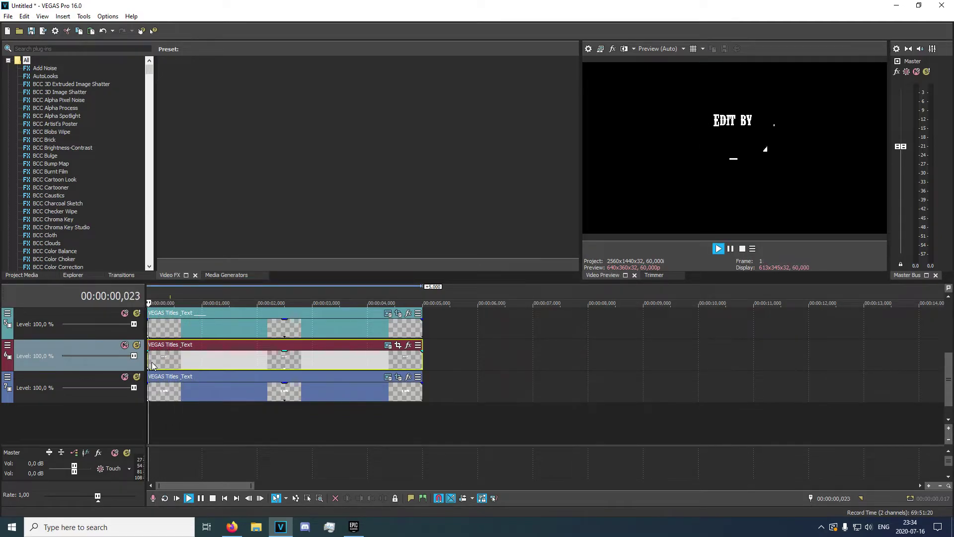
pyautogui.click(231, 336)
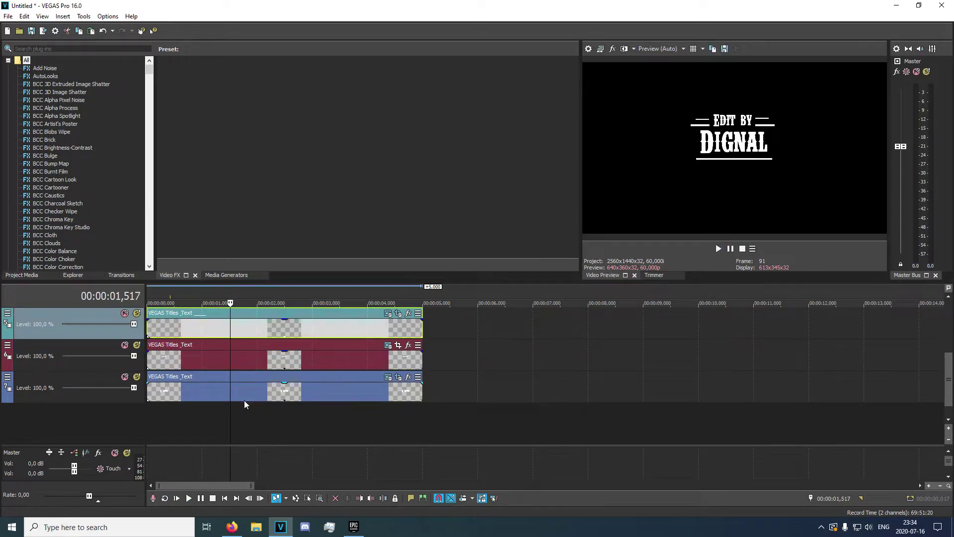
# - Enable a mask on the "Edit by" text event and draw a small rectangular mask just below the words at time zero
pyautogui.click(200, 358)
pyautogui.click(388, 345)
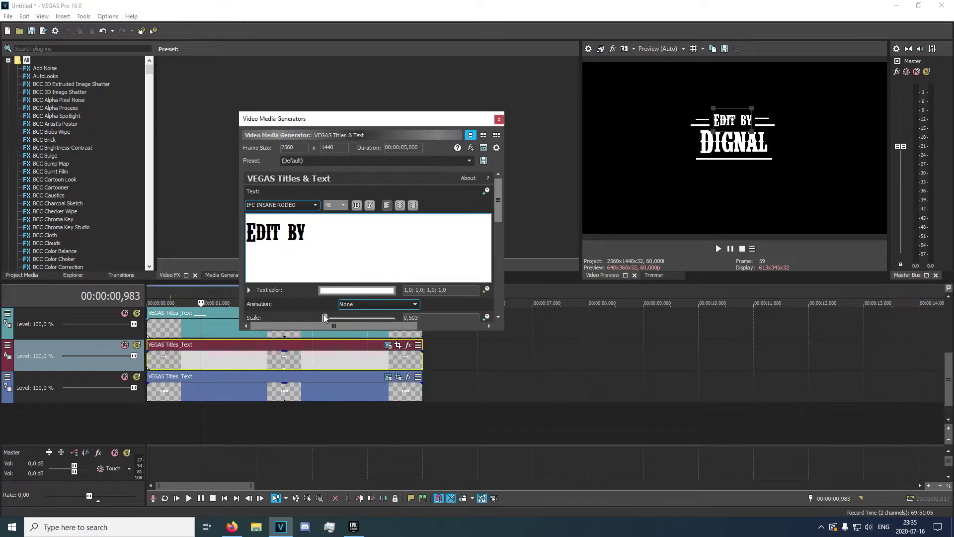
pyautogui.click(499, 120)
pyautogui.click(398, 344)
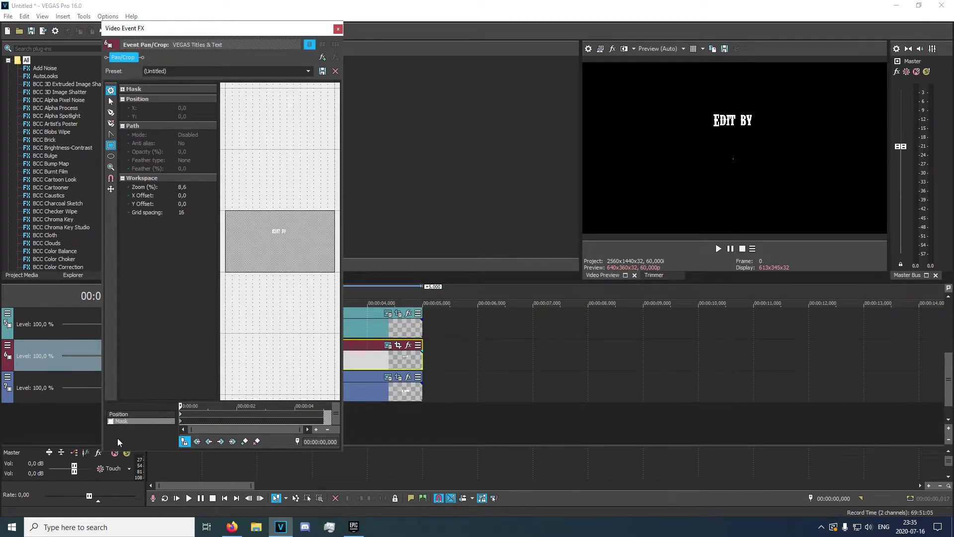
pyautogui.moveTo(266, 234); pyautogui.dragTo(291, 244)
# - Move the "Edit by" mask up over the words at 0.45 seconds, to about X 1286, Y 492
pyautogui.click(205, 422)
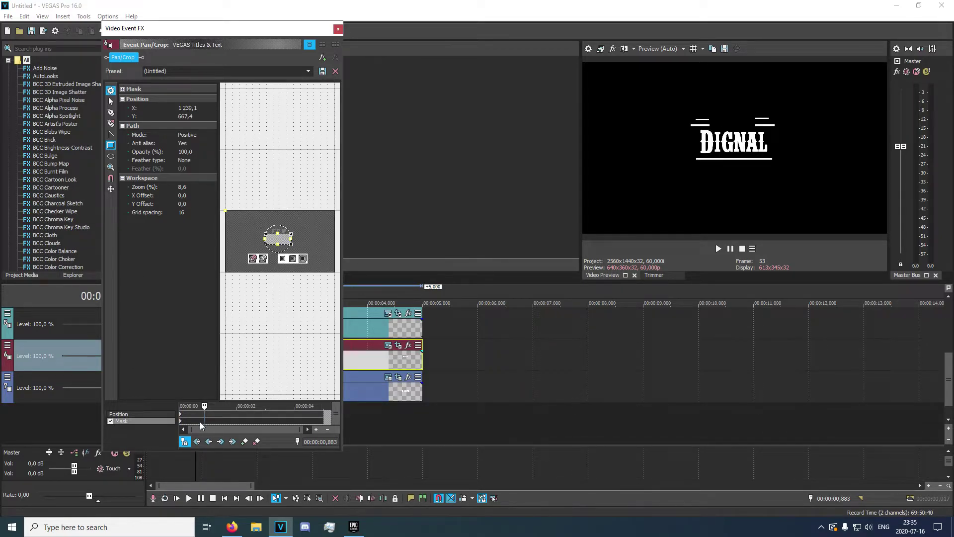
pyautogui.click(200, 422)
pyautogui.click(191, 424)
pyautogui.moveTo(275, 242); pyautogui.dragTo(277, 232)
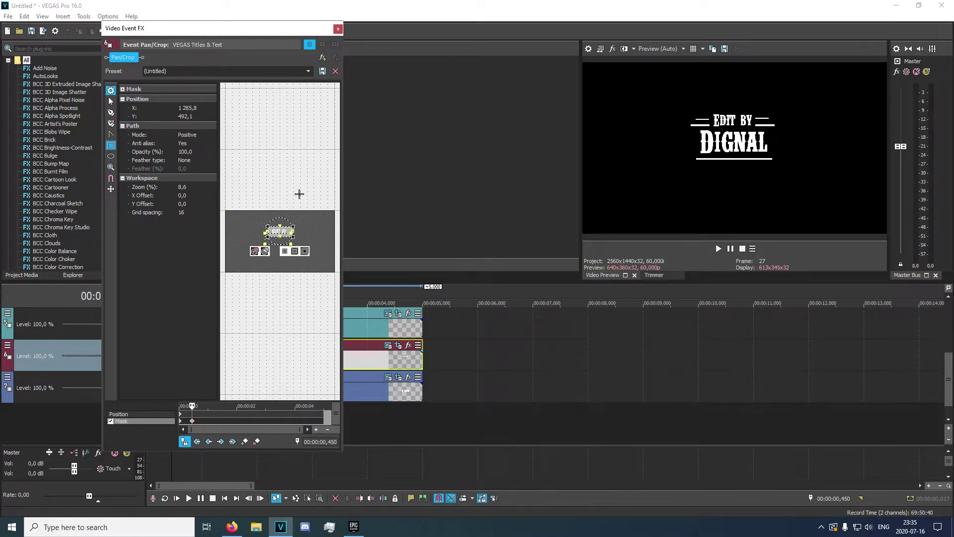
pyautogui.click(339, 28)
# - Play the title repeatedly and scrub its opening frames to check the combined reveal of the lines and both texts
pyautogui.click(153, 330)
pyautogui.press('space')
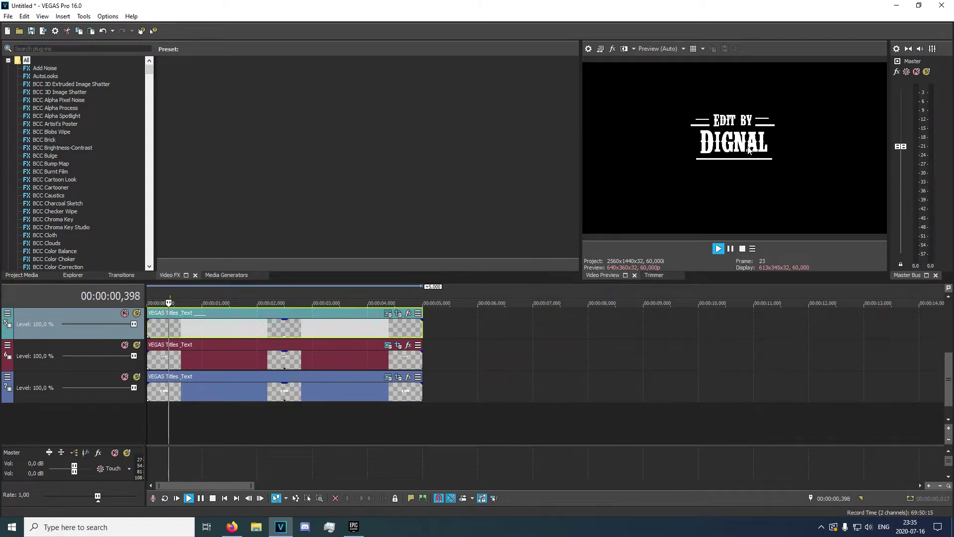
pyautogui.press('space')
pyautogui.press('space')
pyautogui.press('space')
pyautogui.press('space')
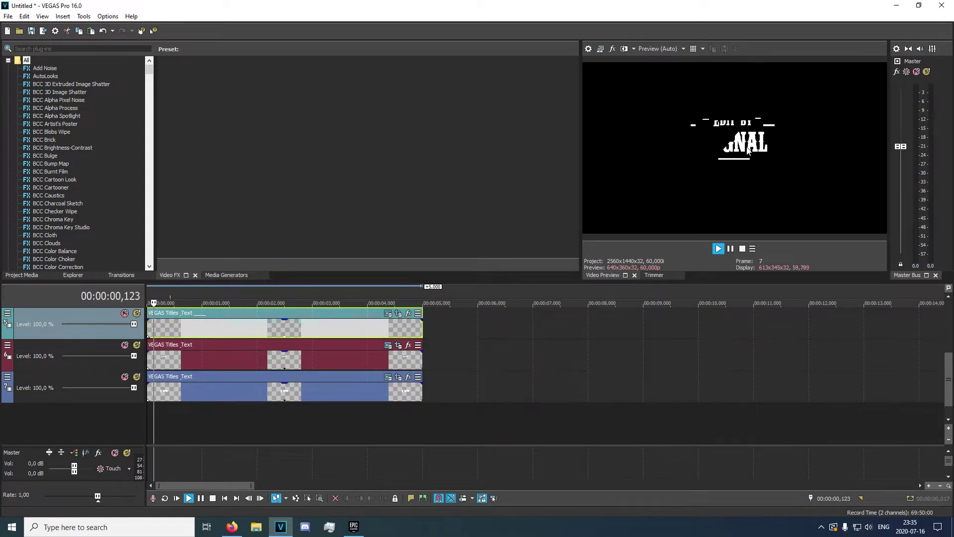
pyautogui.press('space')
pyautogui.press('space')
pyautogui.press('space')
pyautogui.press('space')
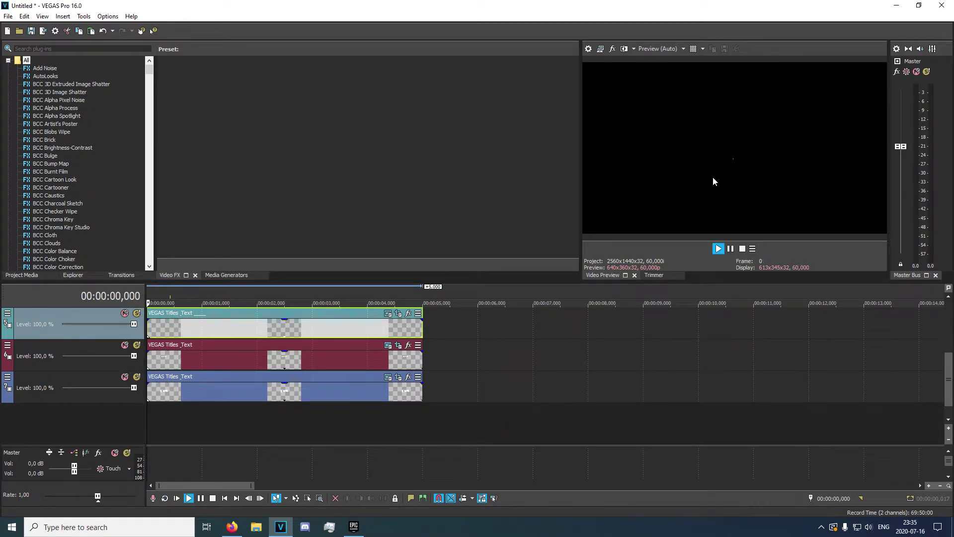
pyautogui.press('space')
pyautogui.press('space')
pyautogui.press('space')
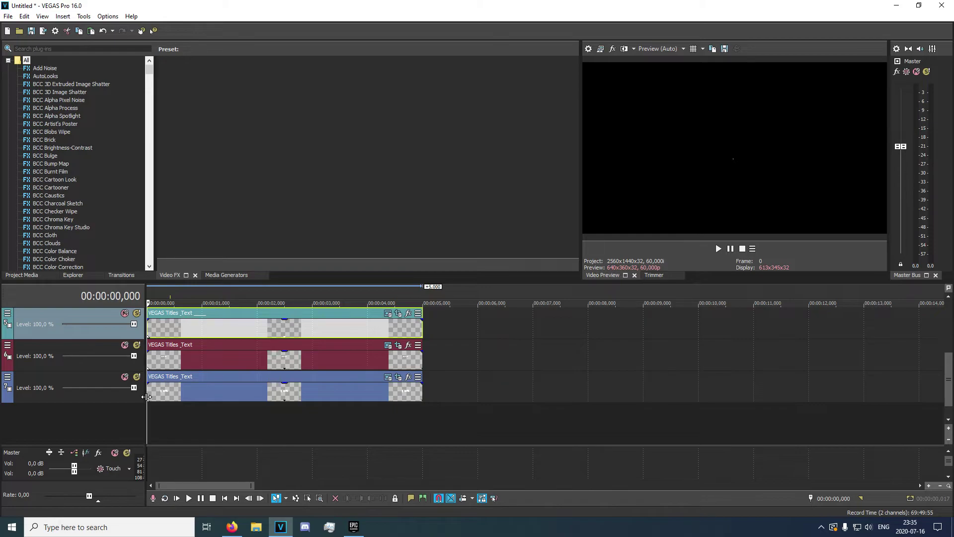
pyautogui.click(166, 410)
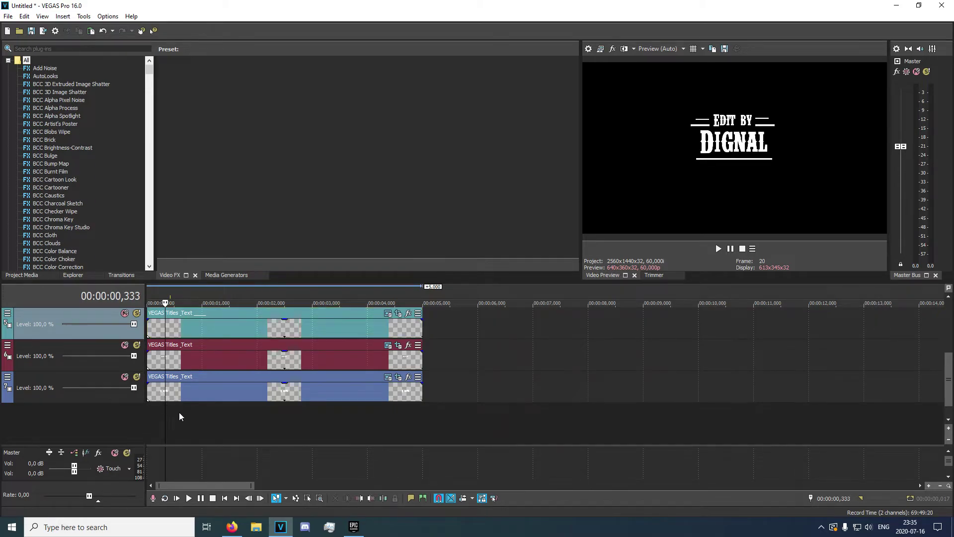
pyautogui.click(195, 413)
pyautogui.click(170, 410)
pyautogui.click(158, 408)
pyautogui.click(151, 408)
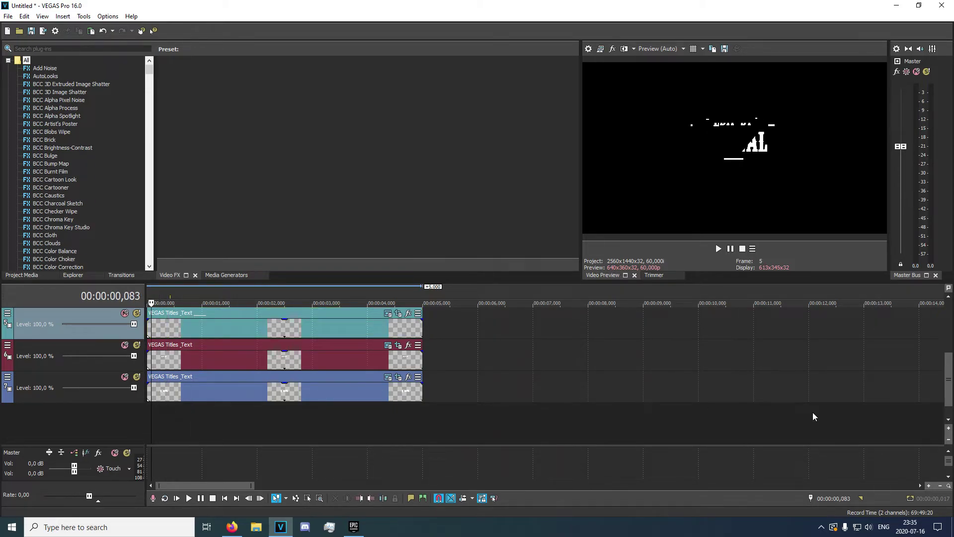
# - Step through the title's opening half second to locate where the reveal animation completes, leaving the playhead at 0.333 seconds
pyautogui.moveTo(944, 387); pyautogui.dragTo(926, 316)
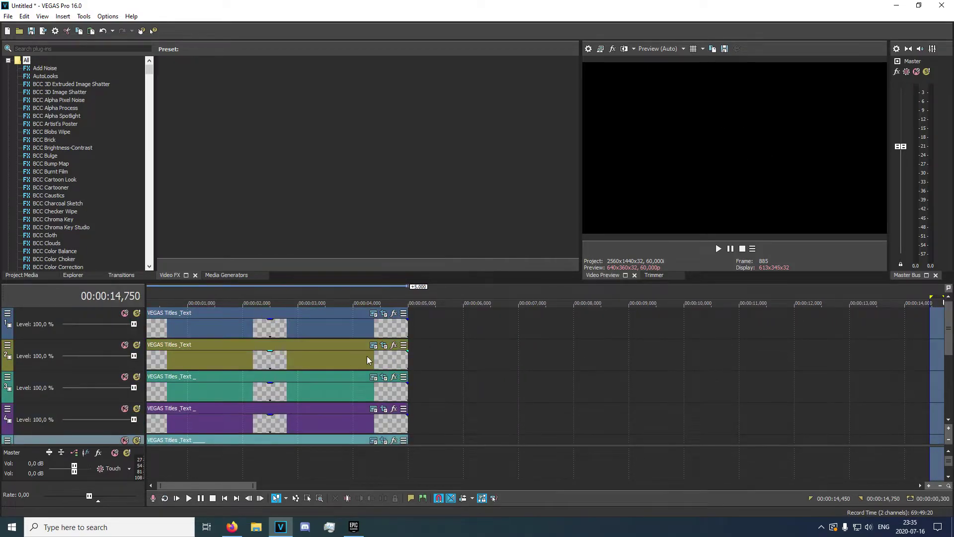
pyautogui.click(162, 330)
pyautogui.moveTo(160, 332); pyautogui.dragTo(157, 333)
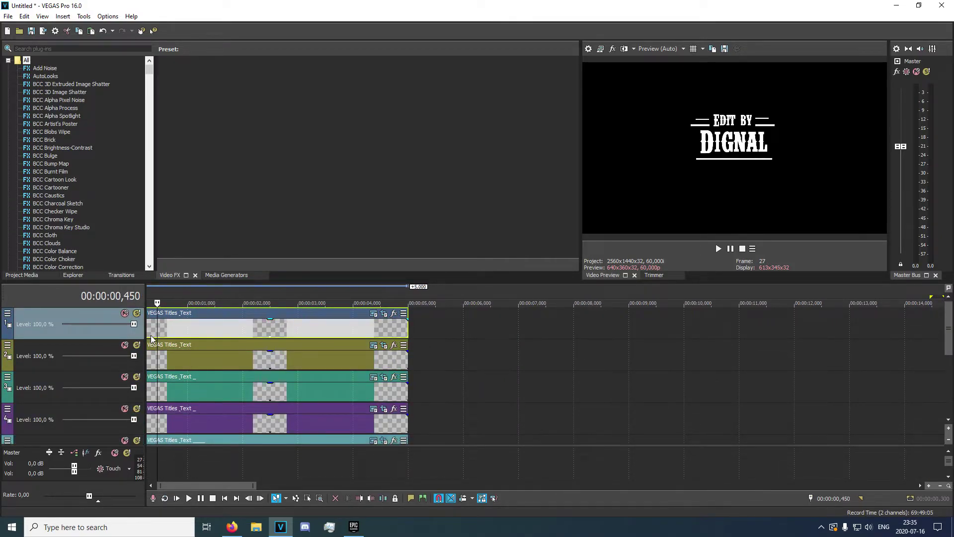
pyautogui.scroll(-2, 155, 335)
pyautogui.click(154, 330)
pyautogui.click(155, 331)
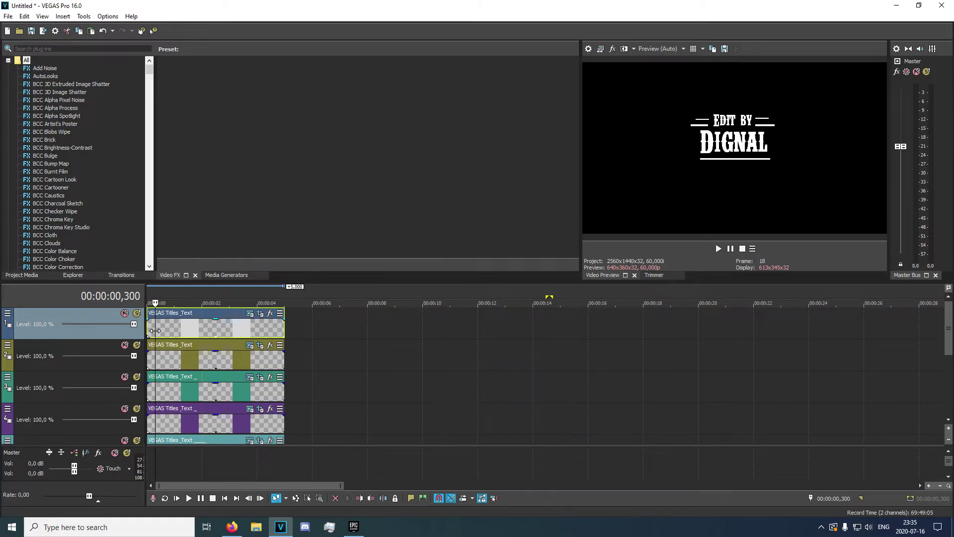
pyautogui.press('Left')
pyautogui.press('Left')
pyautogui.press('Right')
pyautogui.click(148, 331)
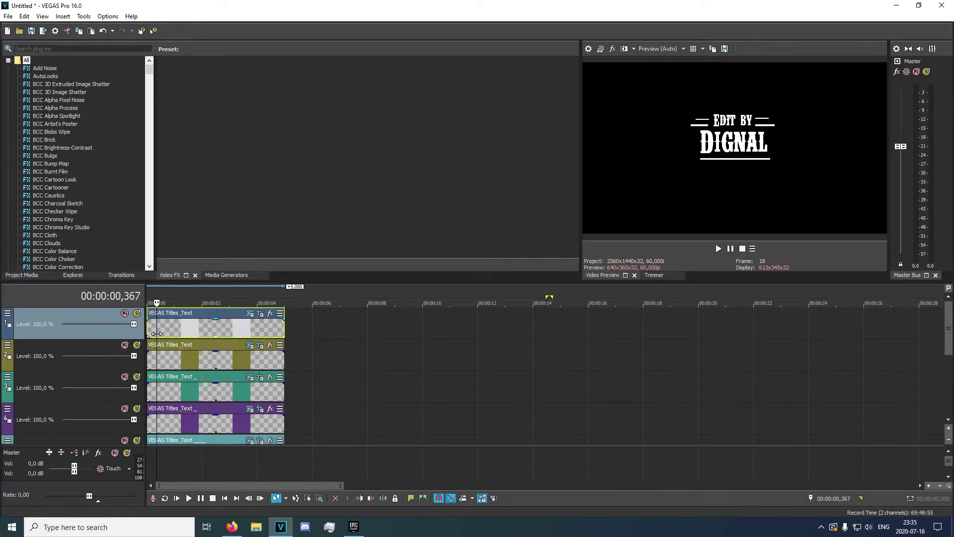
pyautogui.moveTo(156, 334); pyautogui.dragTo(160, 333)
pyautogui.press('Left')
pyautogui.press('Left')
pyautogui.press('Left')
pyautogui.press('Left')
pyautogui.press('Left')
pyautogui.press('Left')
pyautogui.press('Left')
pyautogui.press('Left')
pyautogui.press('Left')
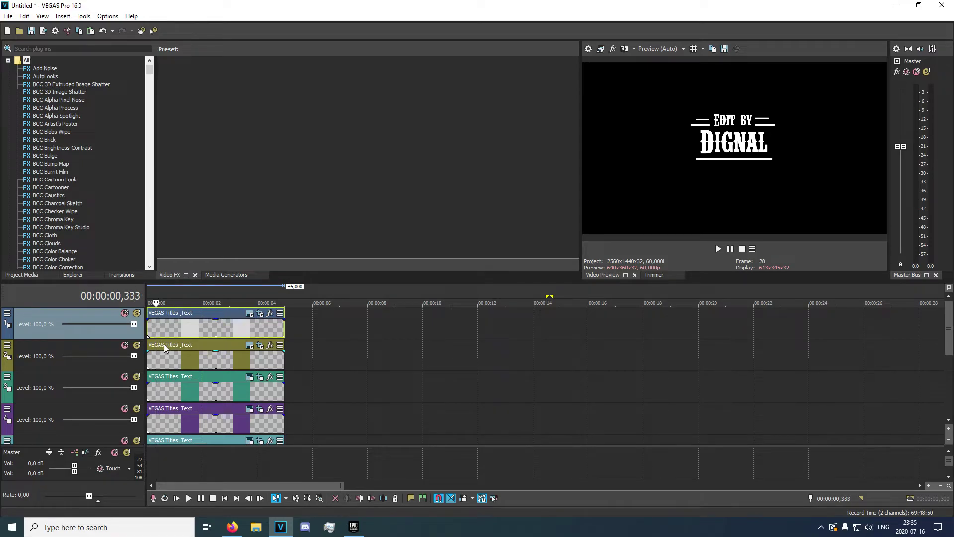
pyautogui.press('Left')
pyautogui.press('Left')
pyautogui.press('Right')
pyautogui.press('Right')
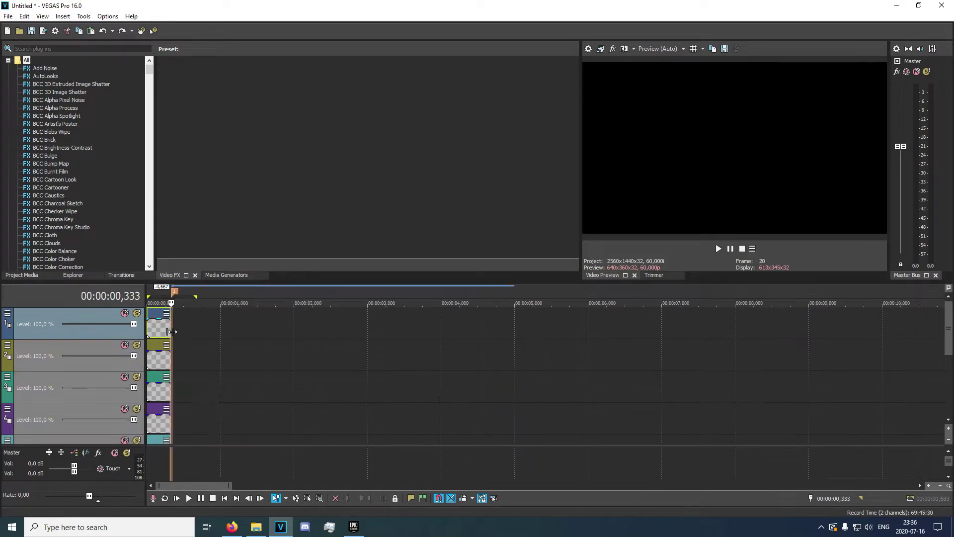
# - Extend the shortened text events on tracks 1 to 6 so they end at about 1.48 seconds
pyautogui.moveTo(171, 335); pyautogui.dragTo(247, 336)
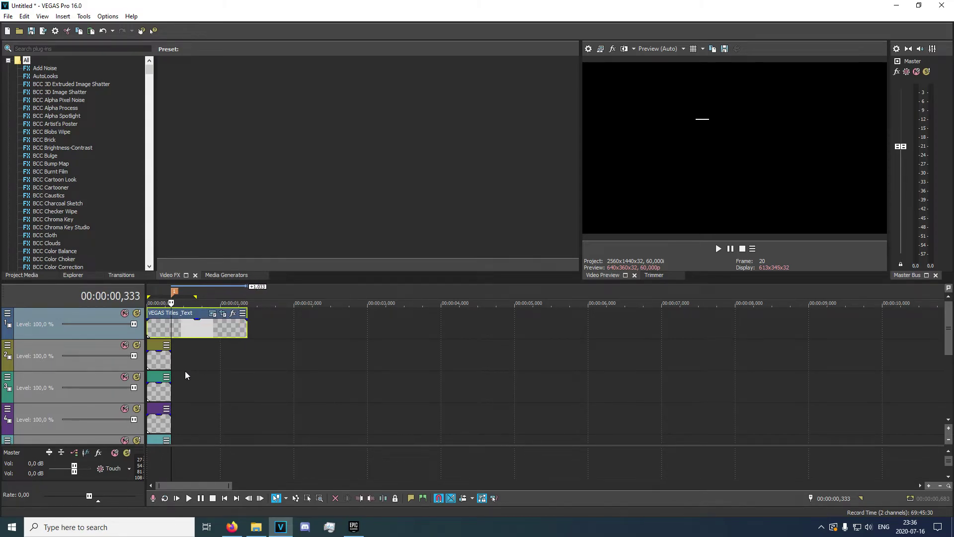
pyautogui.moveTo(171, 360); pyautogui.dragTo(253, 335)
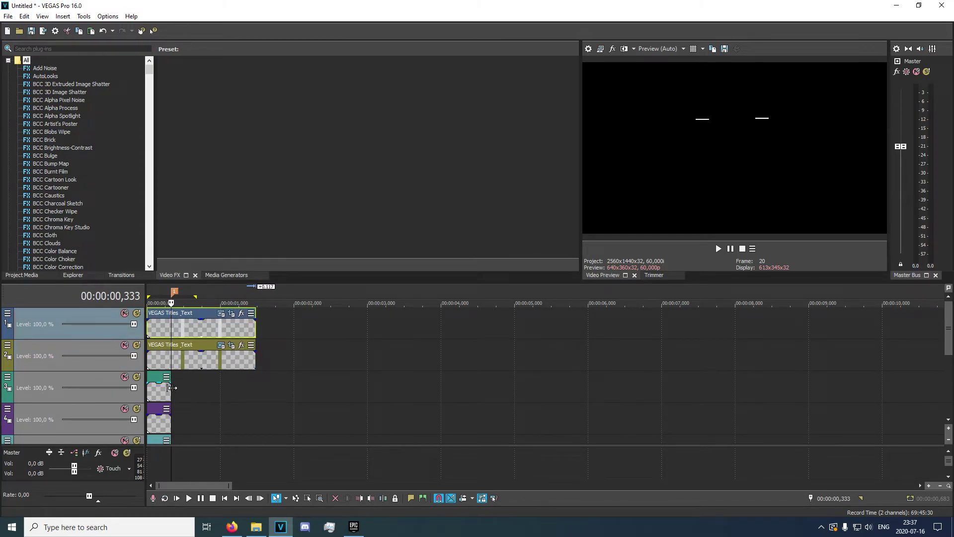
pyautogui.moveTo(171, 387); pyautogui.dragTo(256, 387)
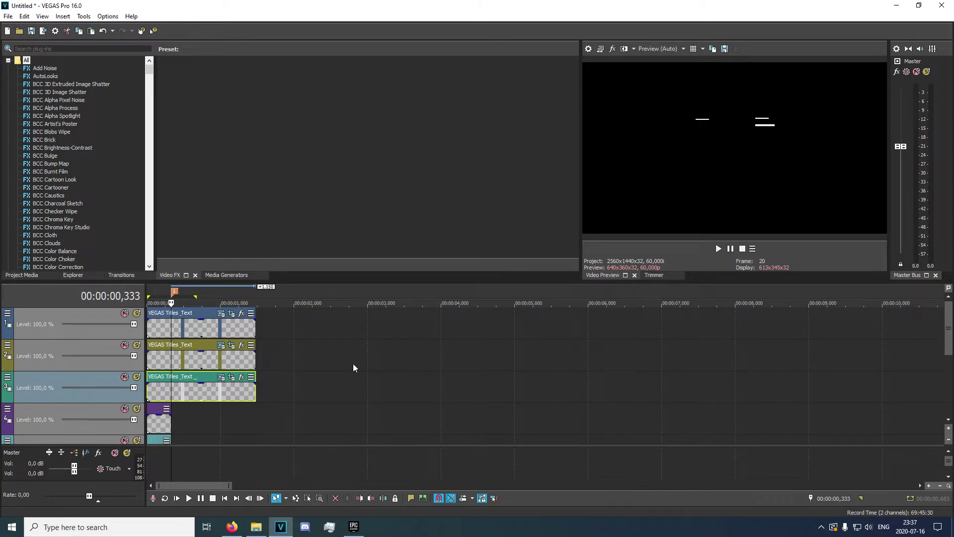
pyautogui.moveTo(172, 428); pyautogui.dragTo(255, 426)
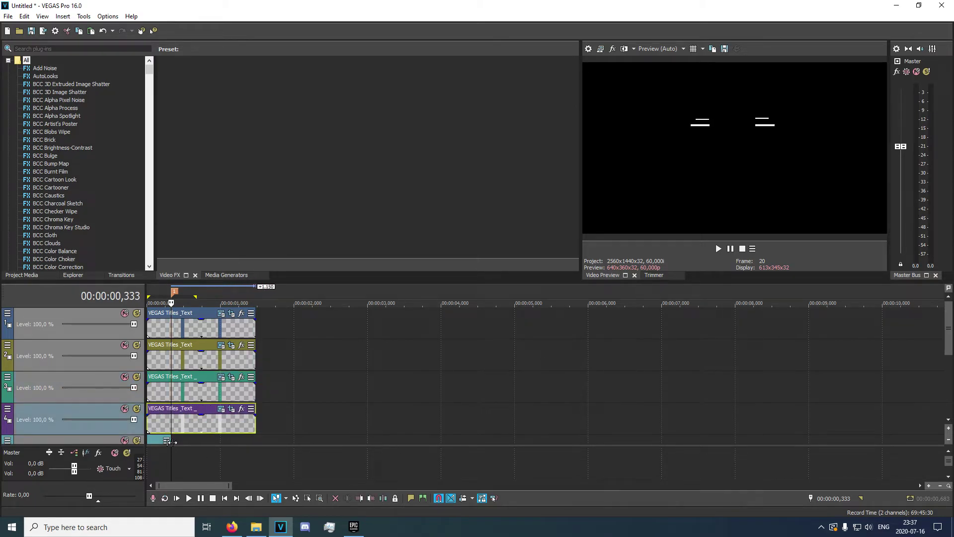
pyautogui.moveTo(171, 441); pyautogui.dragTo(256, 442)
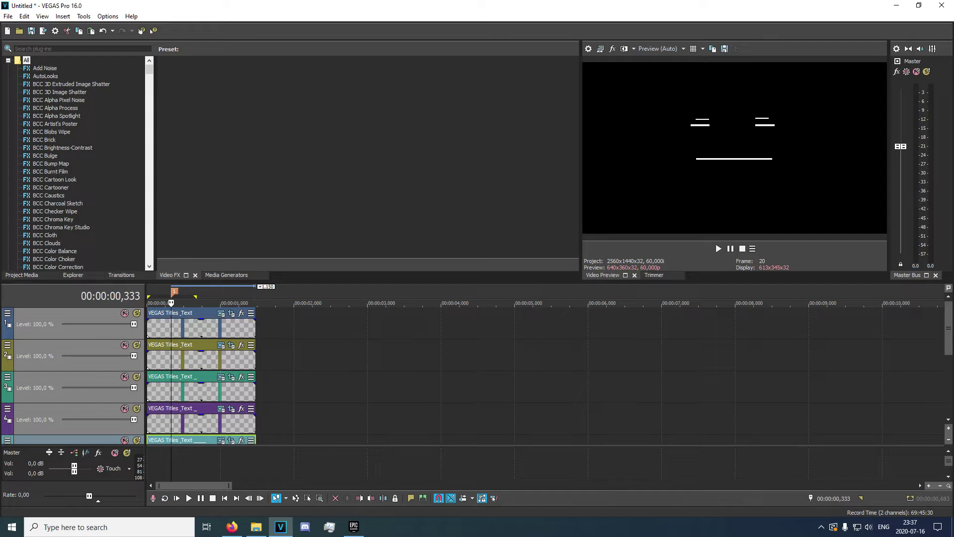
pyautogui.scroll(-3, 547, 372)
pyautogui.moveTo(171, 358); pyautogui.dragTo(256, 358)
# - Lengthen the text events on all seven tracks so they end together at 1.75 seconds
pyautogui.moveTo(171, 393); pyautogui.dragTo(276, 393)
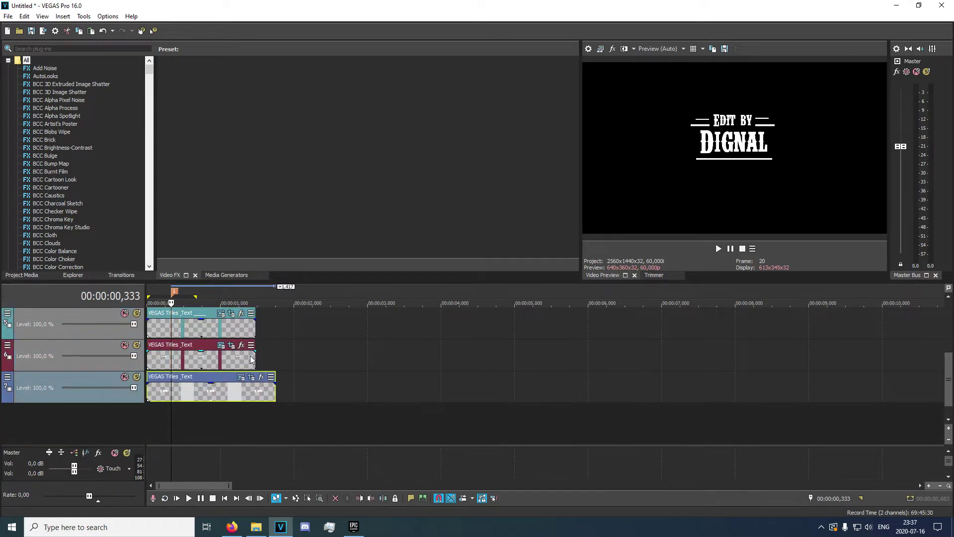
pyautogui.moveTo(256, 356); pyautogui.dragTo(277, 326)
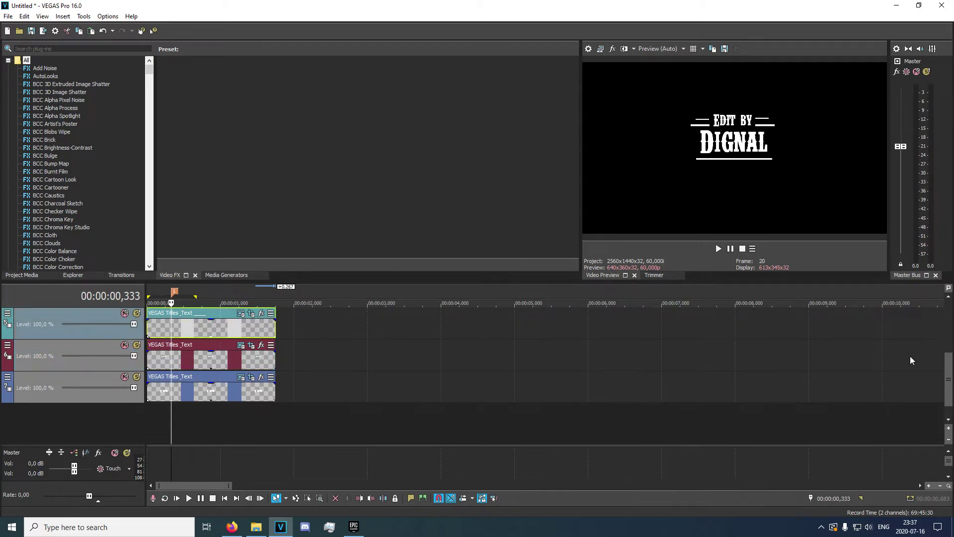
pyautogui.scroll(3, 909, 361)
pyautogui.moveTo(254, 424); pyautogui.dragTo(274, 392)
pyautogui.click(257, 359)
pyautogui.moveTo(258, 359); pyautogui.dragTo(275, 359)
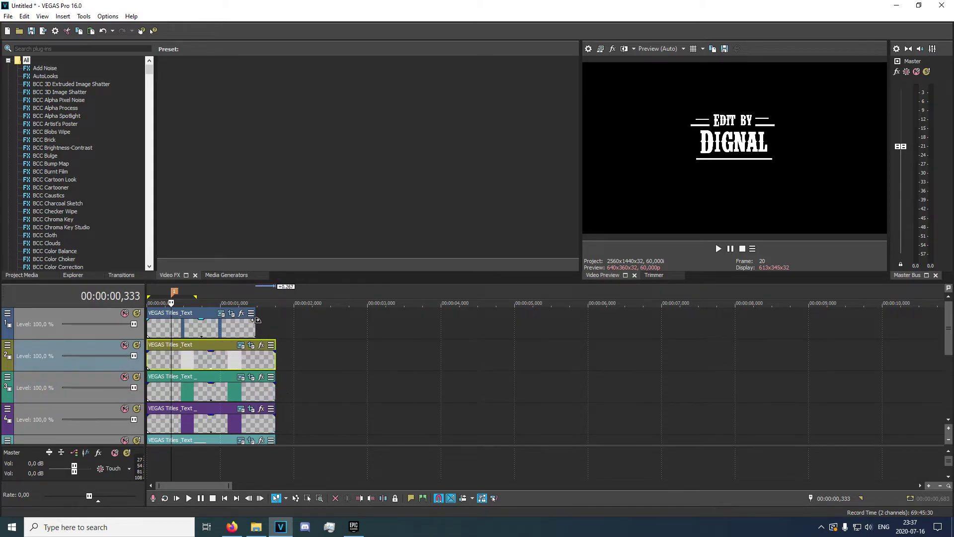
pyautogui.click(255, 326)
pyautogui.moveTo(255, 325); pyautogui.dragTo(275, 325)
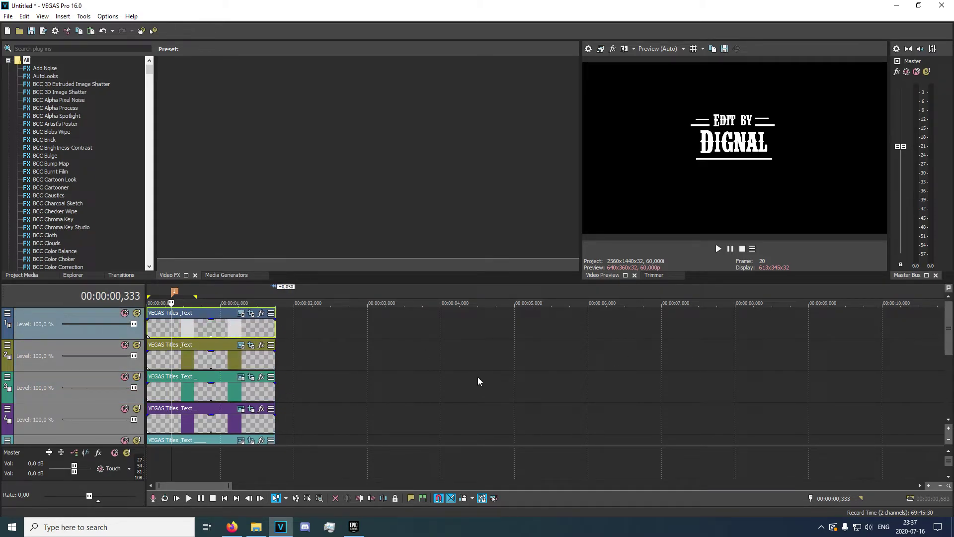
# - Select the range from 0 to 1.75 seconds and render it as Untitled.mp4 with the MAGIX AVC/AAC MP4 Internet HD 1080p 59.94 fps template
pyautogui.moveTo(292, 399); pyautogui.dragTo(101, 399)
pyautogui.moveTo(291, 297); pyautogui.dragTo(275, 296)
pyautogui.click(8, 16)
pyautogui.click(33, 89)
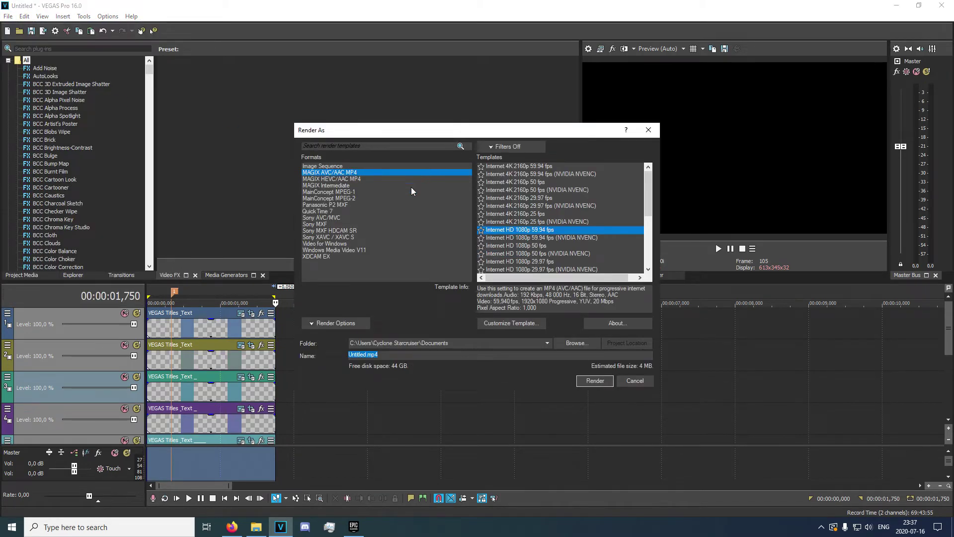
pyautogui.click(595, 380)
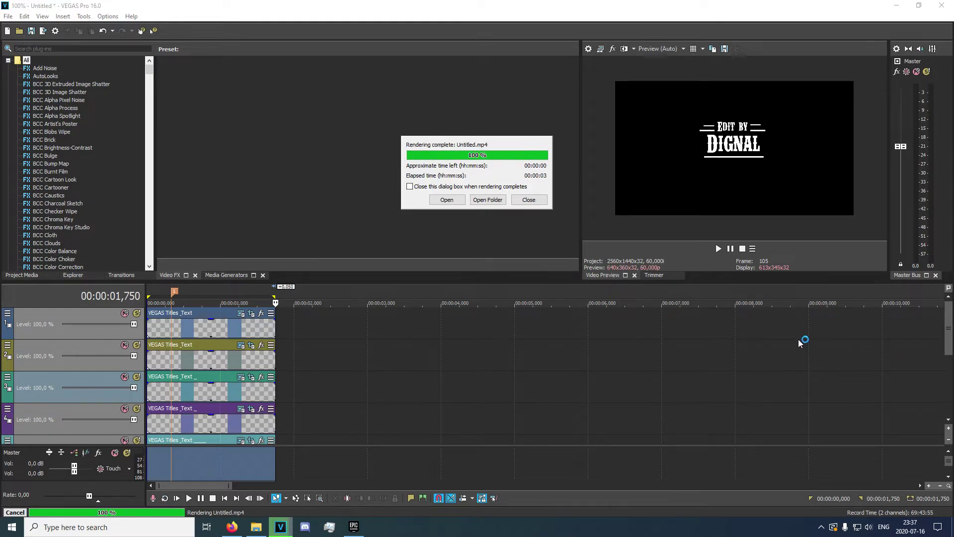
pyautogui.click(528, 200)
# - Delete all the title's text events and place the rendered Untitled.mp4 at the start of the timeline on track 1
pyautogui.moveTo(321, 356); pyautogui.dragTo(82, 399)
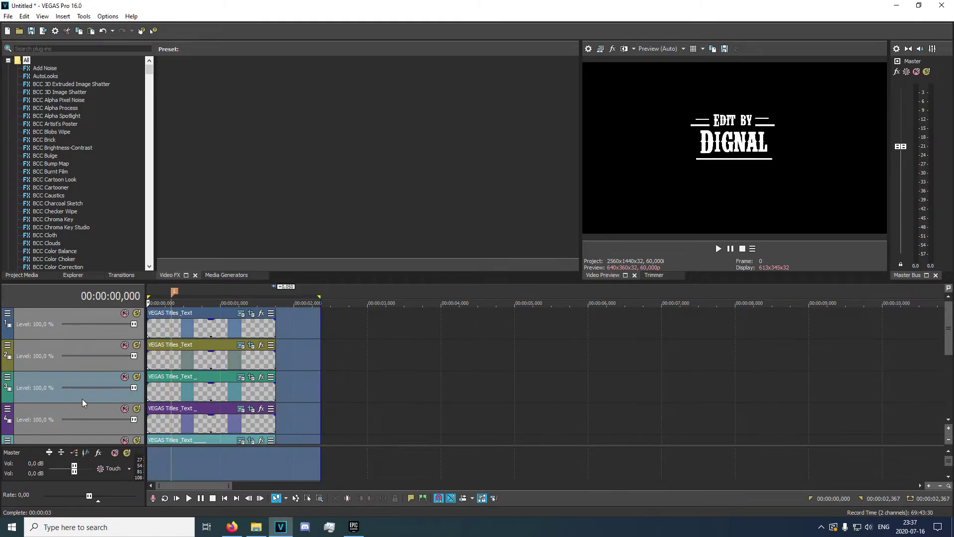
pyautogui.press('Delete')
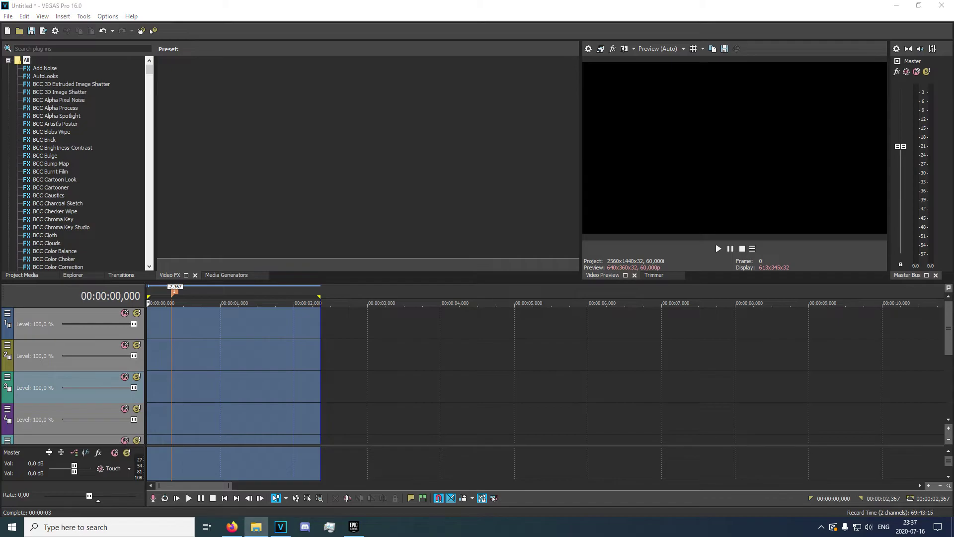
pyautogui.moveTo(953, 368); pyautogui.dragTo(152, 334)
pyautogui.click(560, 206)
pyautogui.click(557, 207)
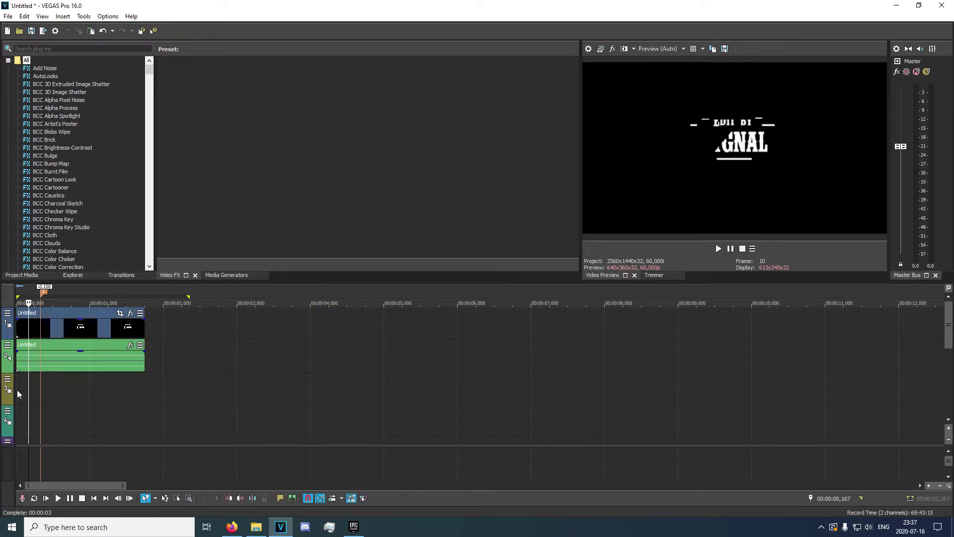
# - Play the rendered title clip from the start and pause it at 0.867 seconds
pyautogui.click(148, 385)
pyautogui.press('space')
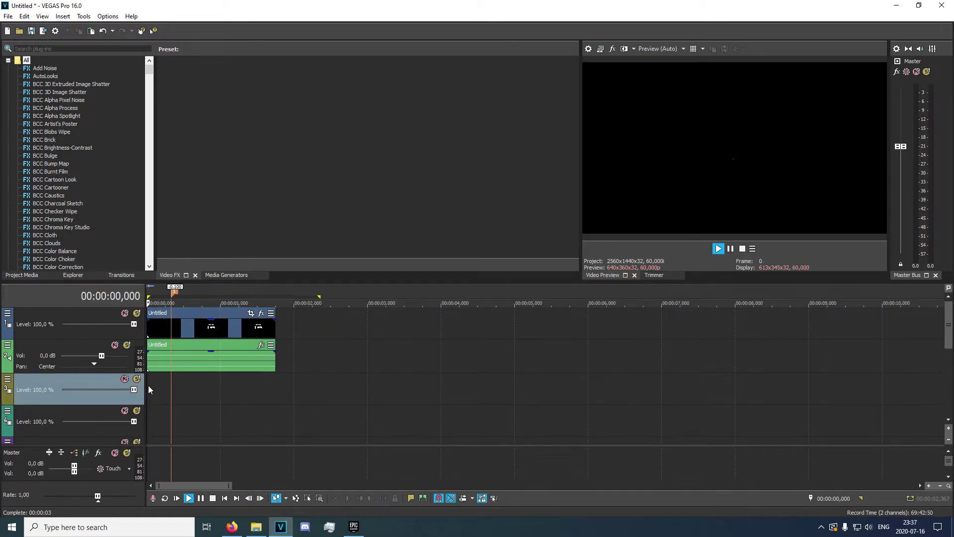
pyautogui.press('space')
pyautogui.press('space')
pyautogui.click(201, 498)
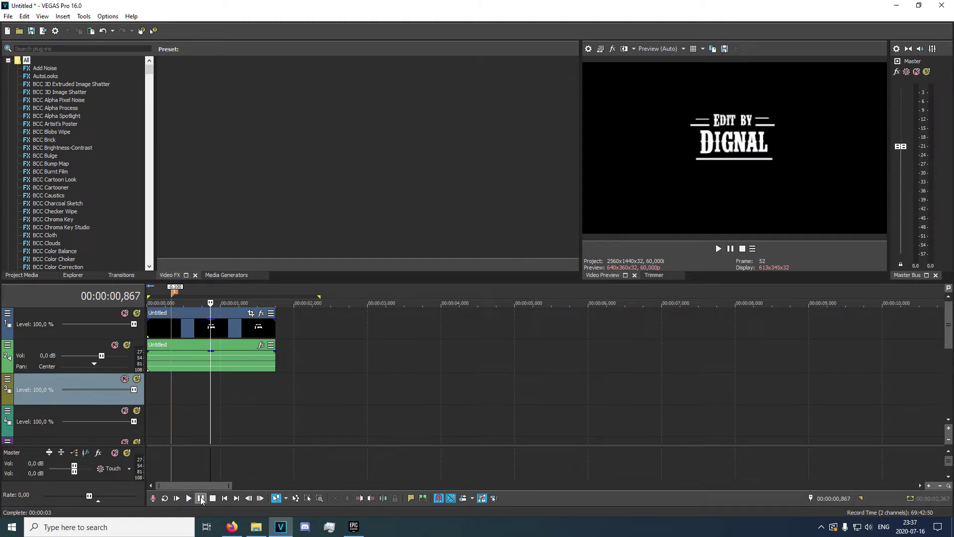
# - Open Event Pan/Crop for the rendered clip and enable its mask with a mask keyframe at 0.867 seconds
pyautogui.click(251, 313)
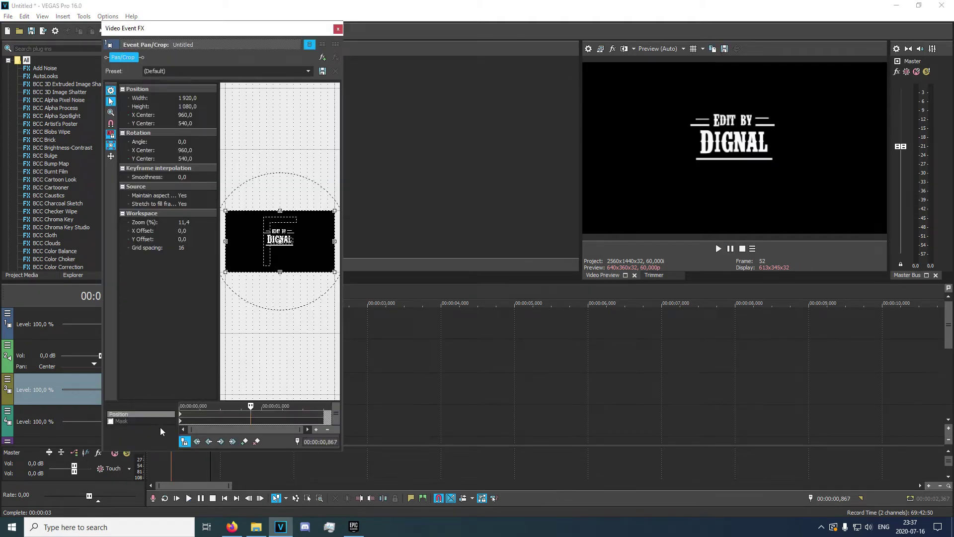
pyautogui.click(252, 423)
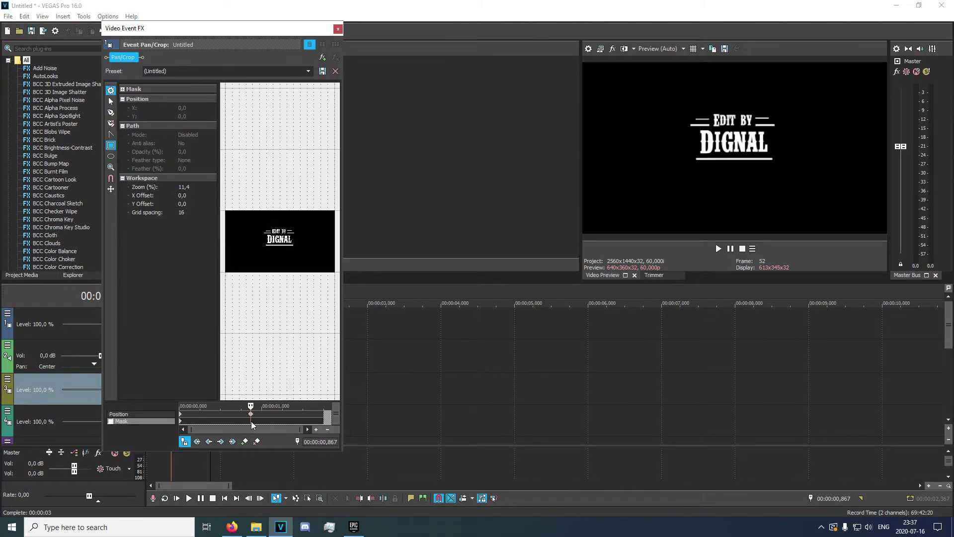
pyautogui.click(244, 442)
pyautogui.click(250, 414)
pyautogui.click(252, 424)
pyautogui.scroll(3, 256, 425)
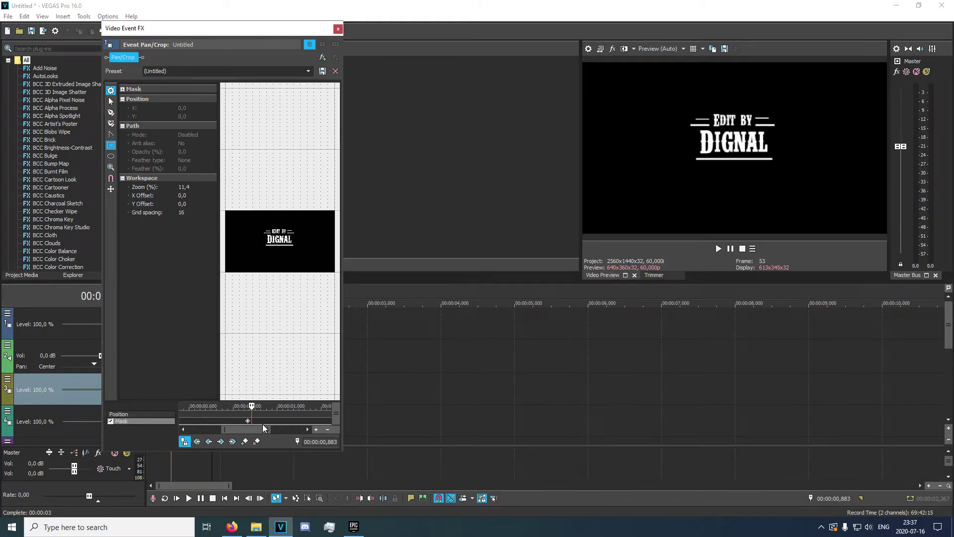
pyautogui.click(248, 422)
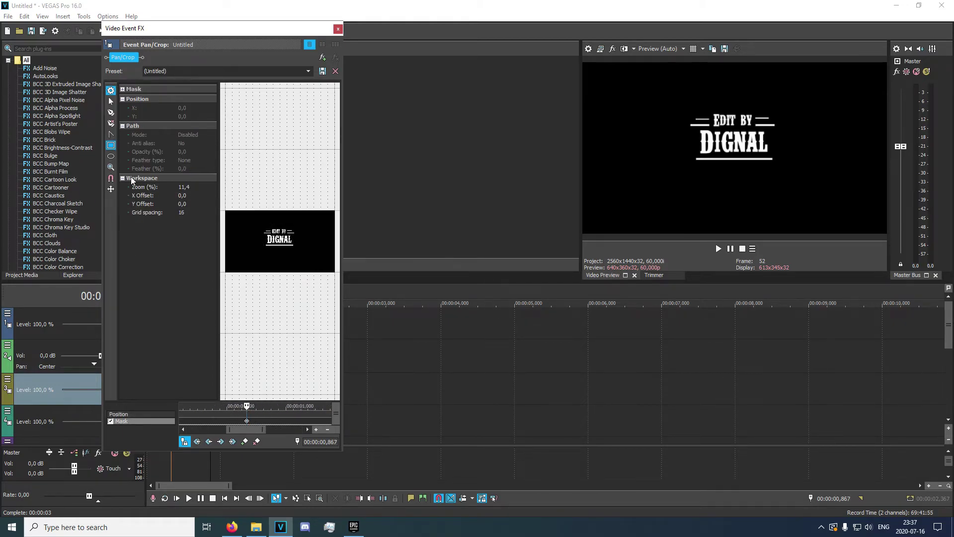
# - Draw a large rectangular mask at 0.867 seconds, rotated about 45 degrees, and move it over the title to about X 556, Y 37
pyautogui.moveTo(297, 248)
pyautogui.mouseDown()
pyautogui.moveTo(348, 299)
pyautogui.moveTo(360, 332)
pyautogui.mouseUp()
pyautogui.scroll(-2, 297, 287)
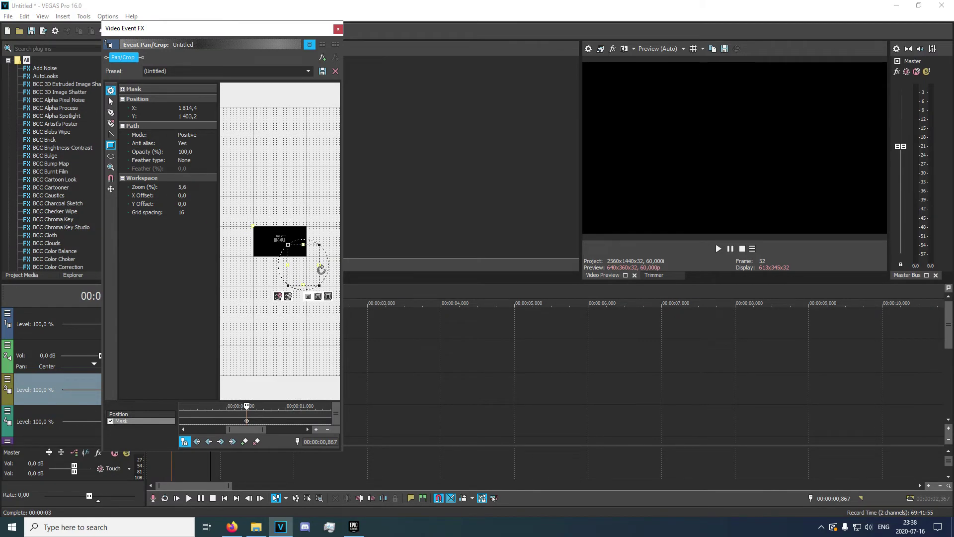
pyautogui.moveTo(320, 265); pyautogui.dragTo(298, 252)
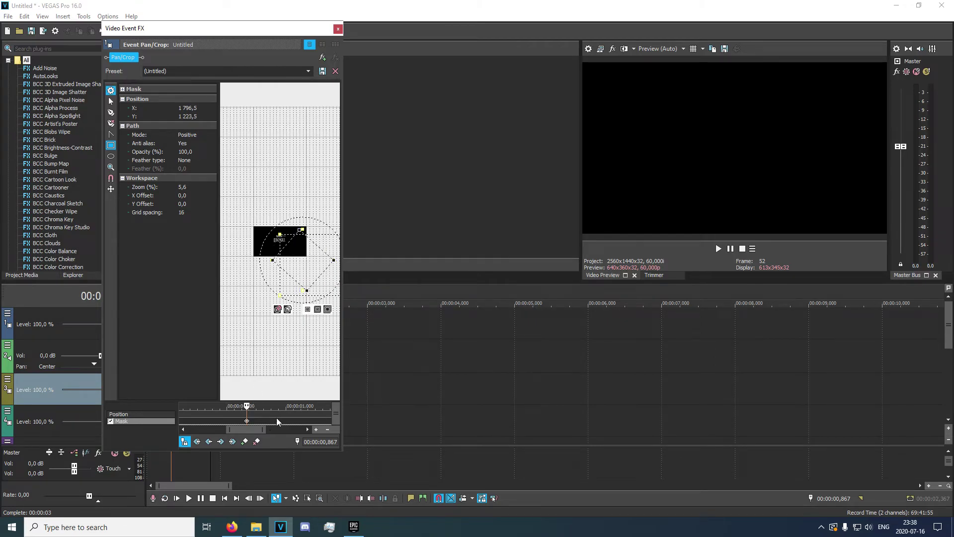
pyautogui.moveTo(316, 261); pyautogui.dragTo(264, 227)
pyautogui.click(246, 421)
pyautogui.moveTo(300, 288); pyautogui.dragTo(269, 256)
# - Move the mask diagonally up and left at 1.033 seconds to about X 161, Y -214, and play the disappearance
pyautogui.click(295, 422)
pyautogui.moveTo(270, 217); pyautogui.dragTo(259, 209)
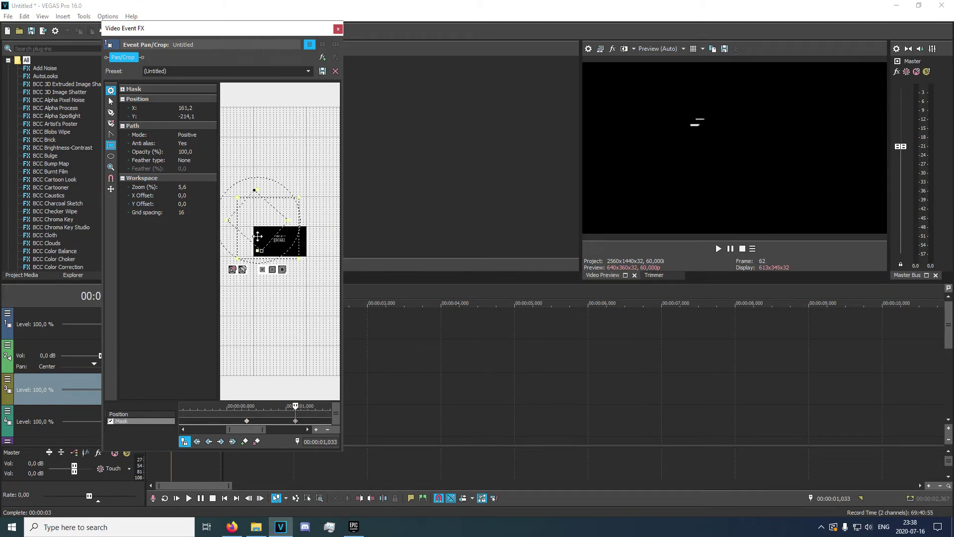
pyautogui.scroll(-5, 226, 419)
pyautogui.click(216, 423)
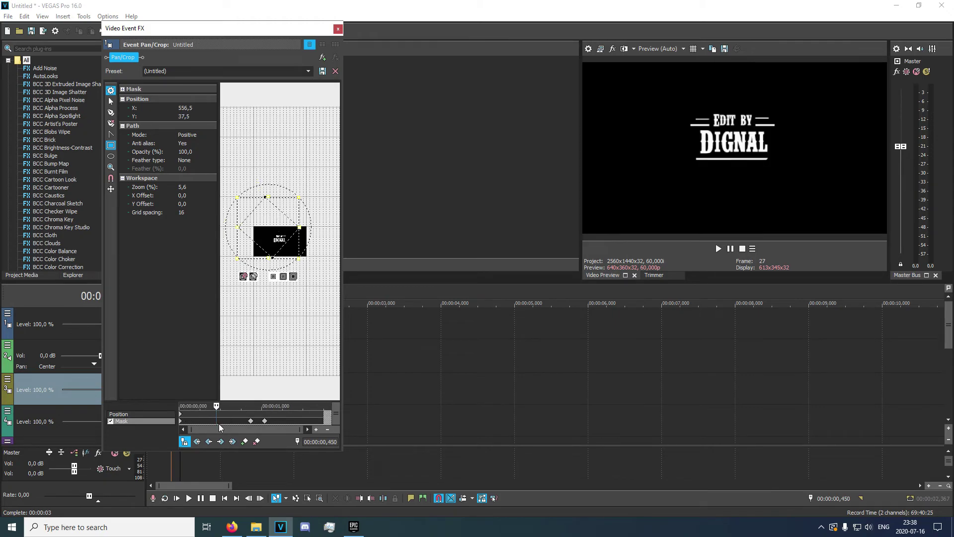
pyautogui.press('space')
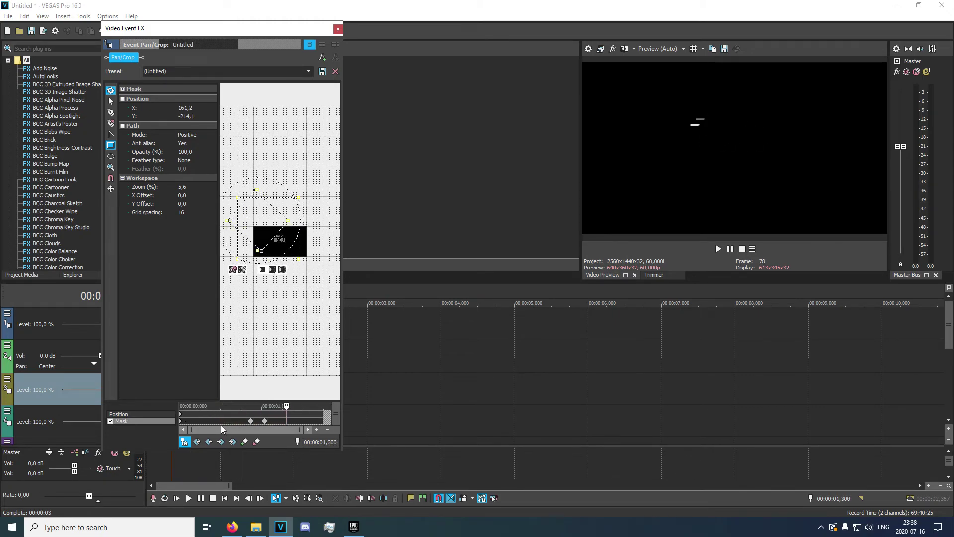
# - Raise the mask further at 1.033 seconds until it clears the whole title, and close the Pan/Crop window
pyautogui.click(265, 422)
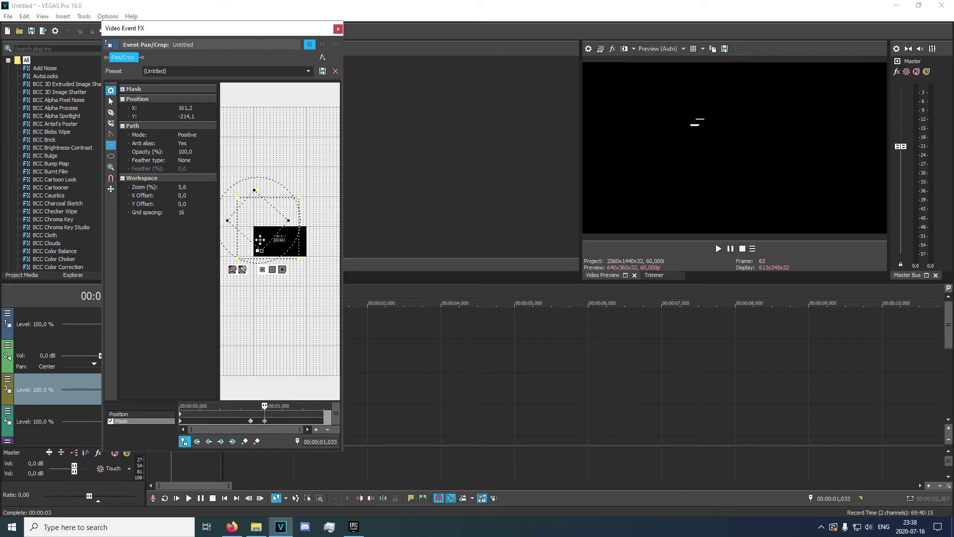
pyautogui.moveTo(259, 240); pyautogui.dragTo(258, 224)
pyautogui.click(338, 29)
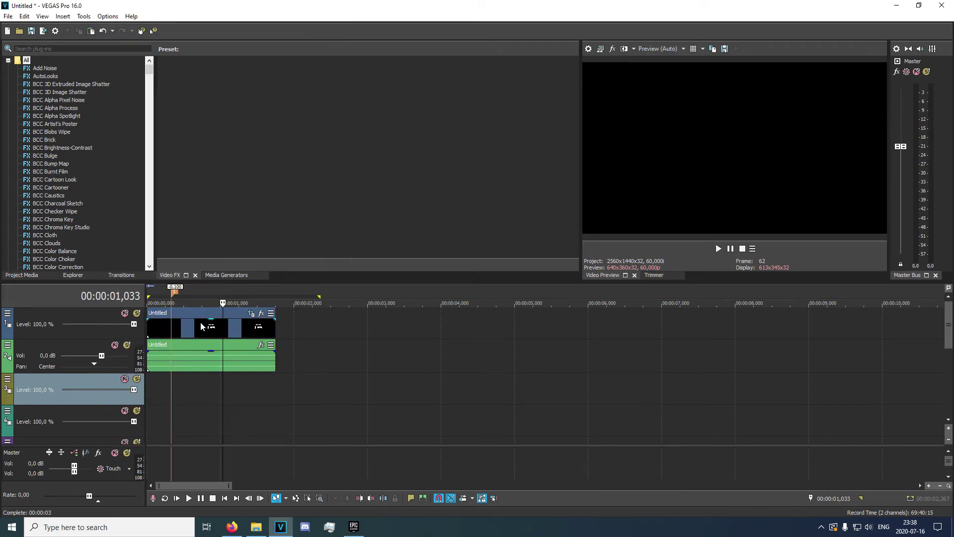
# - Play the masked clip repeatedly from the start to check the title's reveal and diagonal disappearance
pyautogui.click(149, 331)
pyautogui.press('space')
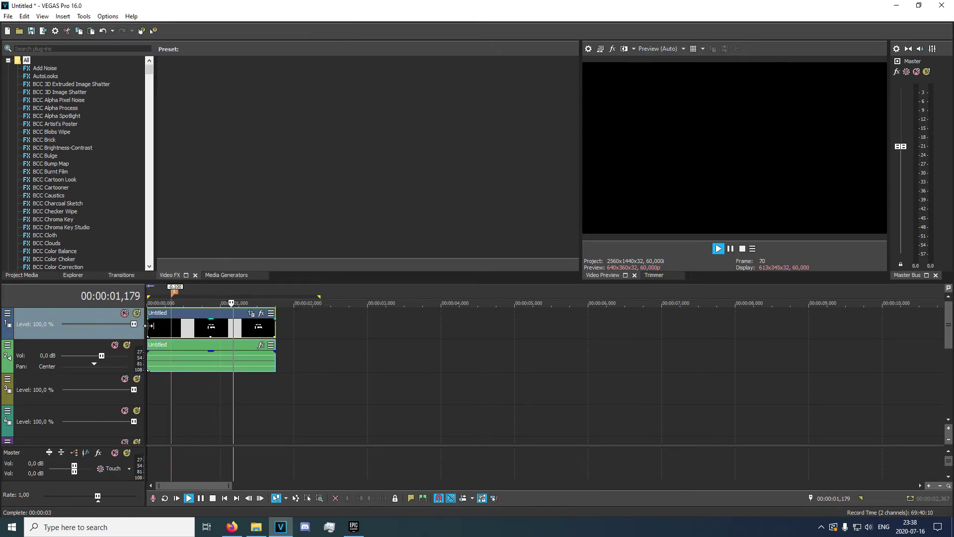
pyautogui.press('space')
pyautogui.press('space')
pyautogui.press('space')
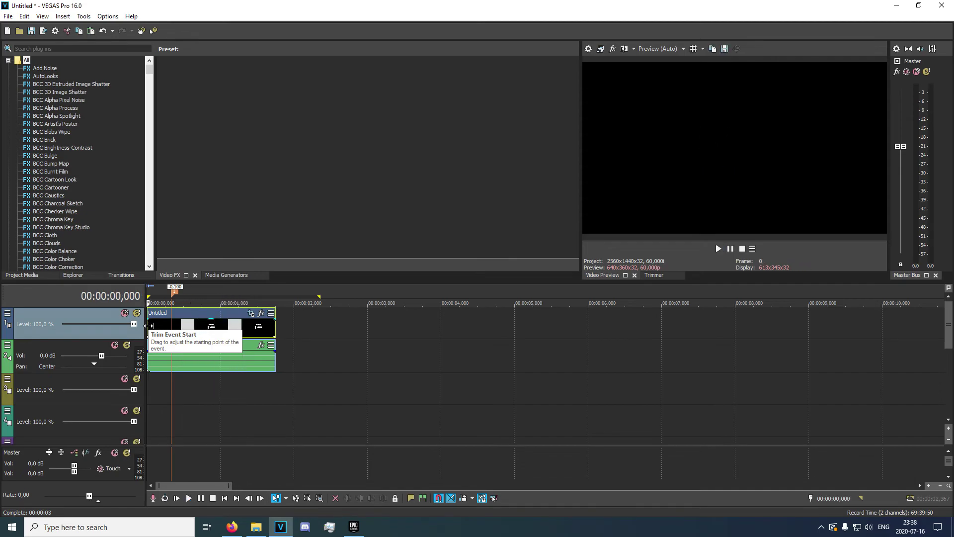
pyautogui.press('space')
pyautogui.press('space')
pyautogui.press('space')
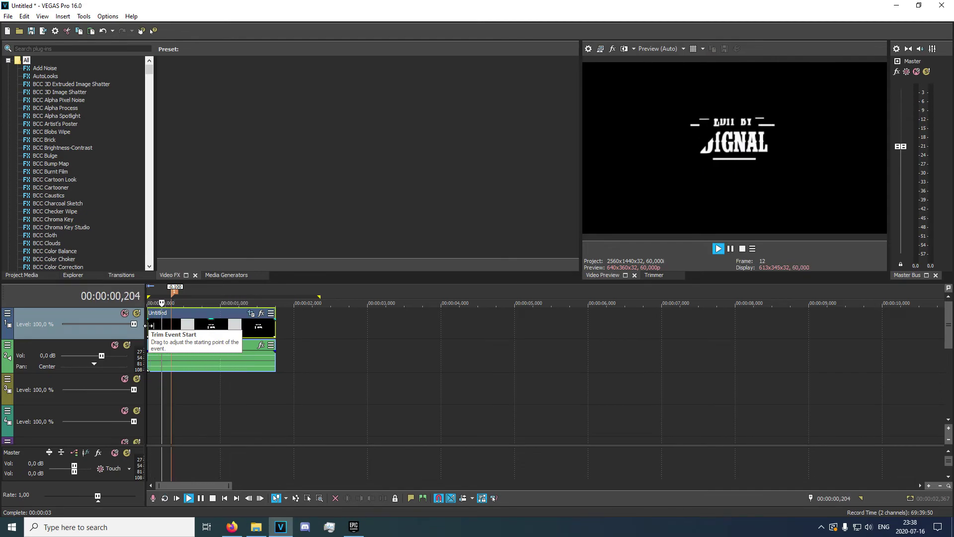
pyautogui.press('space')
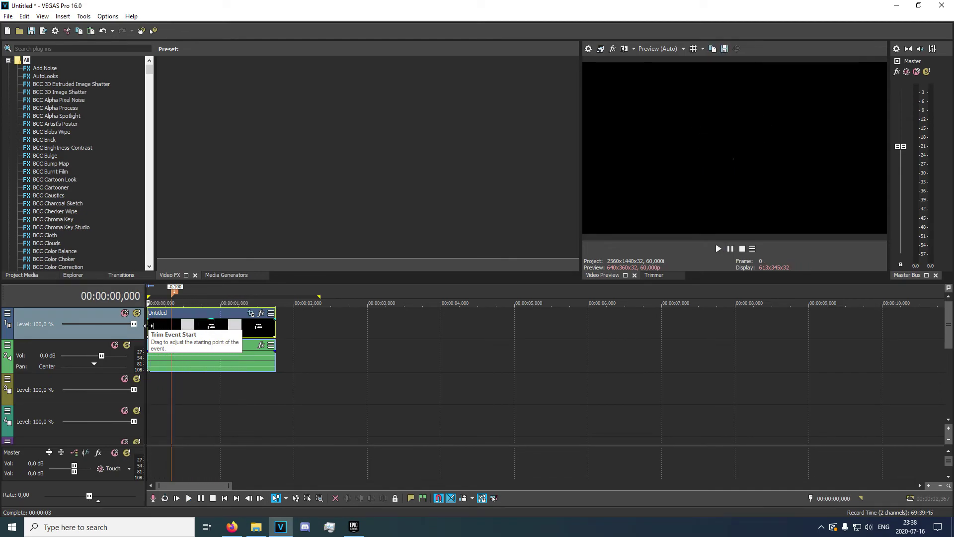